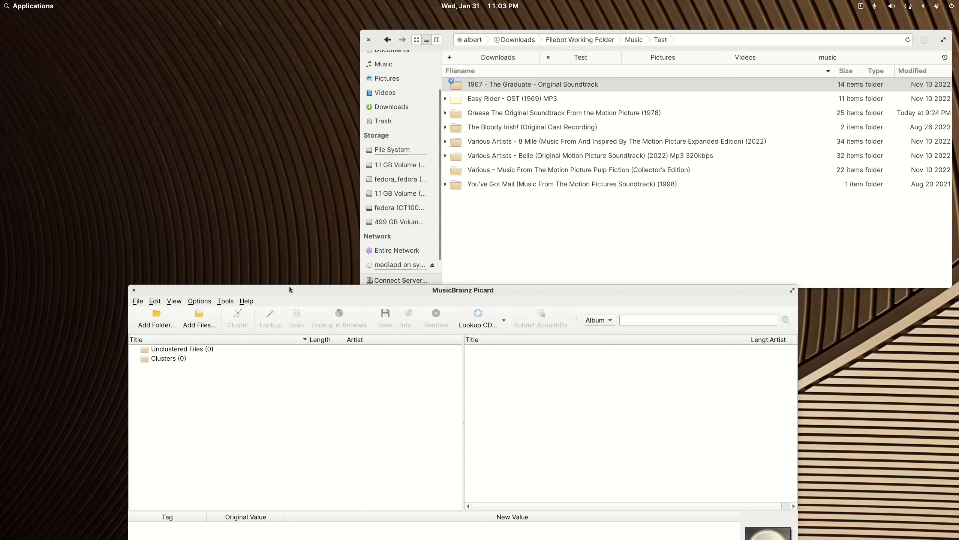
Step: Select all eight soundtrack folders in the Test directory and load them into MusicBrainz Picard's unclustered files
click(519, 267)
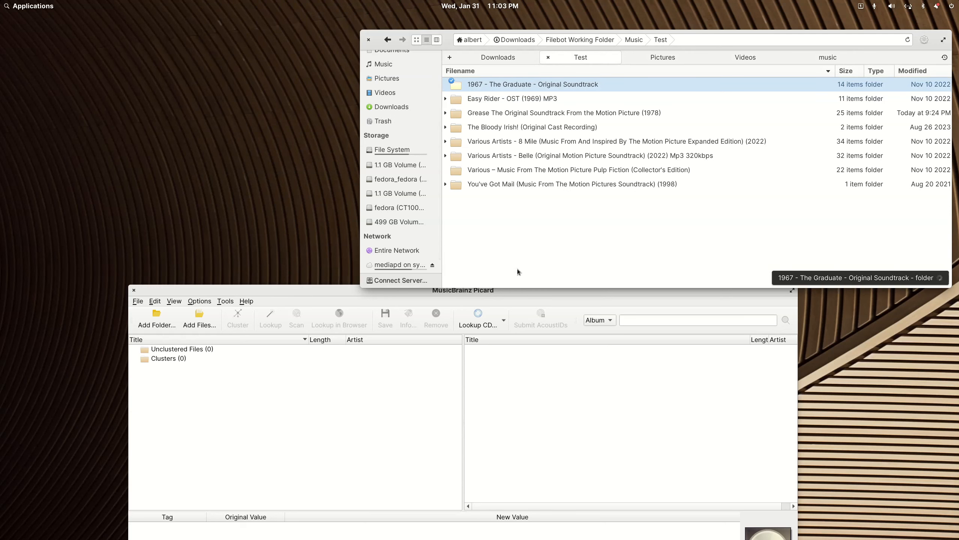
key(shift+Down)
key(shift+Down)
key(shift+Down)
key(shift+Down)
key(shift+Down)
key(shift+Down)
key(shift+Down)
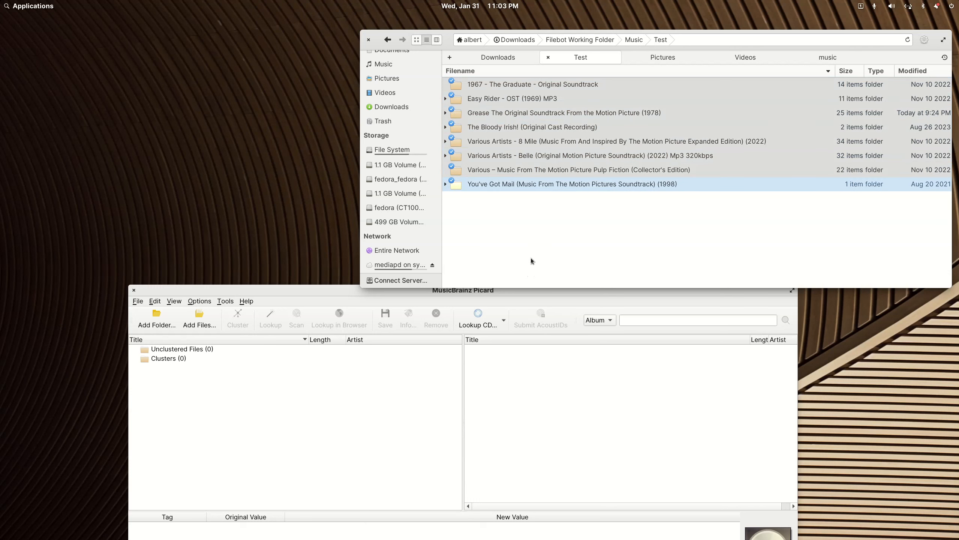
drag(526, 185, 296, 399)
click(516, 276)
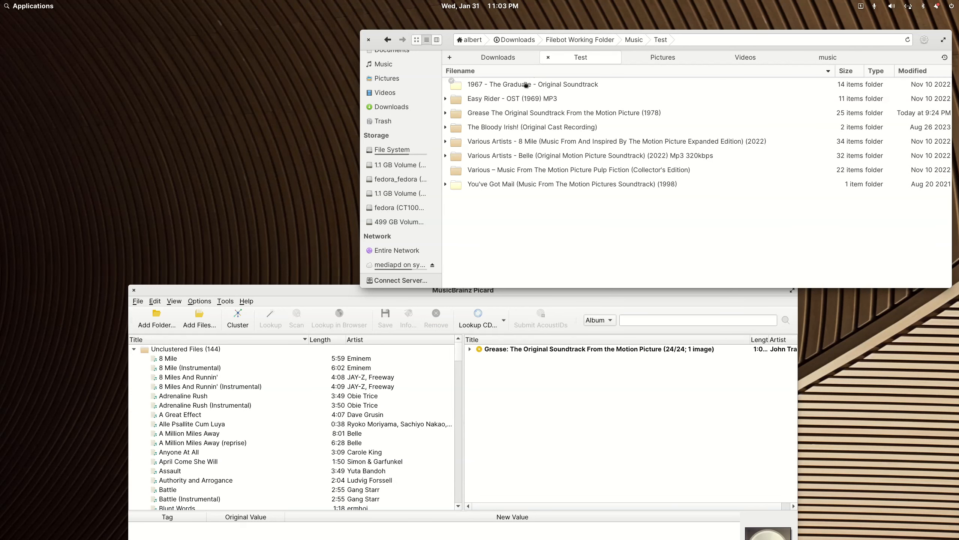
Step: Examine the MP3 files inside the 1967 - The Graduate - Original Soundtrack folder and return to the Test folder listing
click(526, 84)
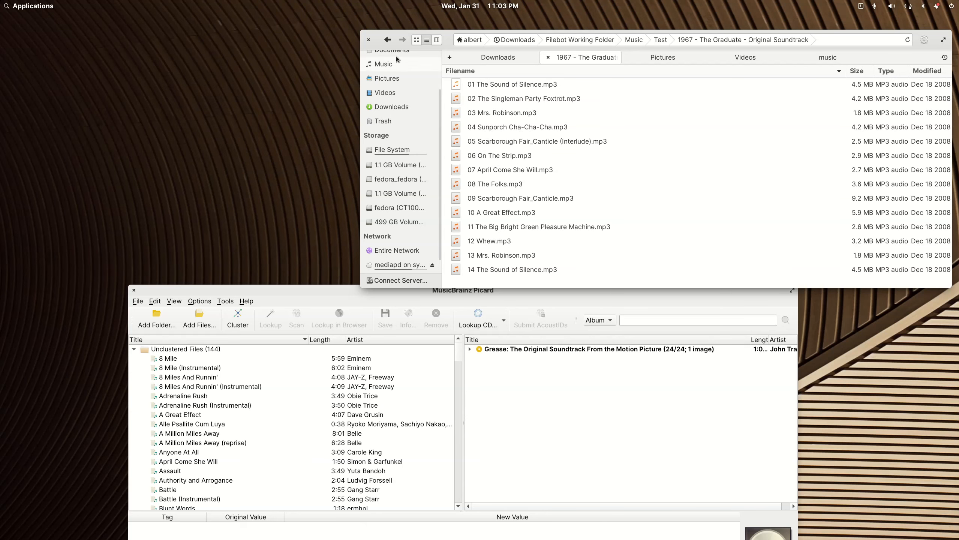
click(388, 40)
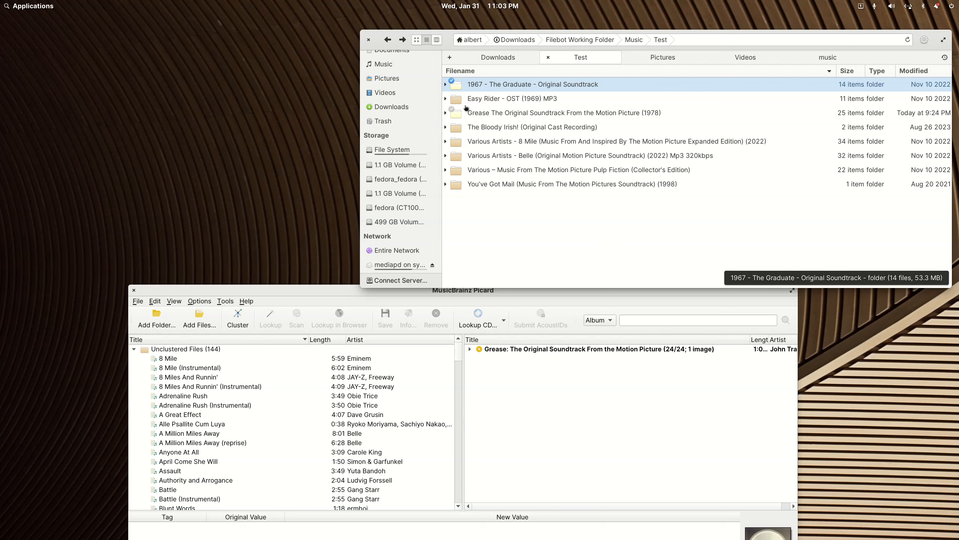
click(445, 84)
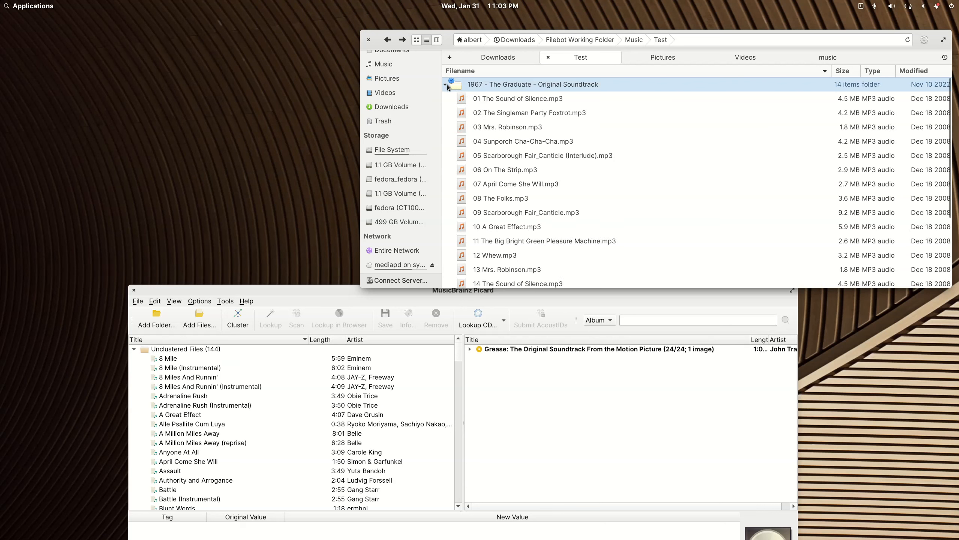
click(446, 85)
Step: Maximize the MusicBrainz Picard window and review the original and new tag values of the Grease album
click(332, 290)
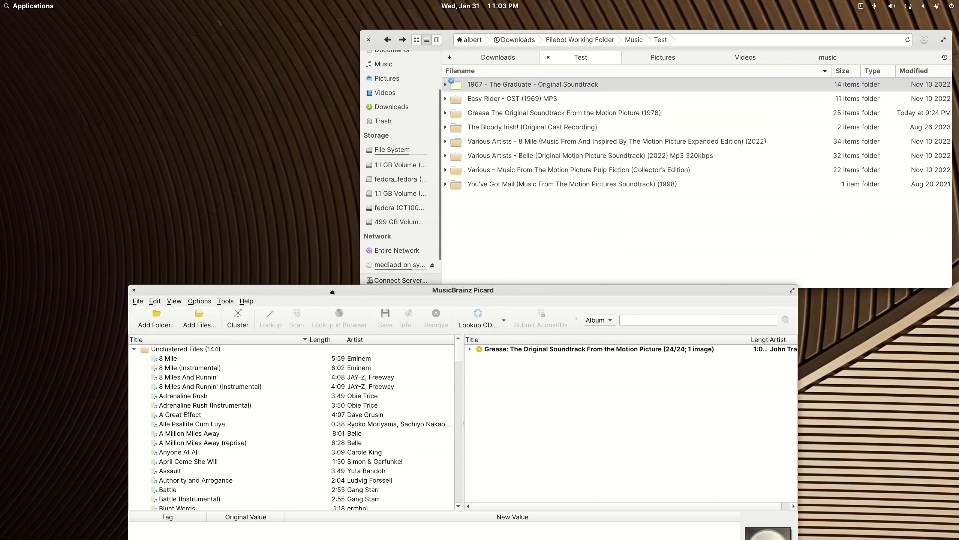
double_click(331, 290)
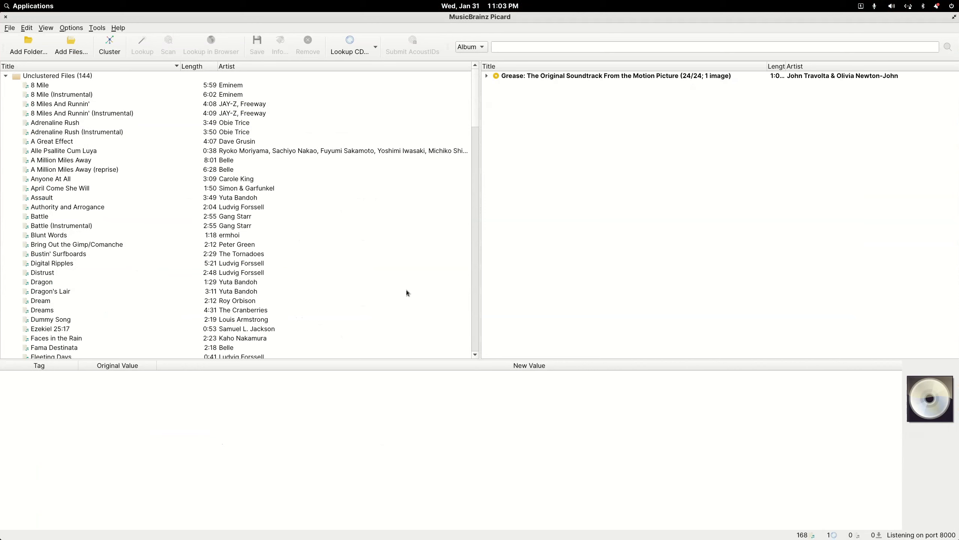
click(522, 77)
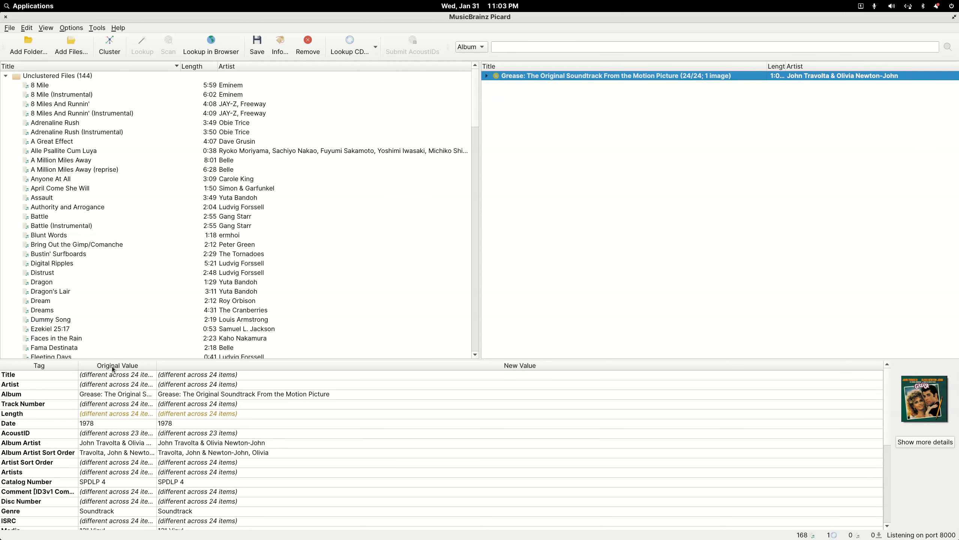
scroll(202, 433, down, 2)
scroll(203, 433, down, 3)
scroll(203, 433, up, 5)
Step: Cluster the unclustered files into albums and scan the You've Got Mail cluster
click(111, 47)
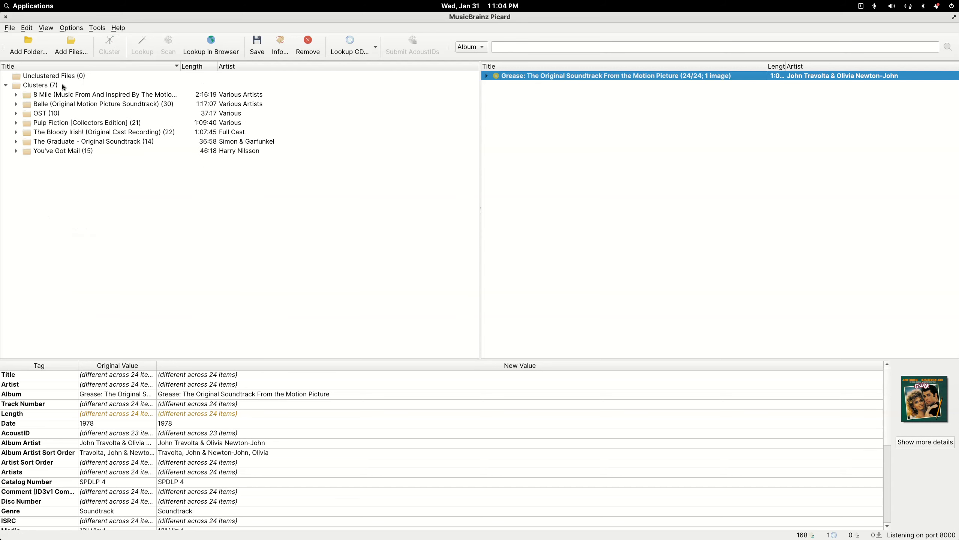
click(64, 153)
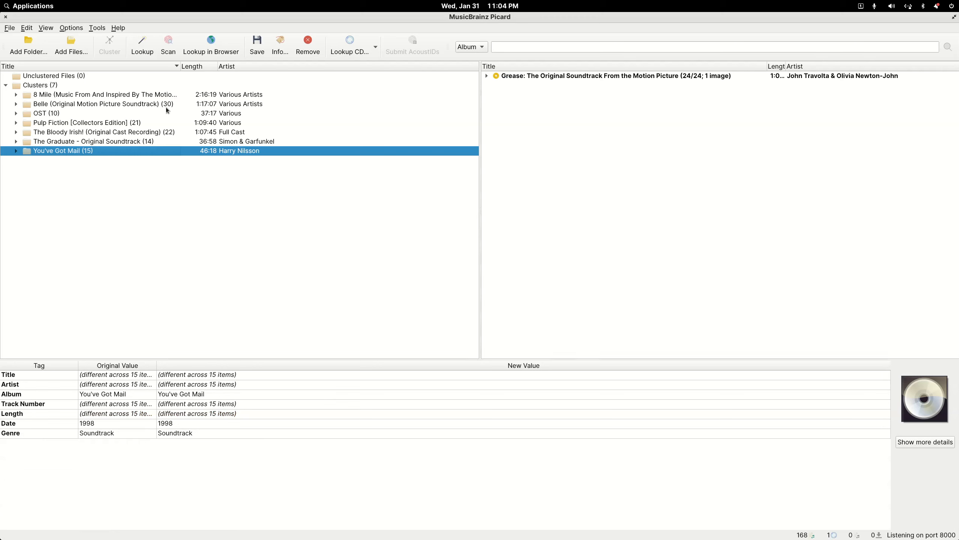
click(164, 45)
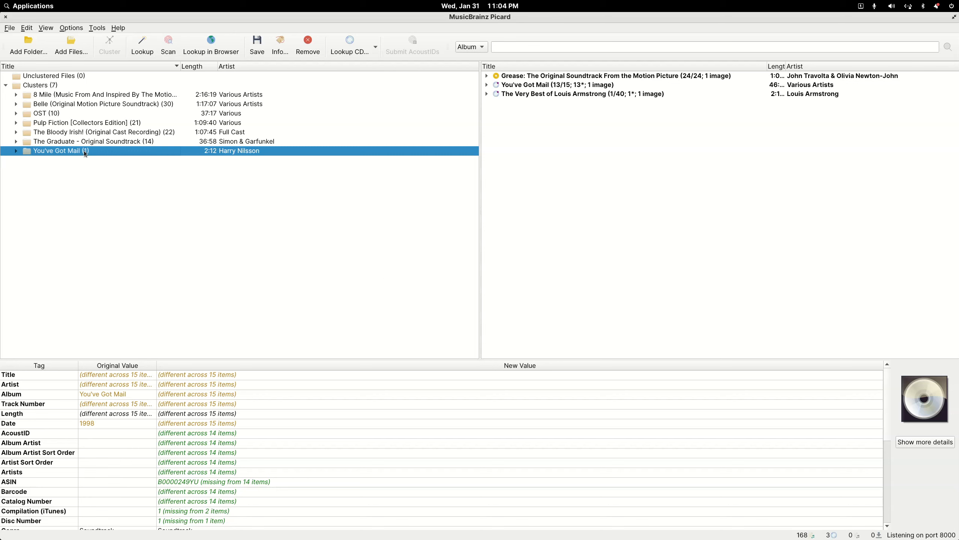
Step: Examine the leftover file in the You've Got Mail cluster and the track lists of the two newly matched albums
click(17, 152)
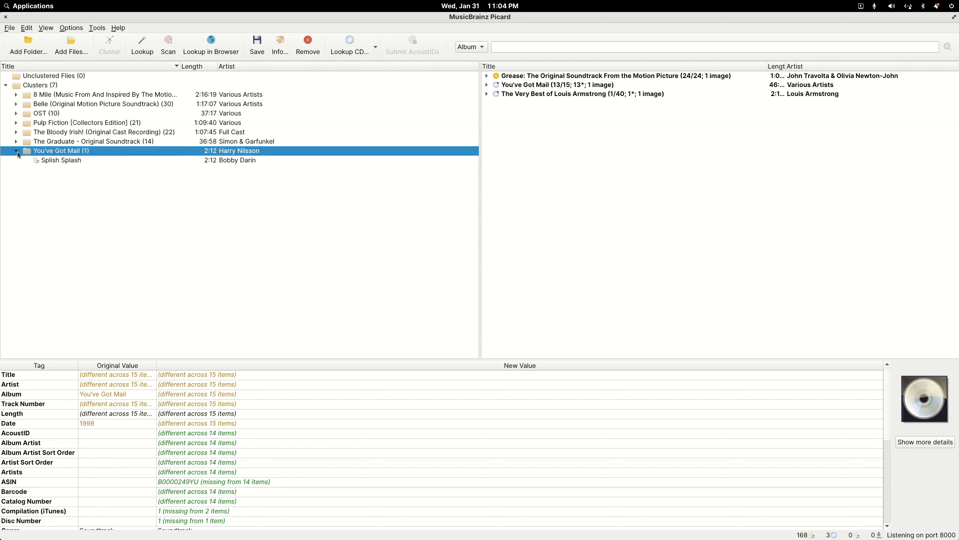
click(17, 151)
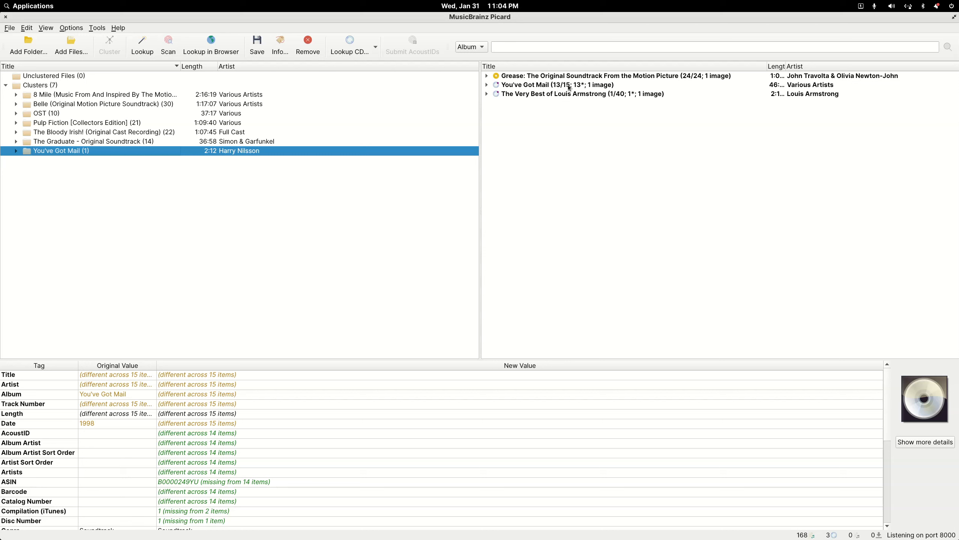
click(488, 86)
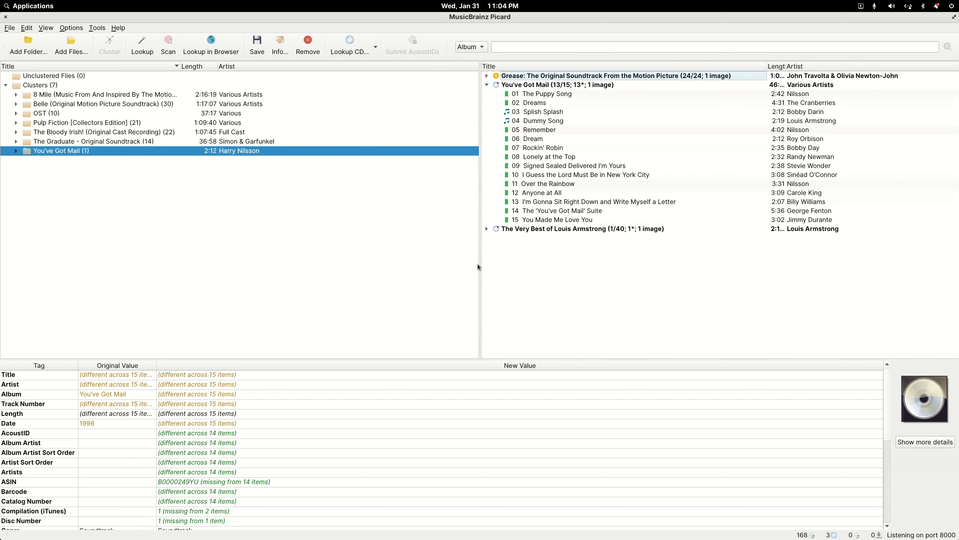
click(486, 229)
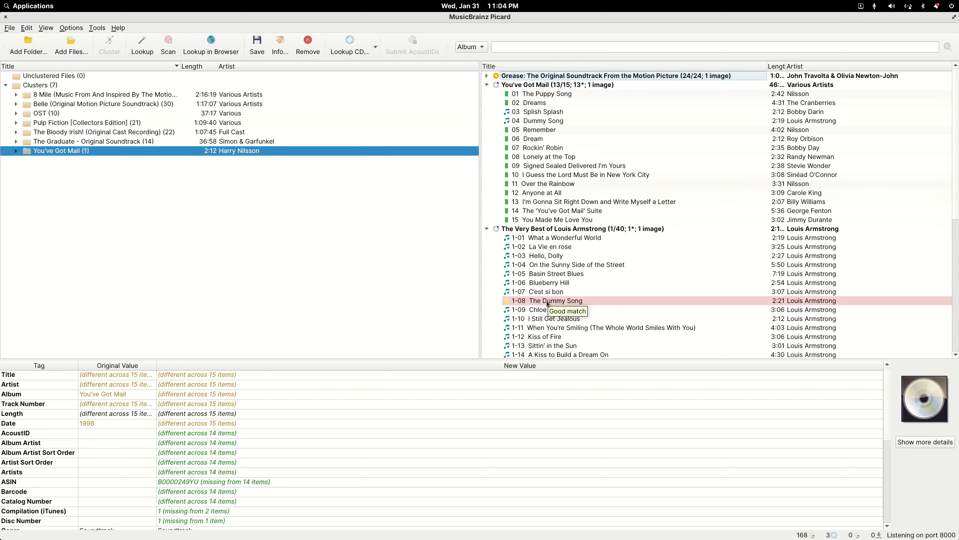
click(487, 85)
click(486, 94)
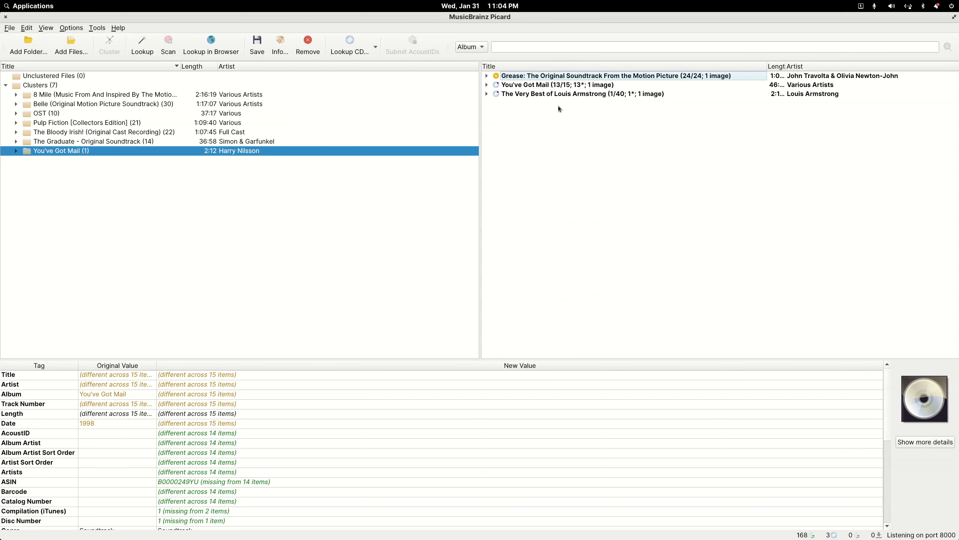
Step: Move the file matched to The Very Best of Louis Armstrong into the You've Got Mail album and remove the emptied album
click(555, 95)
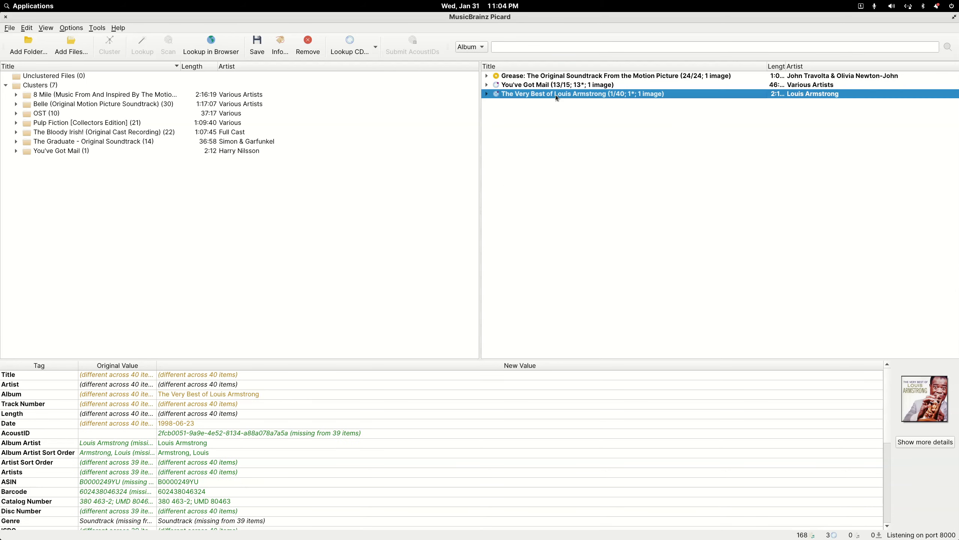
drag(556, 97, 559, 86)
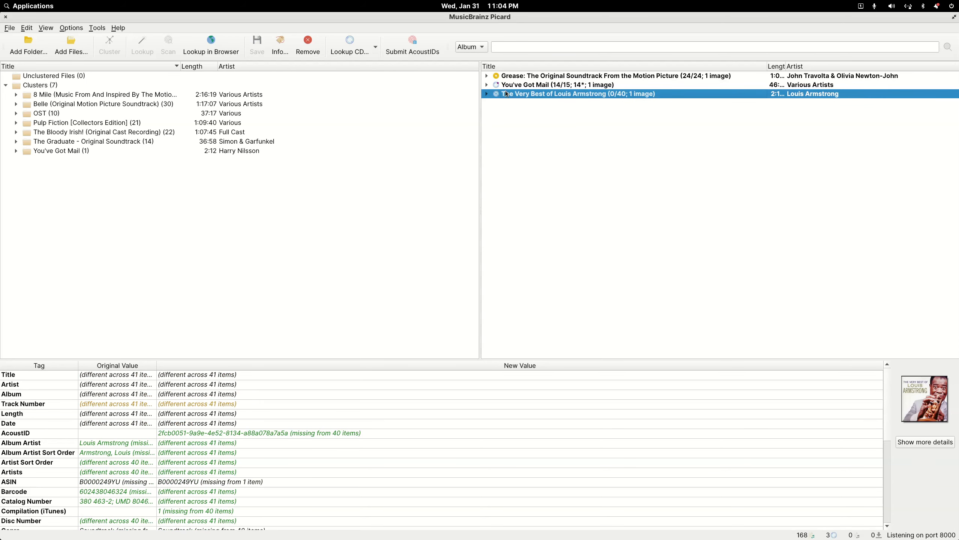
right_click(599, 97)
click(610, 147)
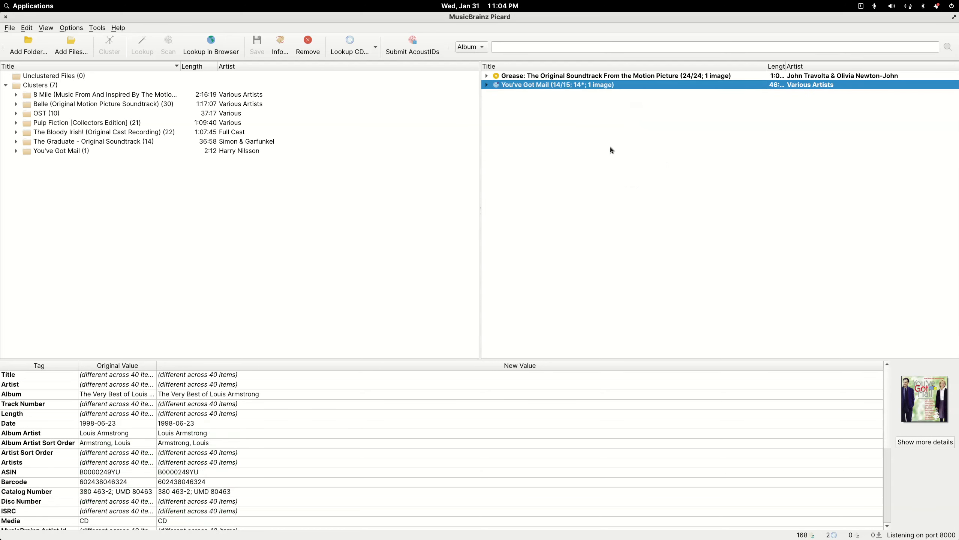
Step: Match the leftover Splish Splash file from the You've Got Mail cluster to track 03 of the You've Got Mail album
click(486, 85)
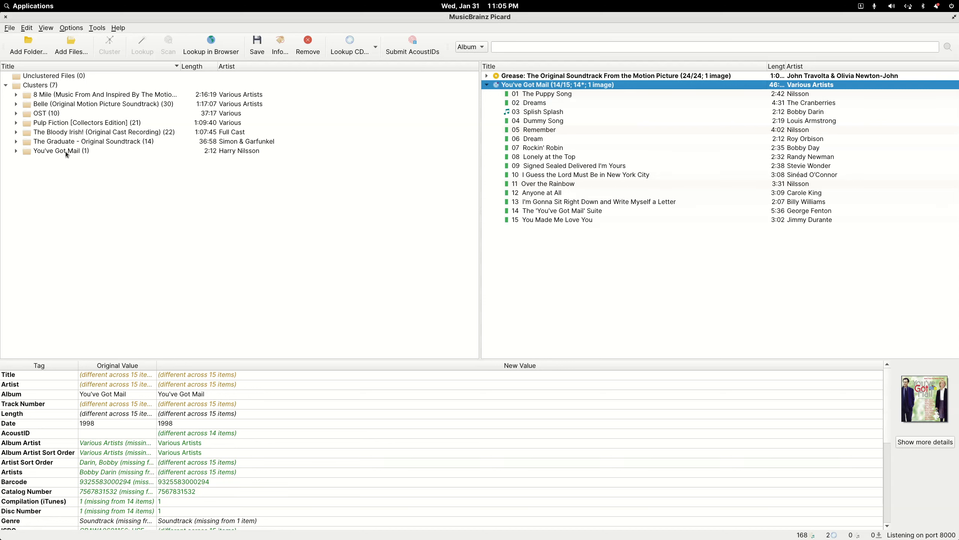
click(17, 151)
click(16, 151)
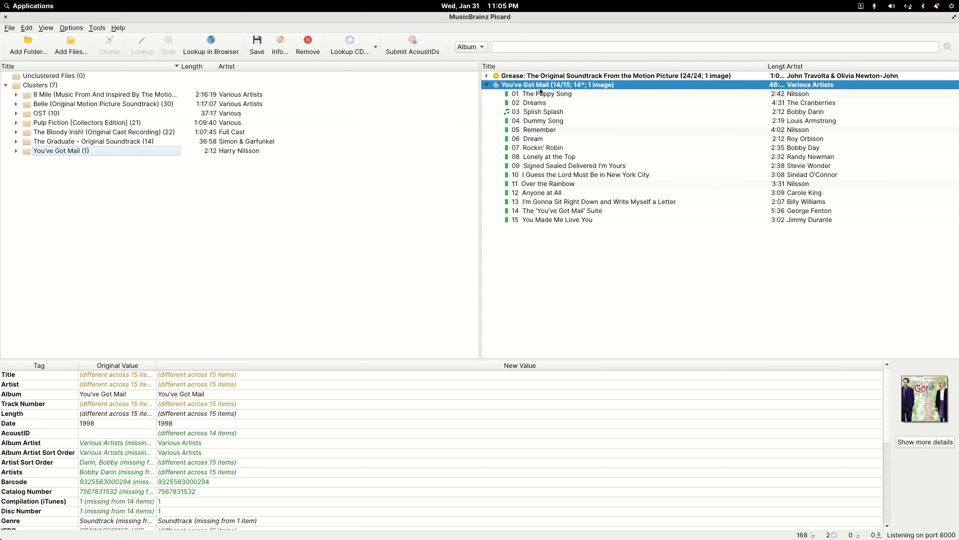
click(15, 151)
drag(51, 162, 533, 113)
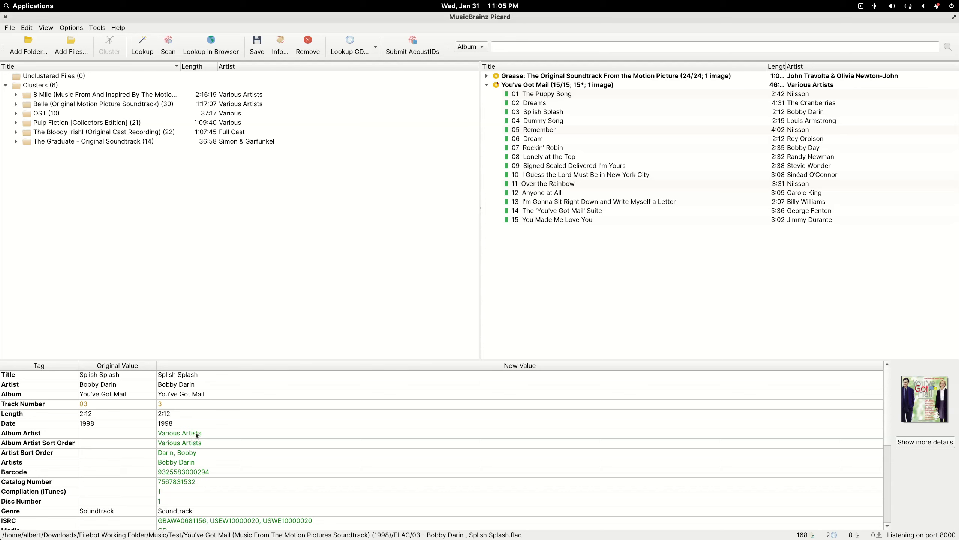
Step: Collapse the You've Got Mail album and save its updated tags to the files
click(486, 85)
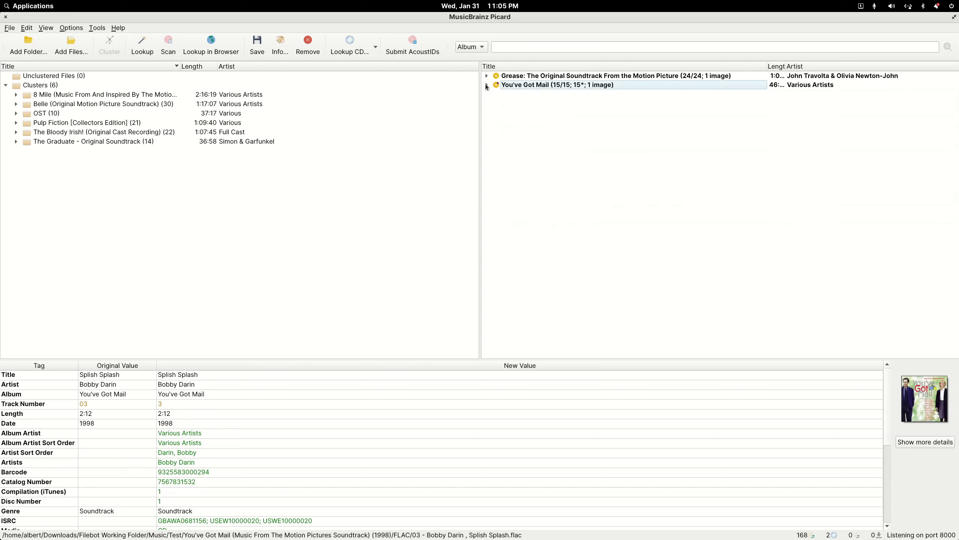
click(537, 87)
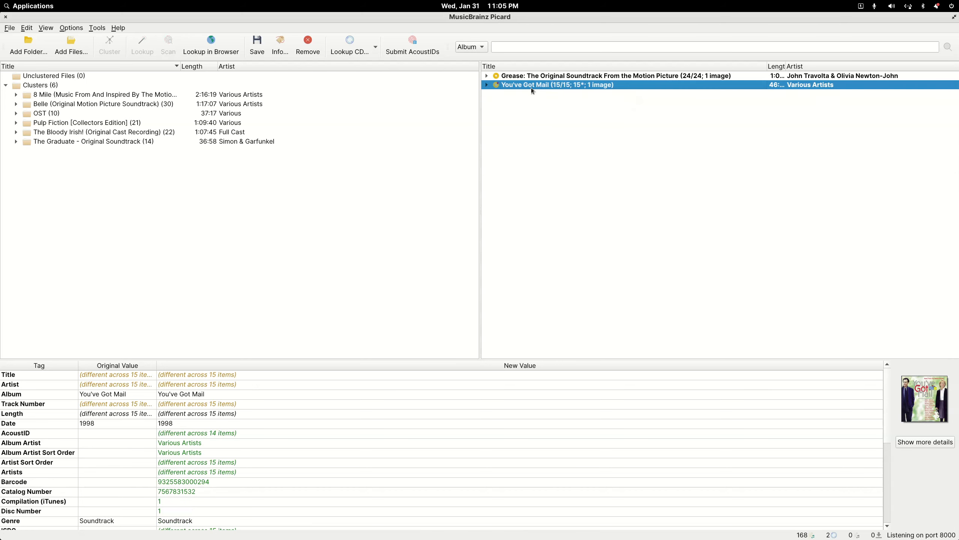
click(264, 49)
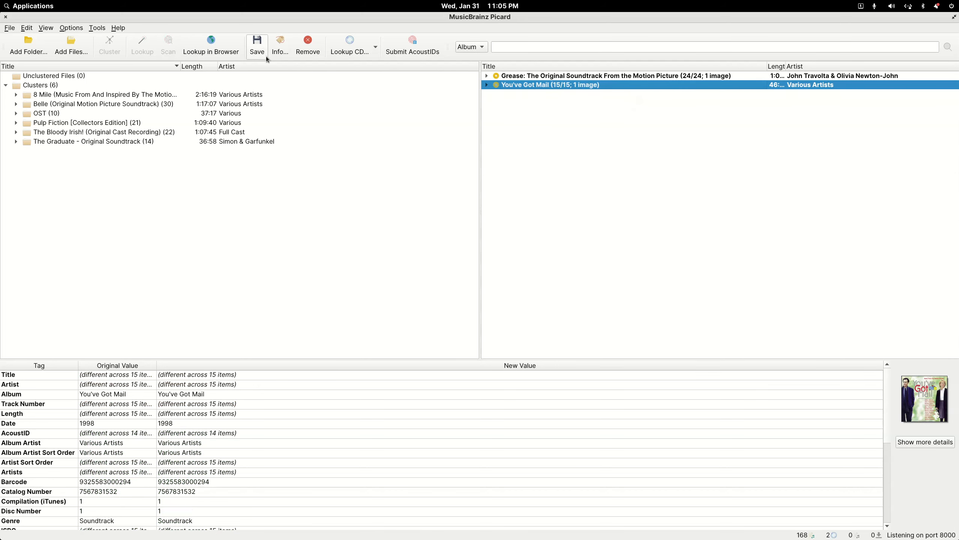
Step: Scan The Graduate - Original Soundtrack cluster and save the matched album's tags after checking its tracks
click(46, 143)
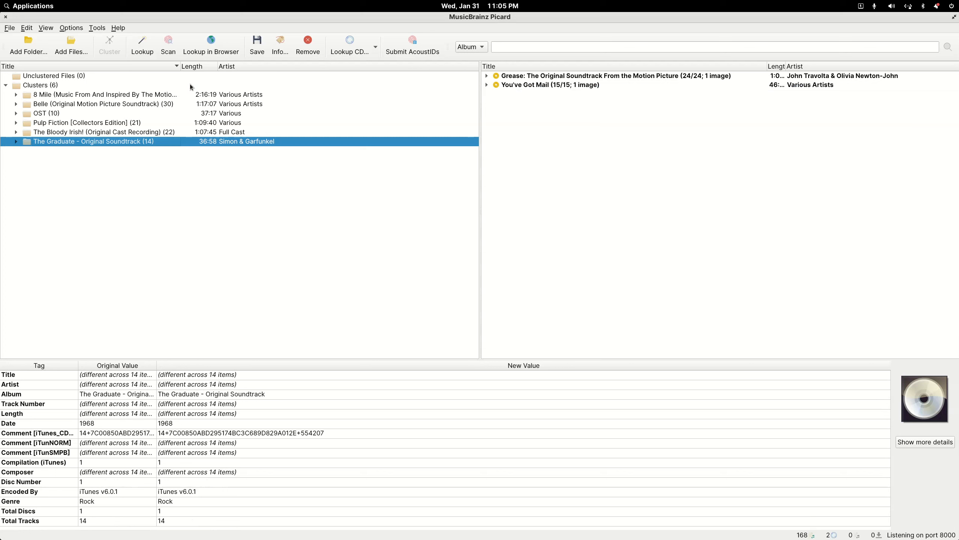
click(168, 45)
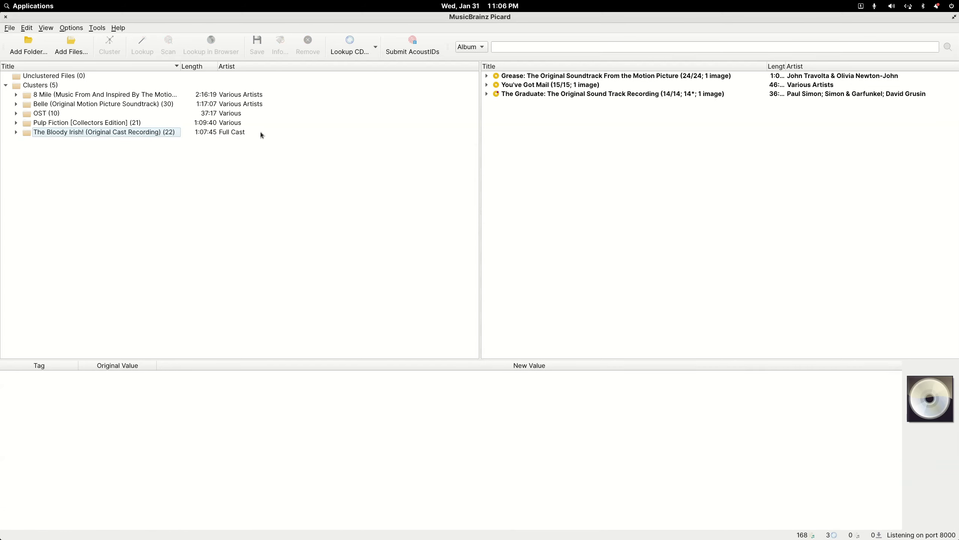
click(534, 95)
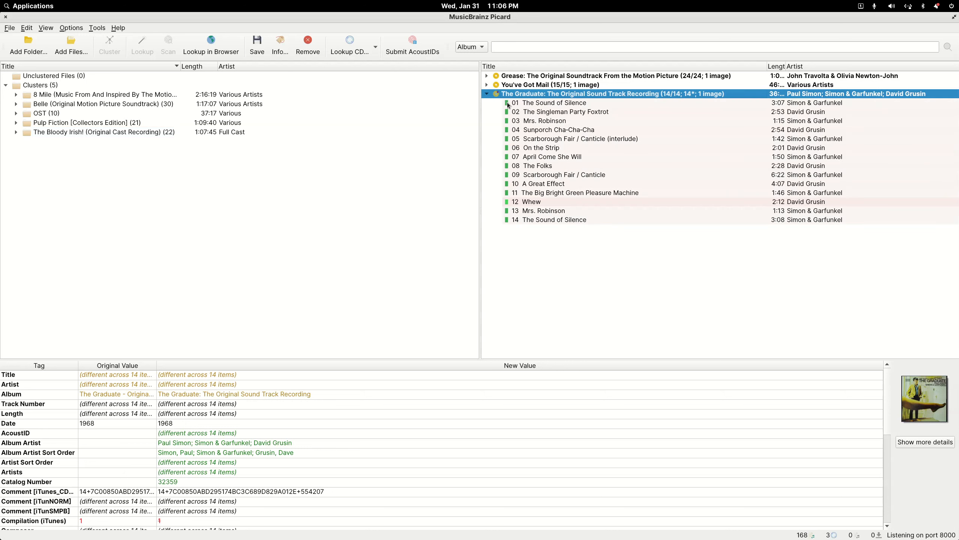
click(531, 104)
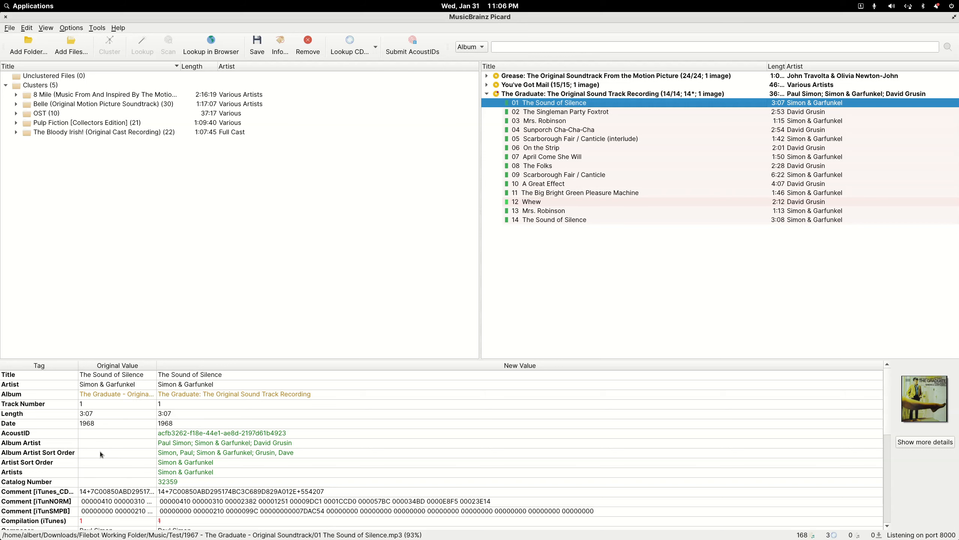
double_click(505, 94)
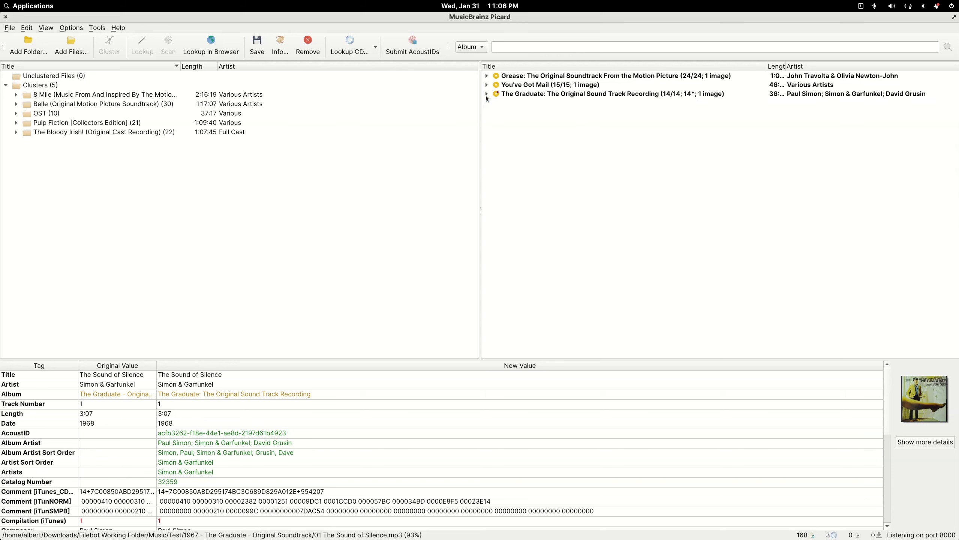
click(260, 49)
Step: Scan The Bloody Irish! (Original Cast Recording) cluster and copy the text "The Bloody Irish" from its new Album value
click(91, 136)
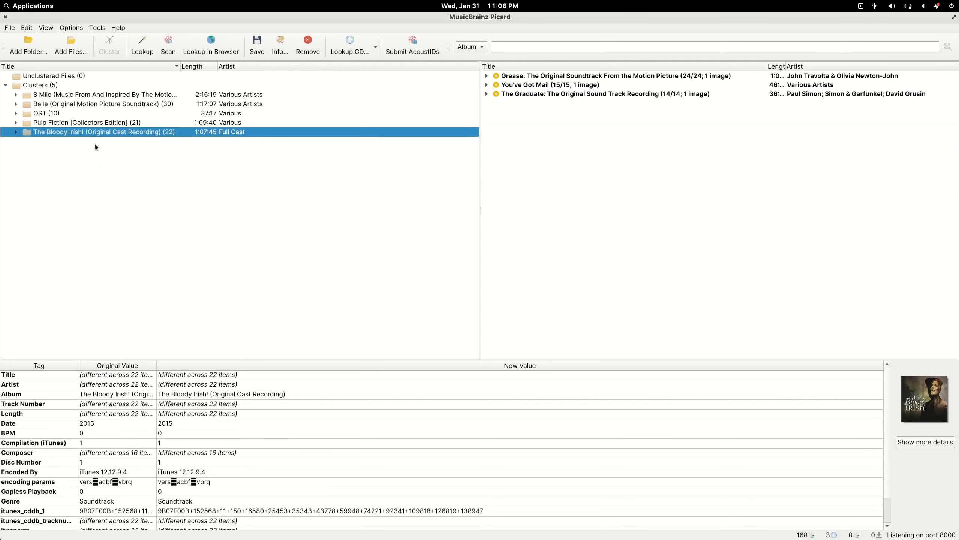
click(171, 44)
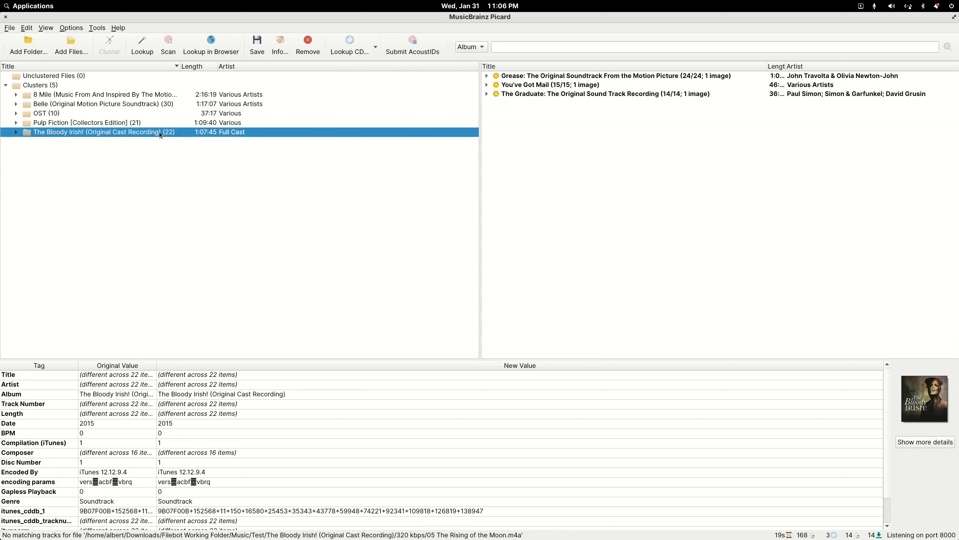
click(197, 397)
click(197, 397)
double_click(171, 394)
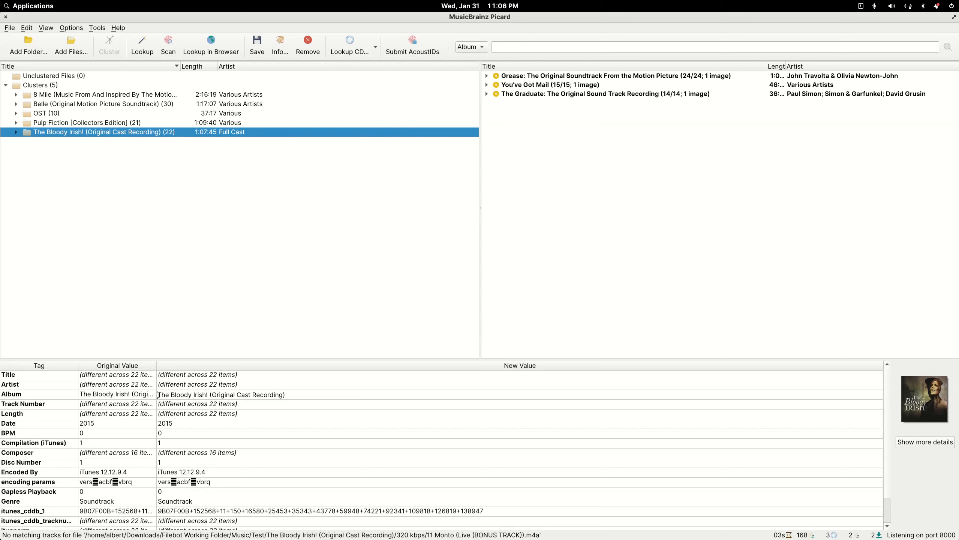
drag(171, 394, 206, 395)
key(ctrl+c)
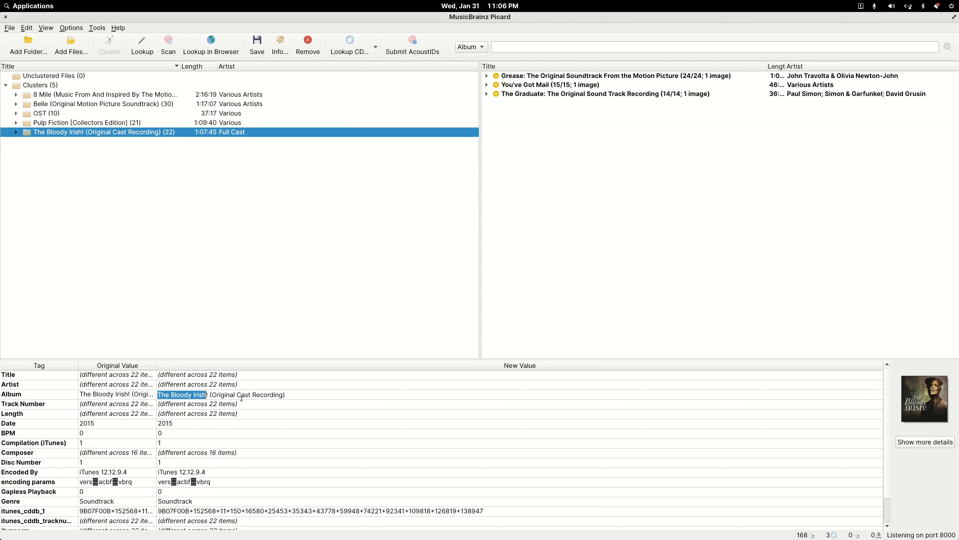
Step: Search the MusicBrainz albums for "The Bloody Irish", sort the results by track count to look for a matching release, and close the results
click(607, 46)
key(ctrl+v)
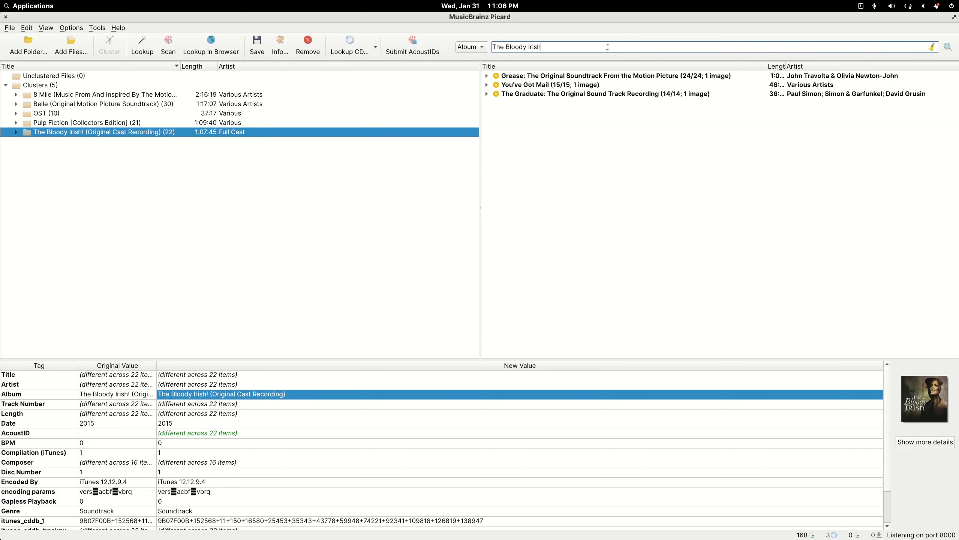
key(Return)
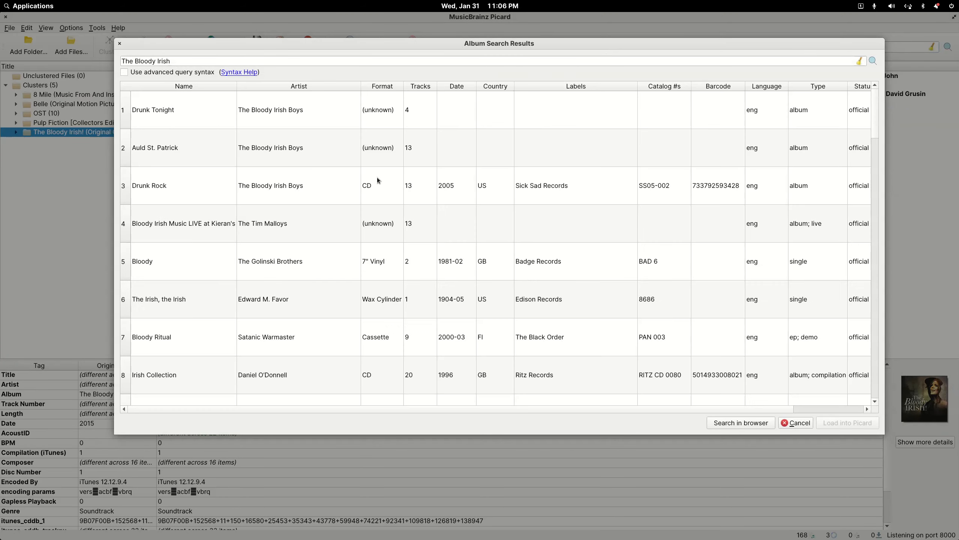
drag(392, 45, 366, 66)
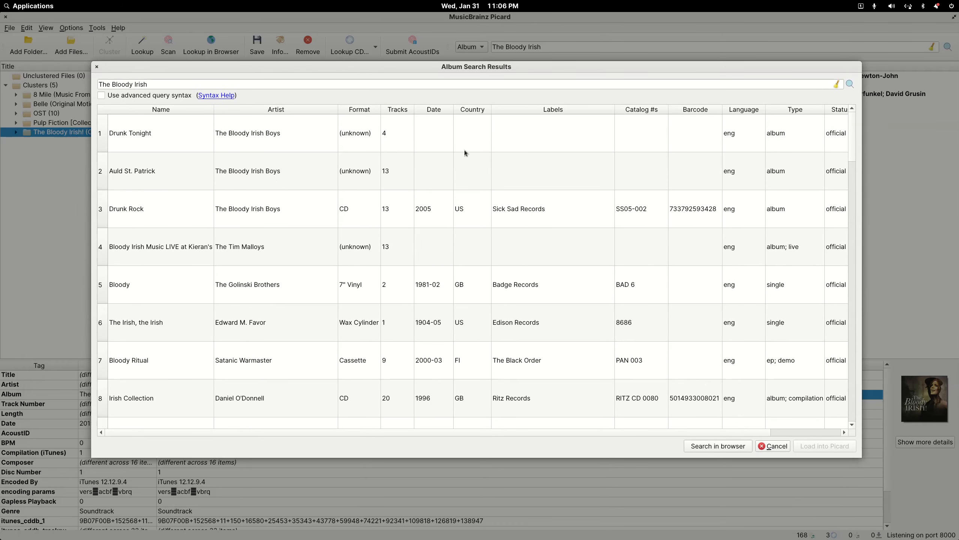
click(397, 109)
scroll(395, 279, down, 14)
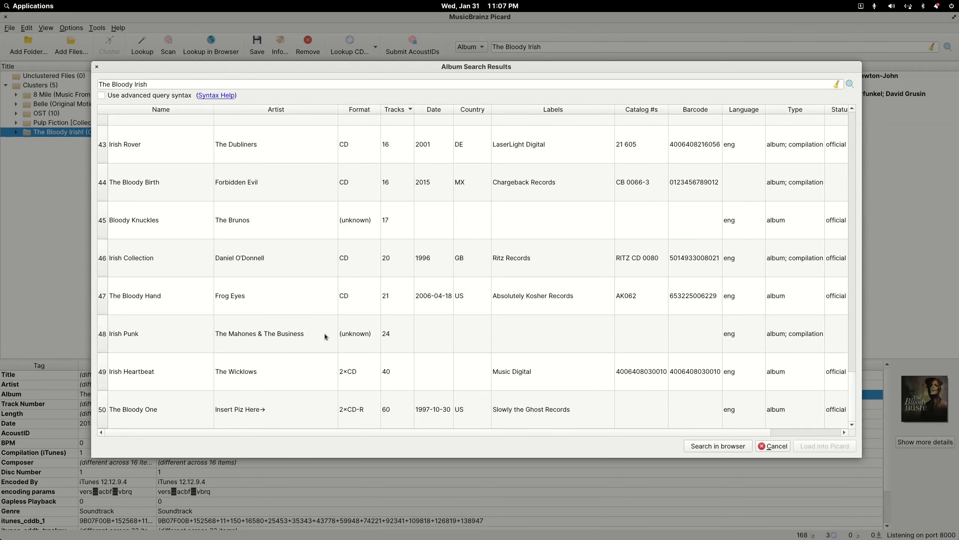
scroll(369, 320, up, 2)
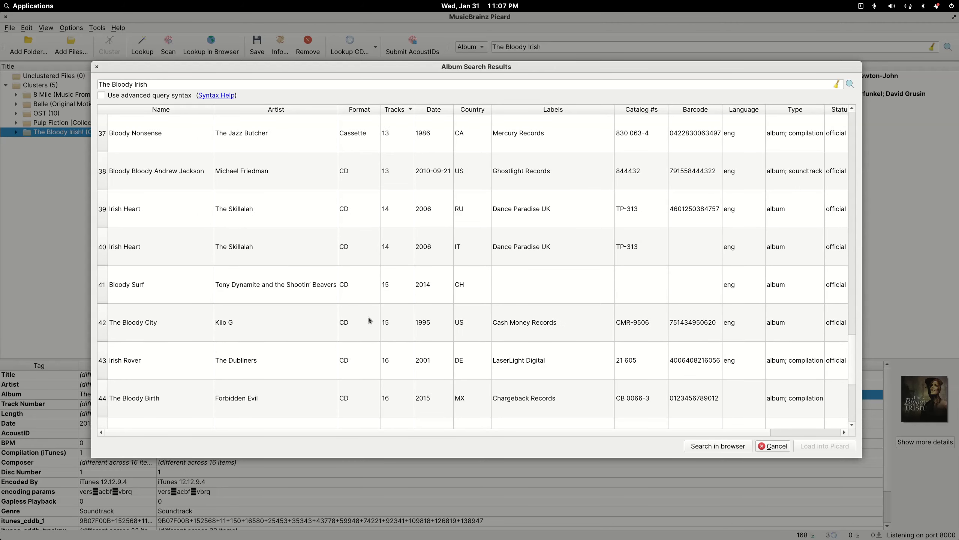
scroll(368, 320, down, 2)
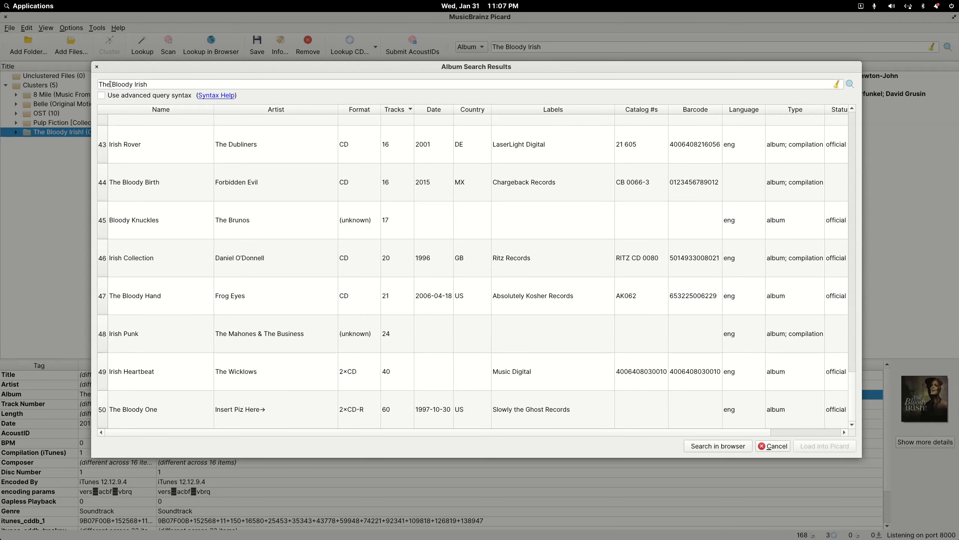
click(96, 67)
Step: Inspect the file list and individual track tags of The Bloody Irish! (Original Cast Recording) cluster, including its cover art
click(15, 132)
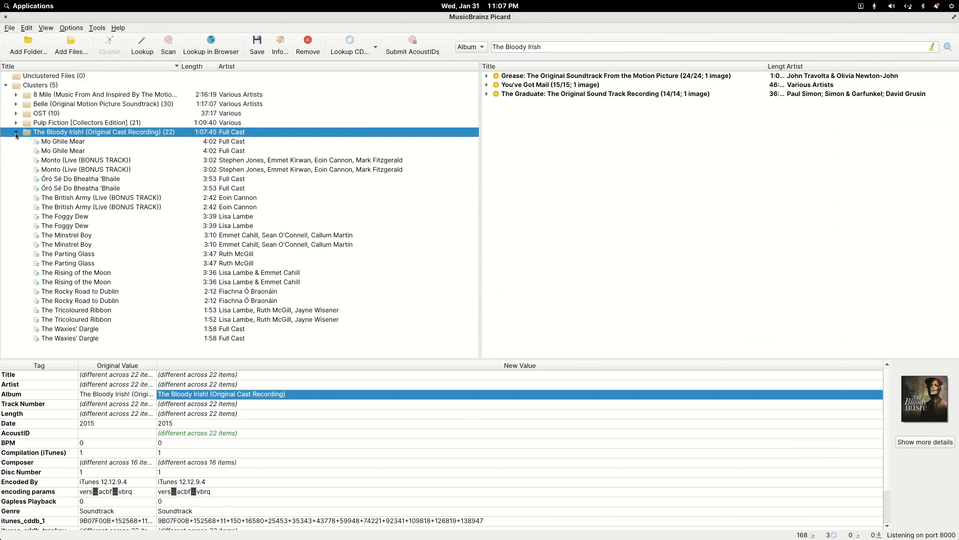
click(73, 142)
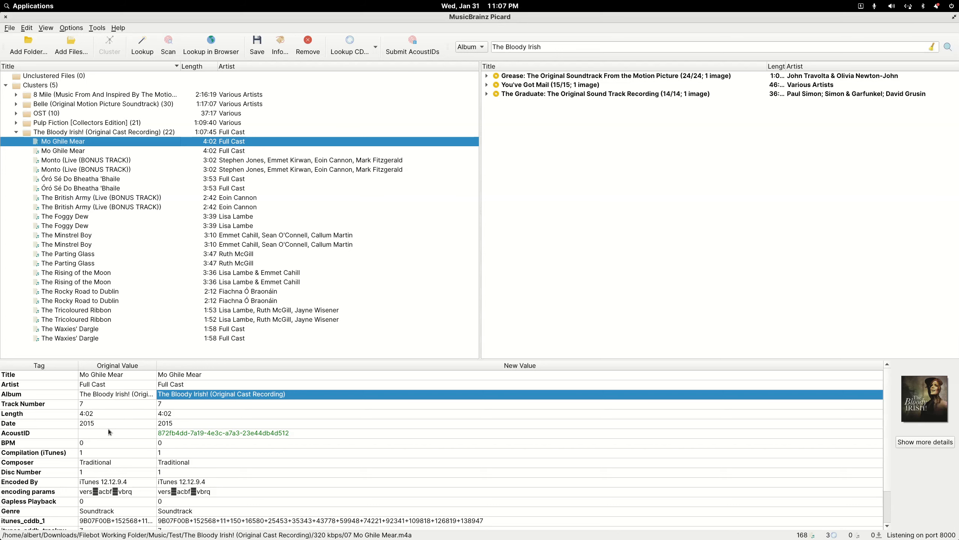
click(75, 133)
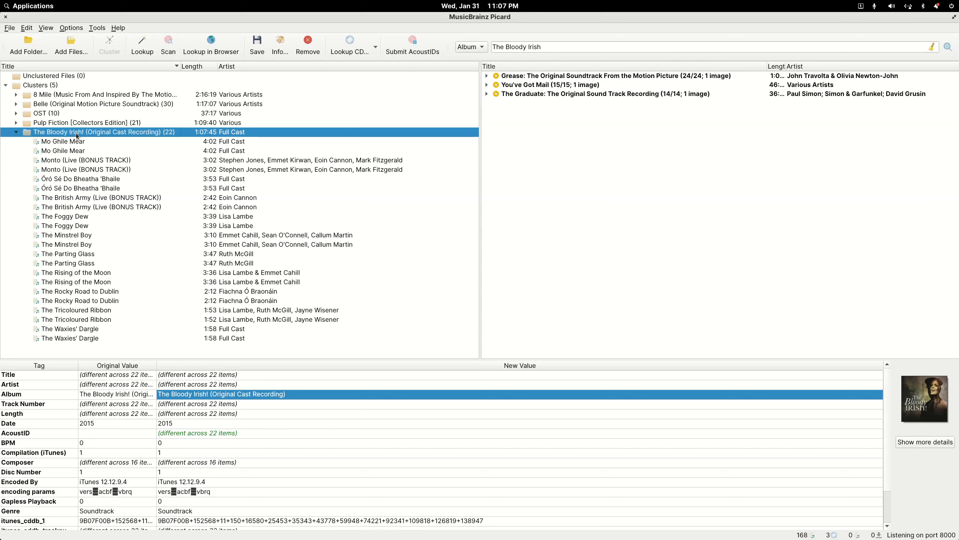
click(16, 132)
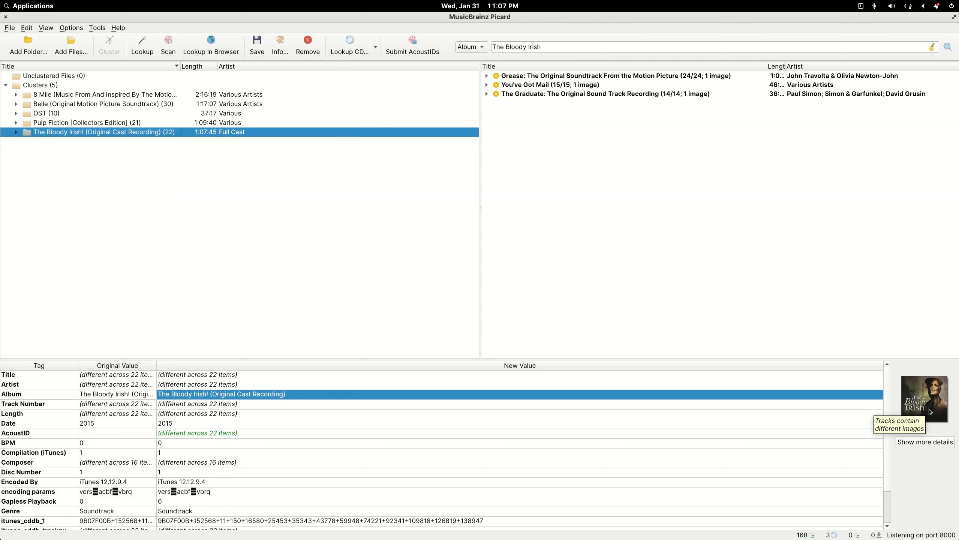
click(16, 132)
click(82, 200)
click(83, 255)
click(87, 289)
click(84, 319)
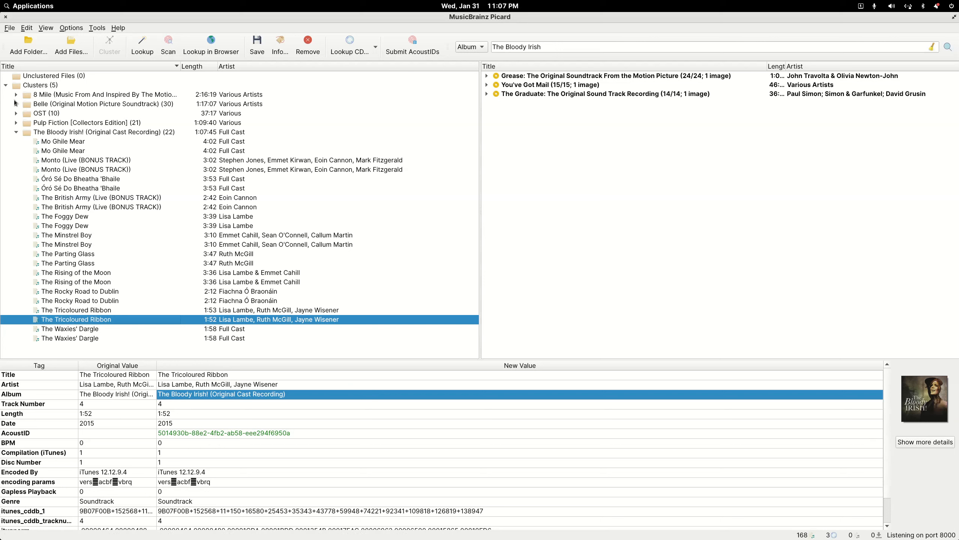
click(17, 133)
Step: Scan the Pulp Fiction [Collectors Edition] cluster and expand both matched albums to compare their track lists
click(89, 123)
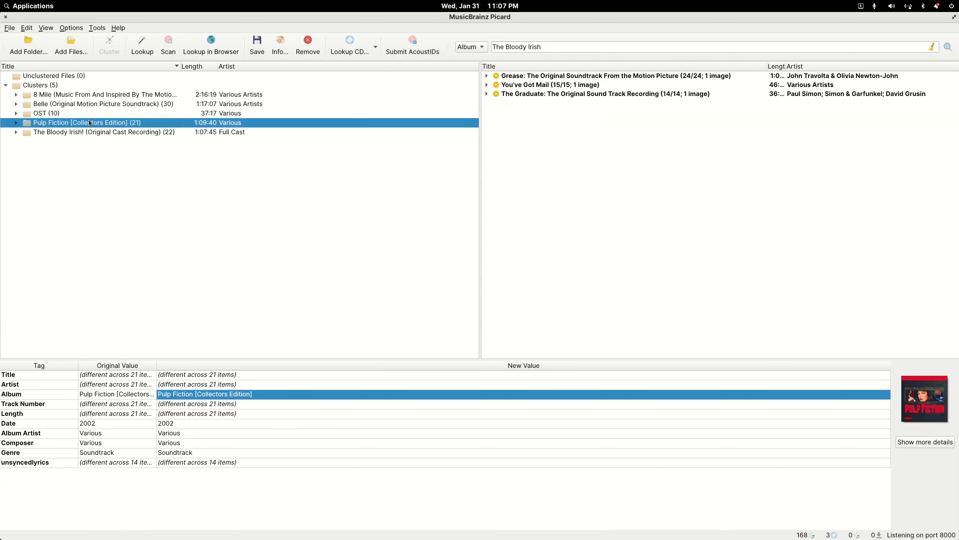
click(168, 47)
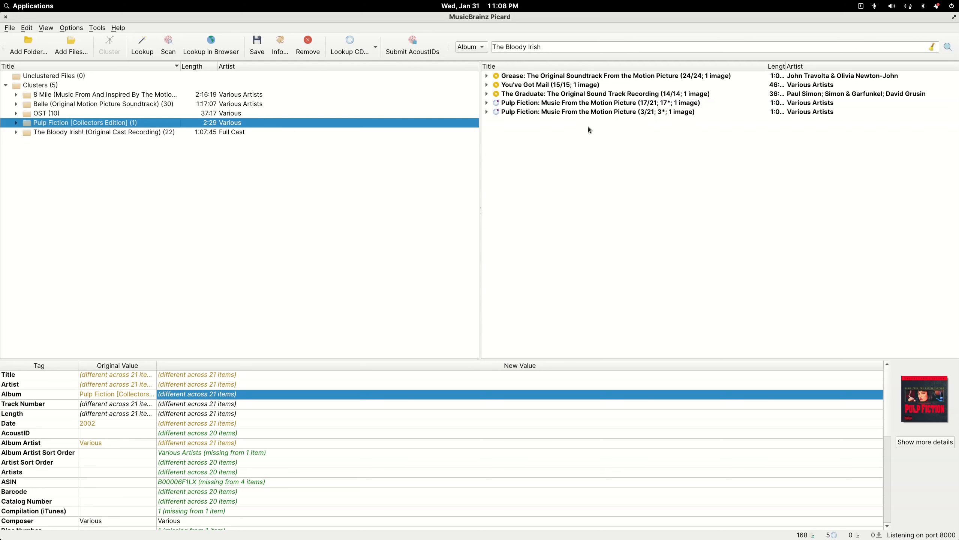
click(487, 111)
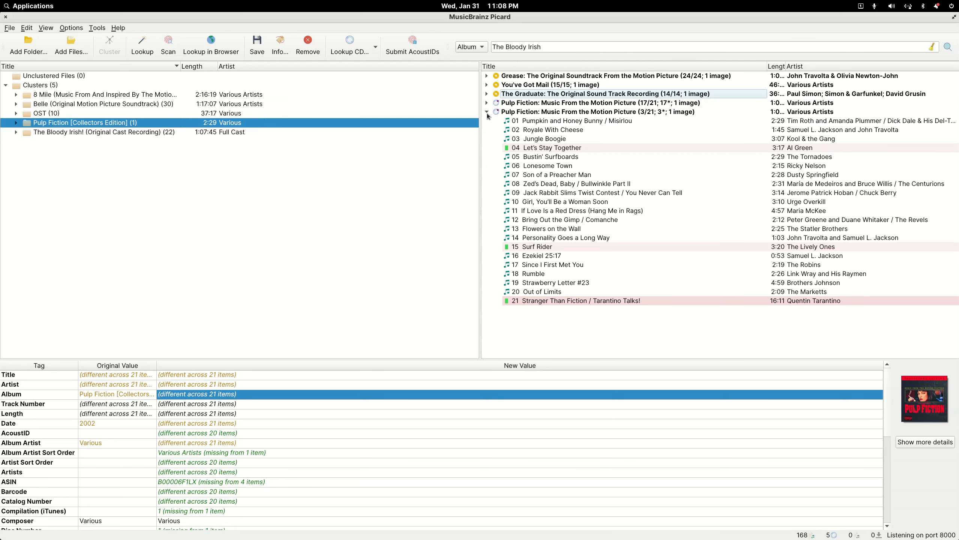
click(487, 103)
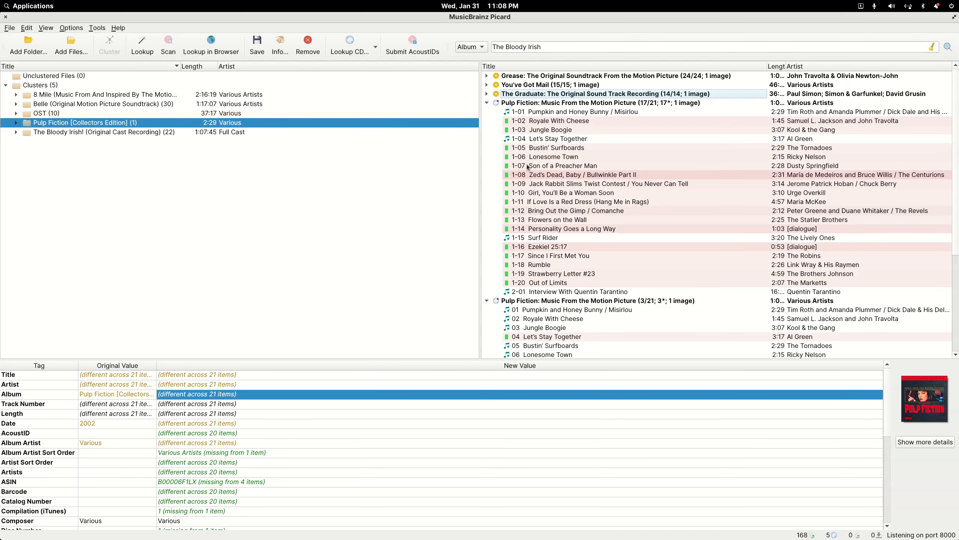
scroll(599, 263, down, 5)
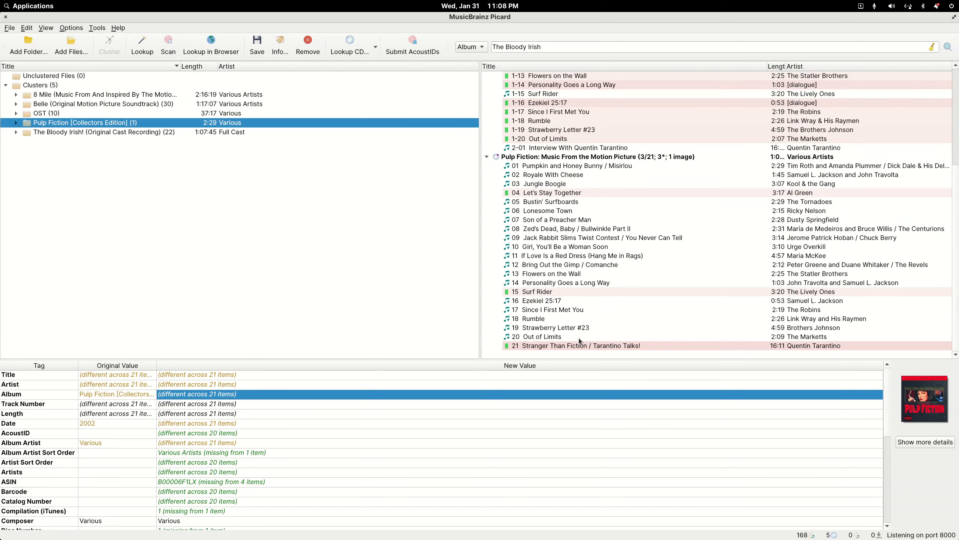
scroll(580, 341, up, 5)
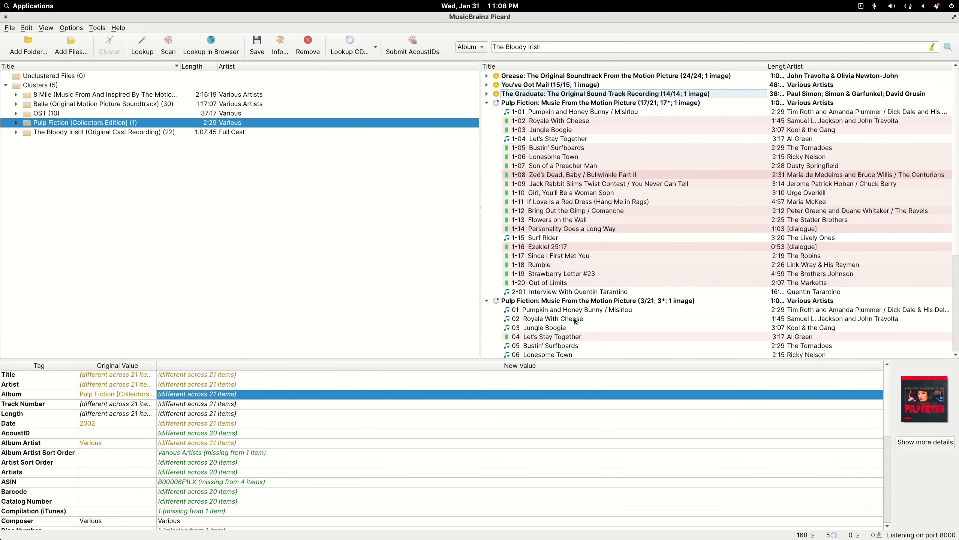
Step: Examine the release tags of Royale With Cheese and Surf Rider in the two Pulp Fiction albums and collapse both albums
click(534, 121)
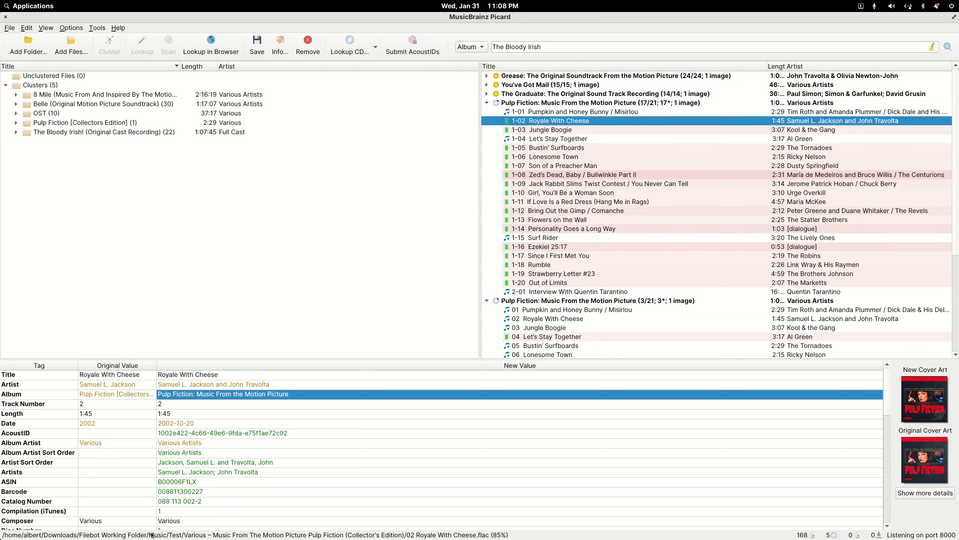
scroll(223, 467, down, 3)
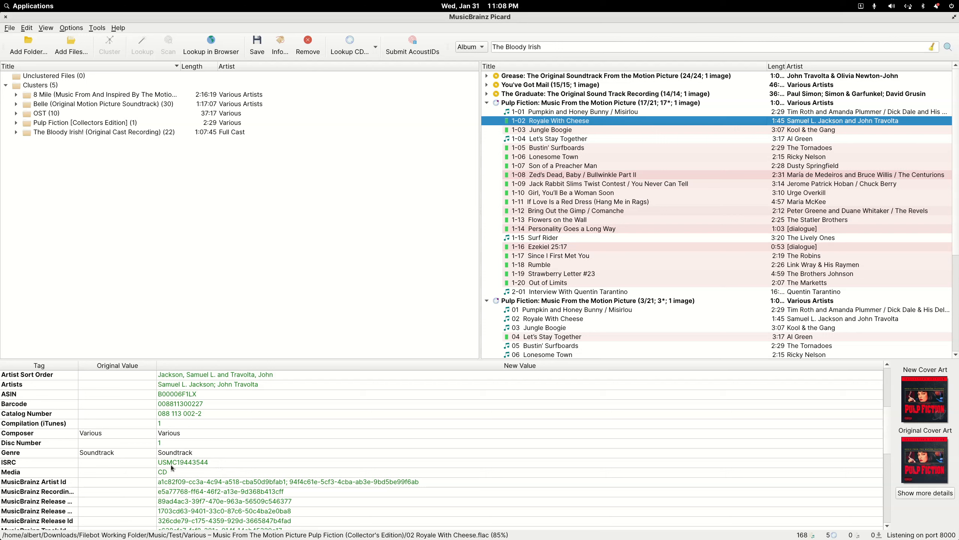
scroll(171, 467, down, 4)
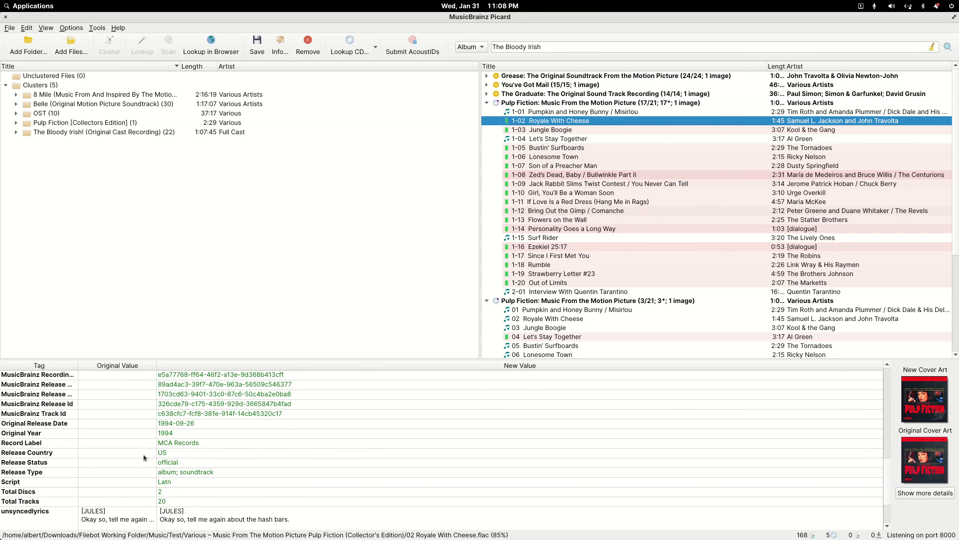
click(486, 102)
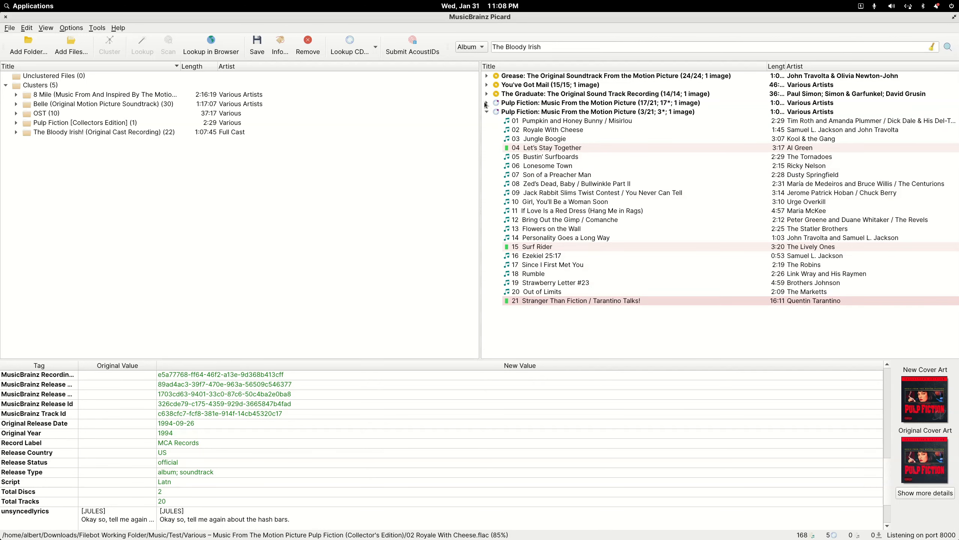
click(538, 248)
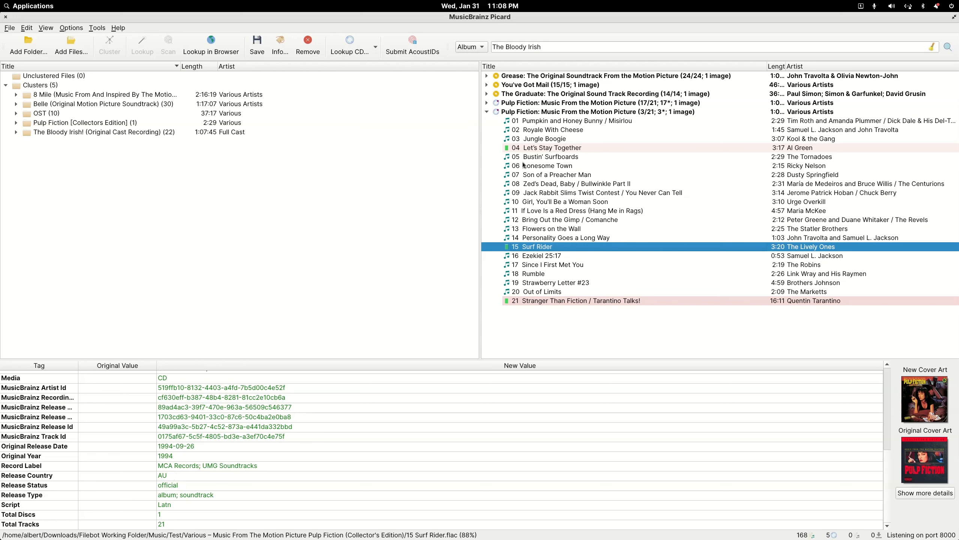
click(488, 112)
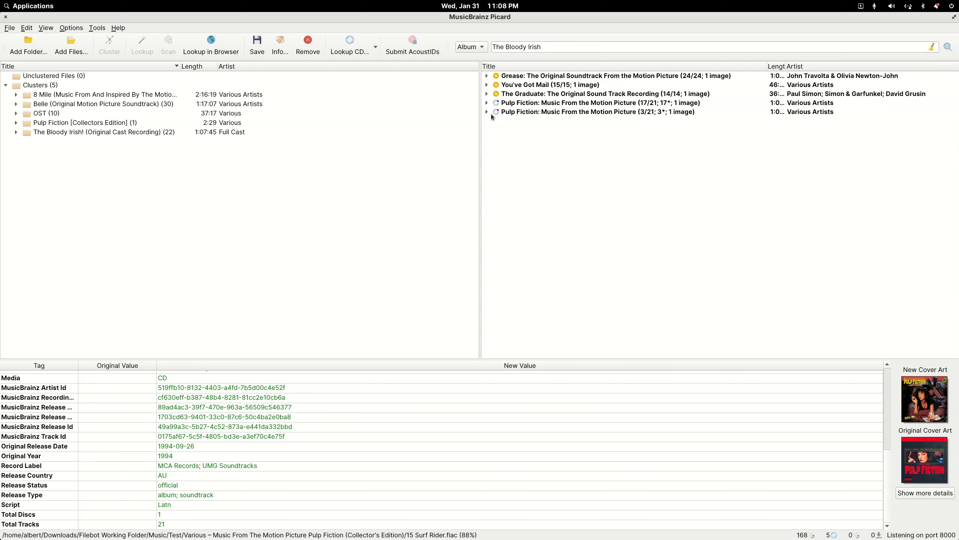
Step: Move the files of the 3/21 Pulp Fiction album into the 17/21 one and remove the emptied album
click(551, 112)
drag(551, 112, 555, 105)
right_click(547, 113)
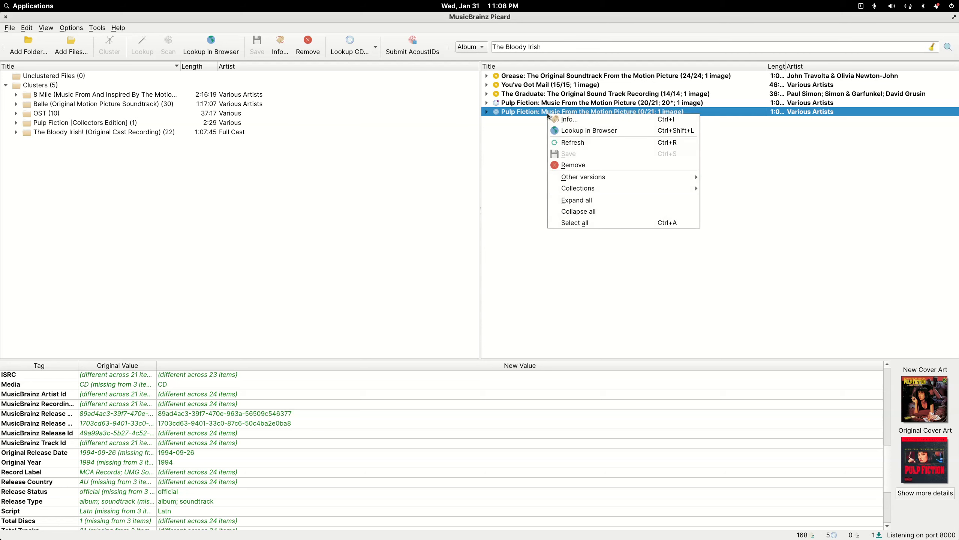
click(567, 165)
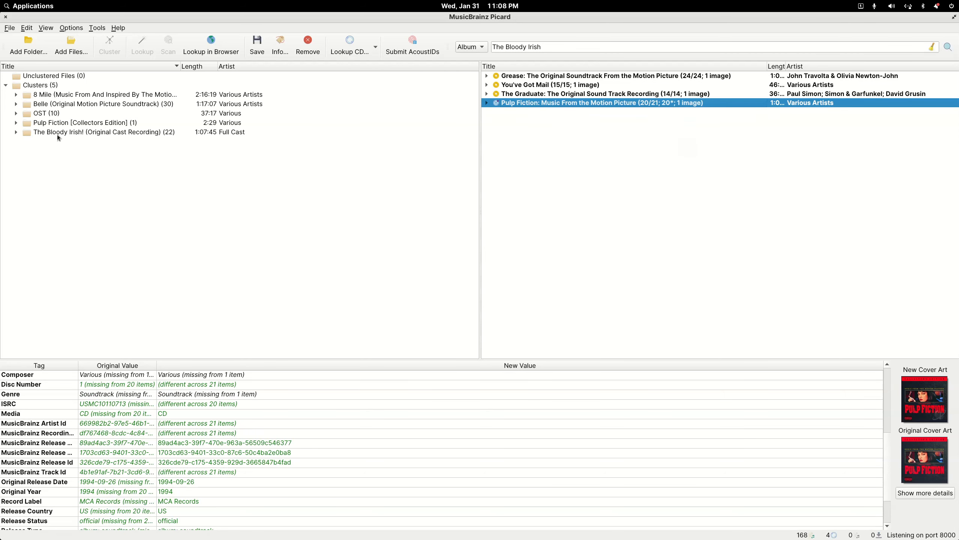
Step: Match the leftover Pulp Fiction cluster file to the Pulp Fiction: Music From the Motion Picture album and check its tracks
drag(64, 122, 562, 102)
click(487, 102)
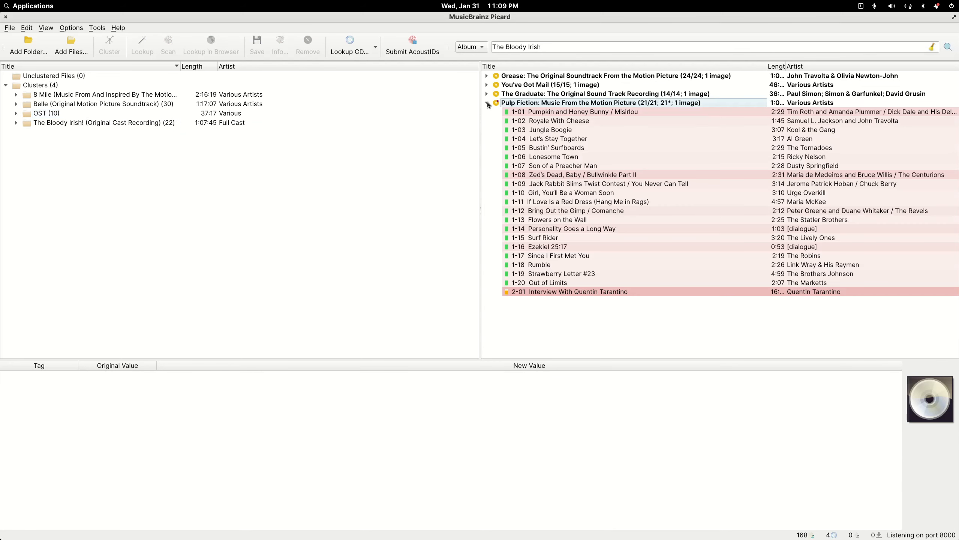
click(487, 102)
Step: Review the Pulp Fiction album's new tags and save them to the files
click(502, 102)
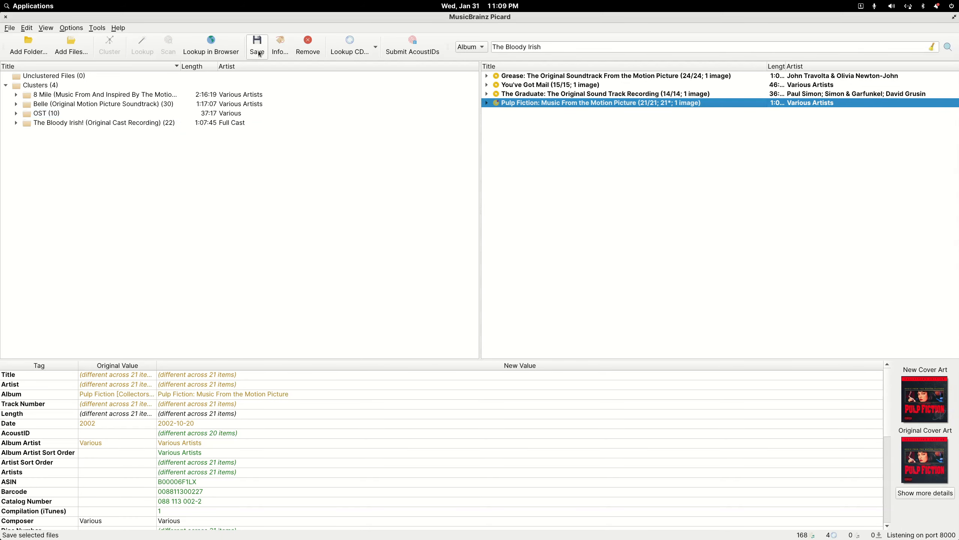
scroll(177, 422, down, 7)
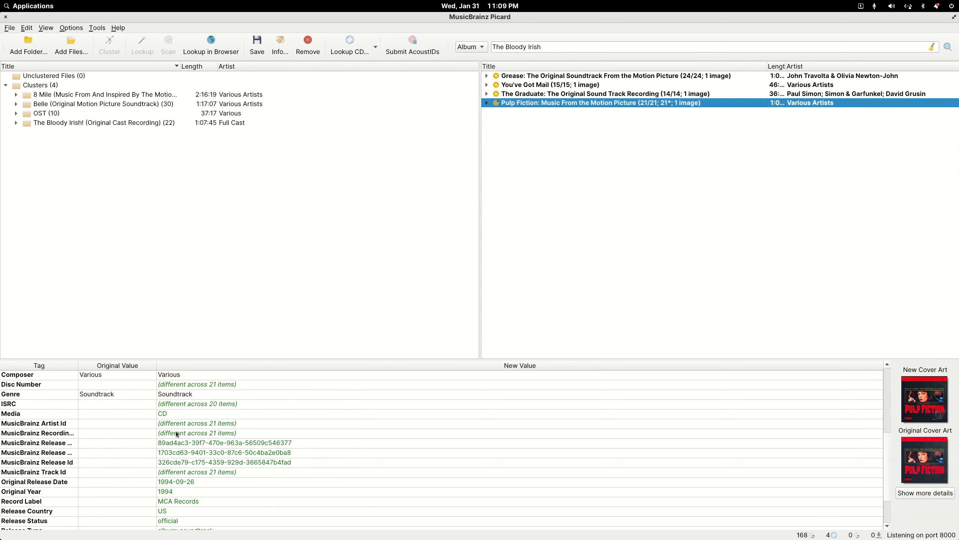
scroll(175, 432, up, 10)
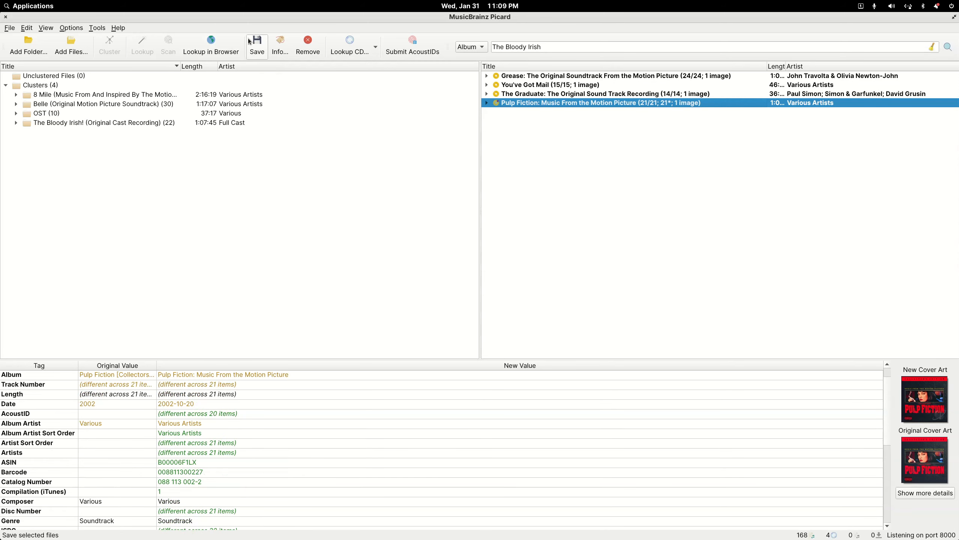
click(258, 44)
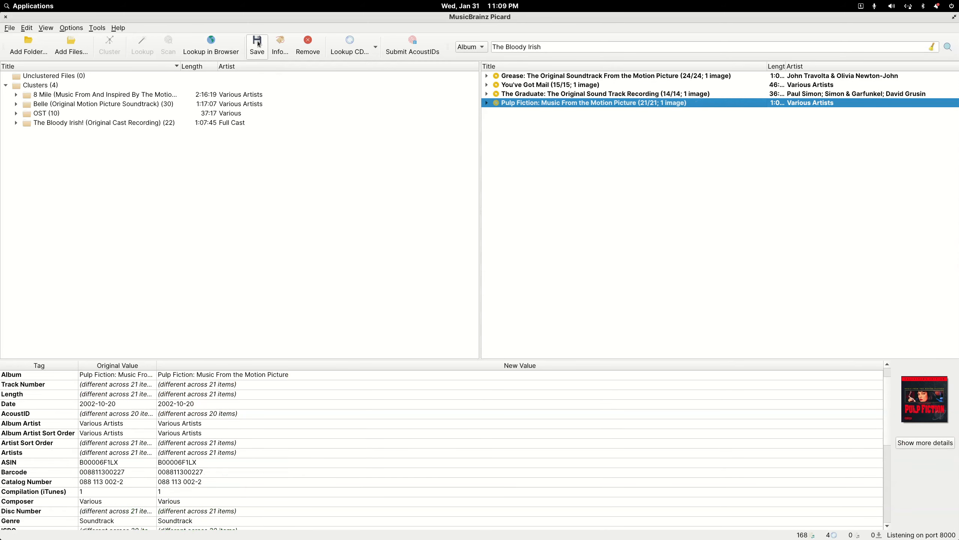
Step: Scan the OST cluster and check the new tags of the matched Easy Rider album, including tracks 04 and 08
click(42, 117)
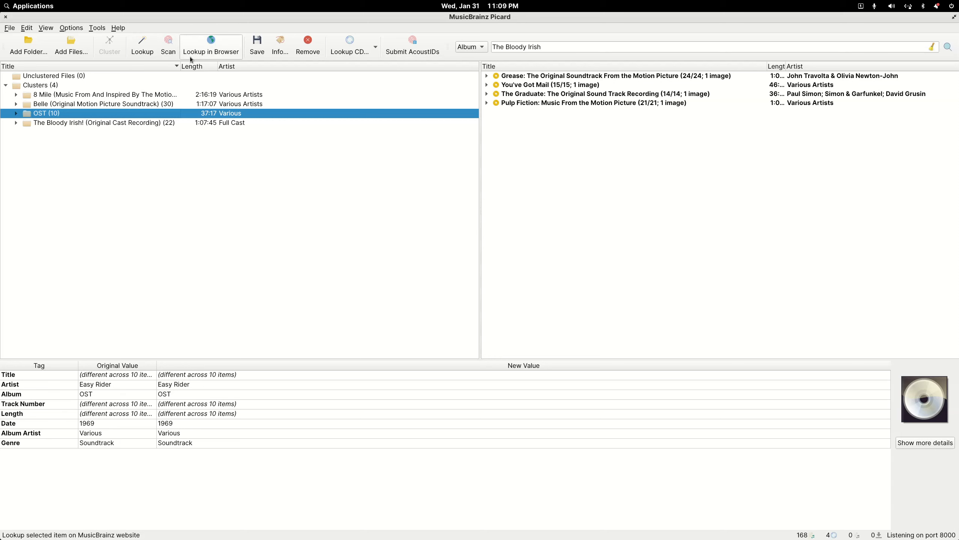
click(168, 46)
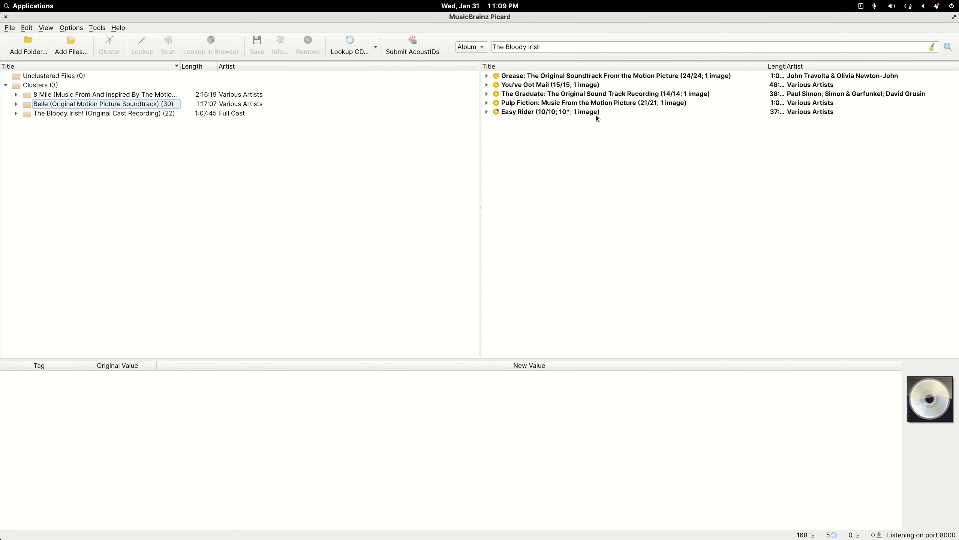
click(511, 112)
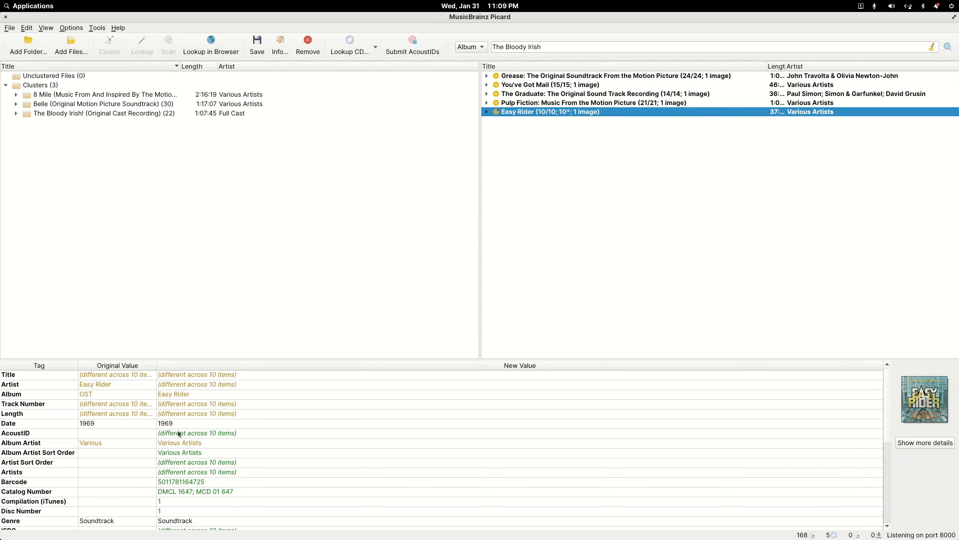
click(486, 112)
click(536, 149)
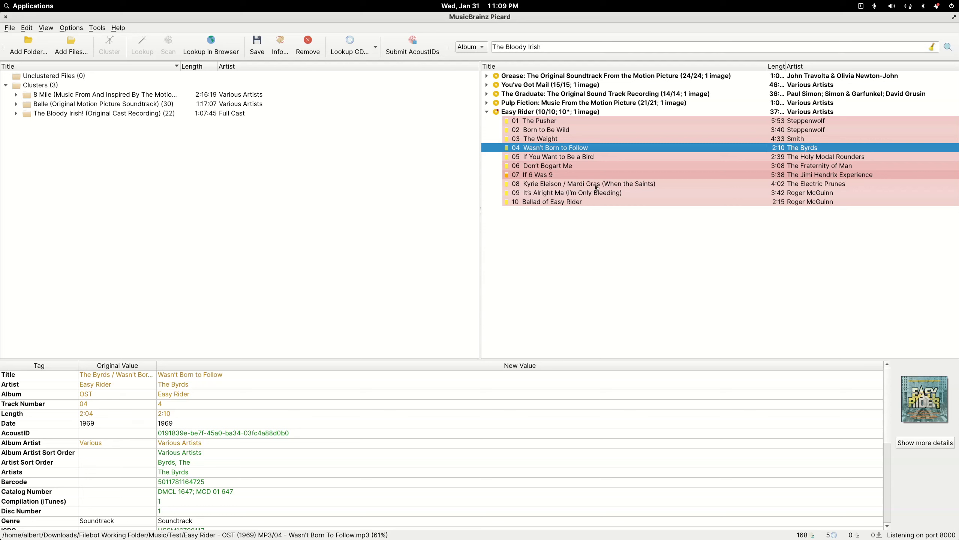
click(542, 184)
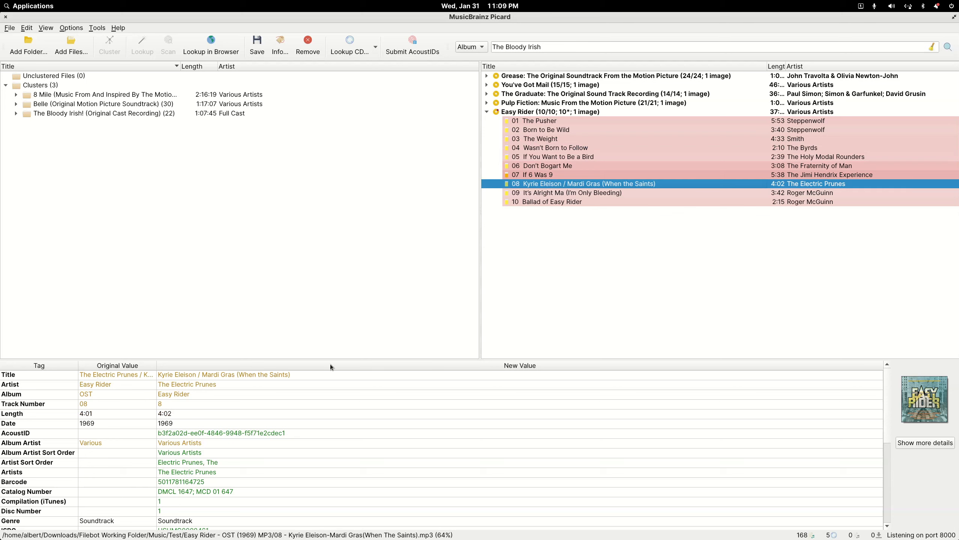
Step: Check the new tags of track 10, Ballad of Easy Rider, and save the Easy Rider album to its files
click(548, 202)
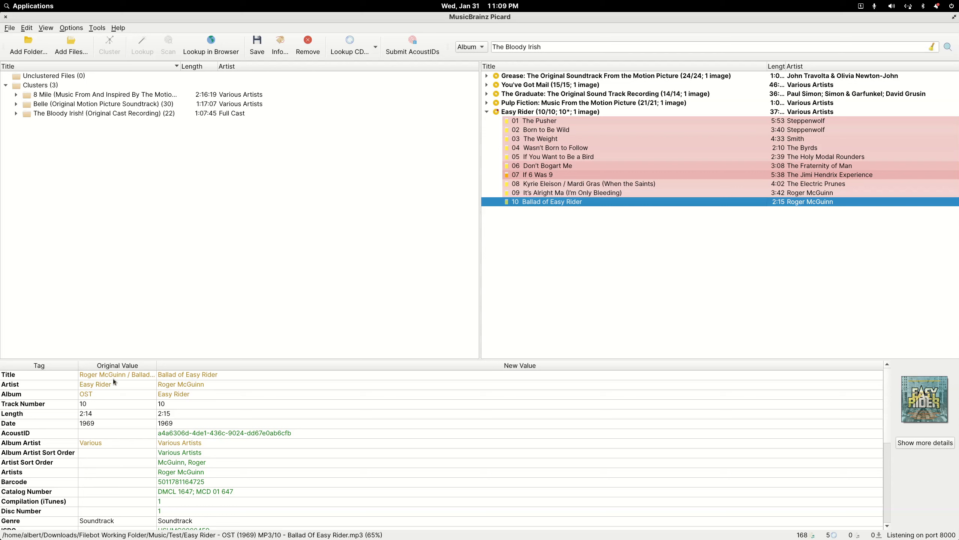
click(199, 378)
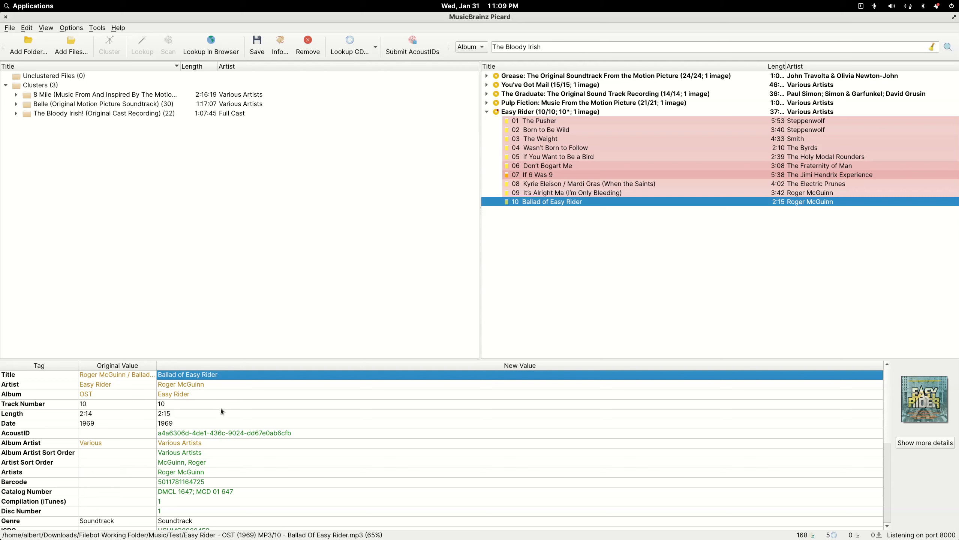
click(487, 112)
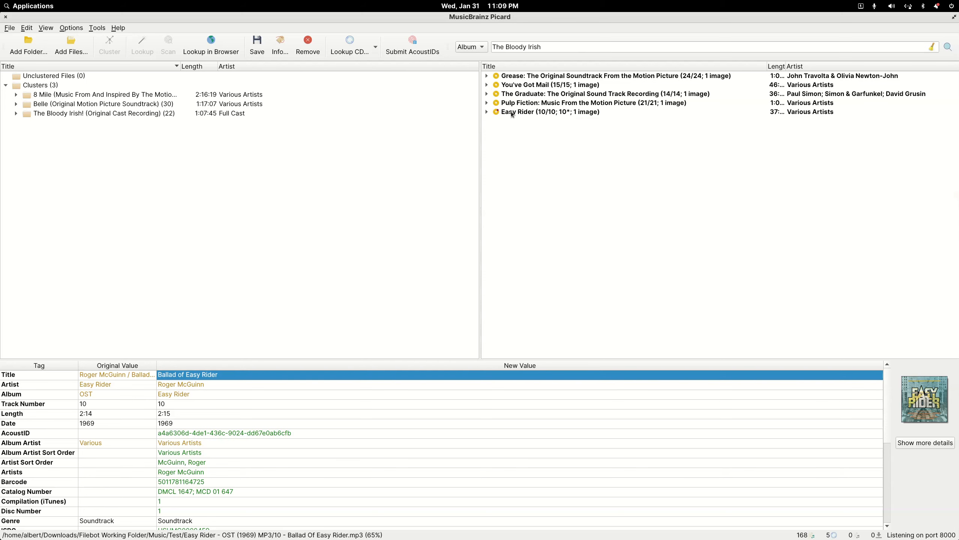
click(511, 113)
click(255, 48)
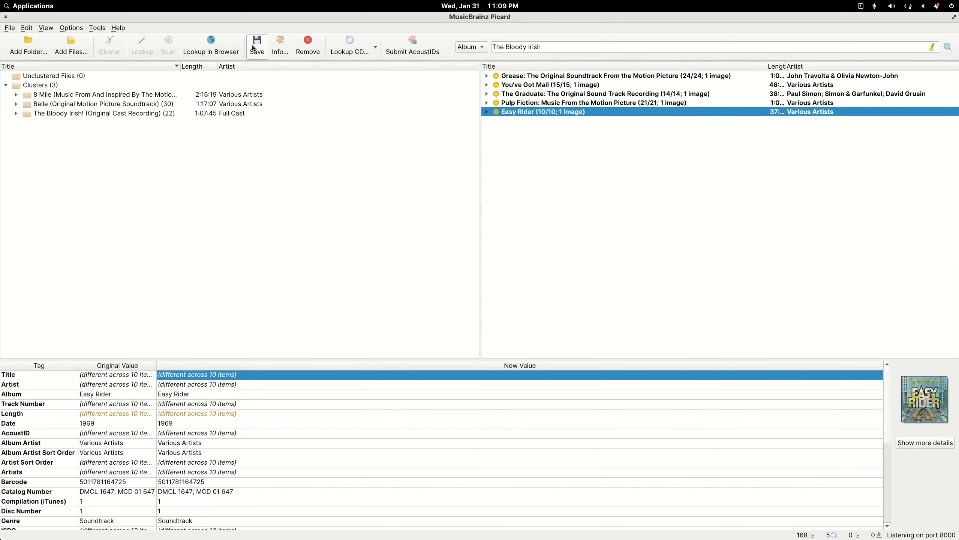
Step: Scan the Belle cluster and check the new tags of track 06, Gales of Song, in the matched English Edition album
click(81, 106)
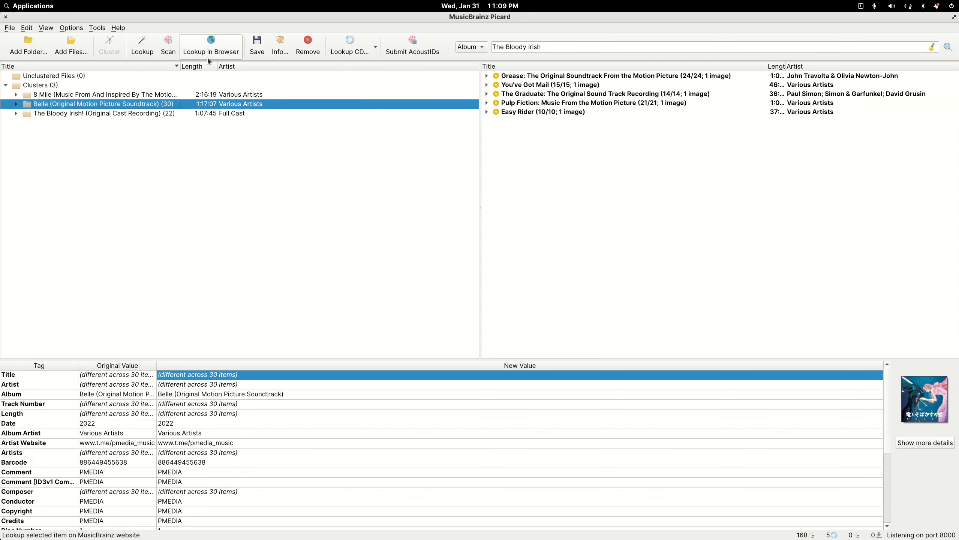
click(169, 45)
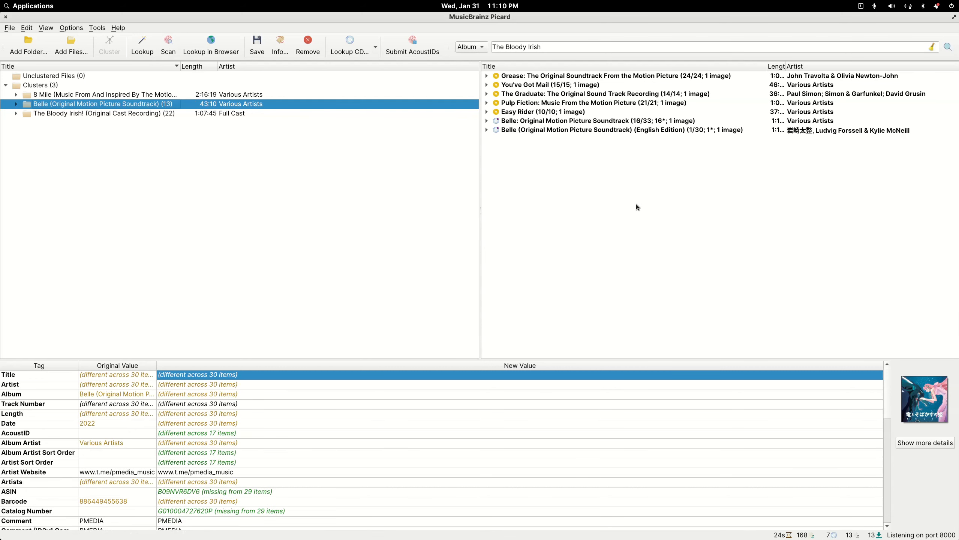
click(486, 130)
click(531, 184)
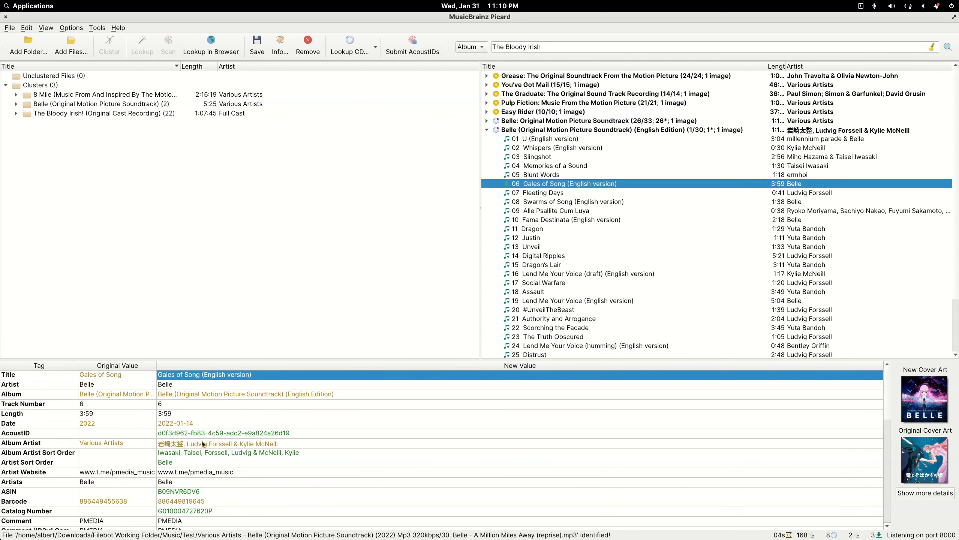
scroll(194, 452, down, 5)
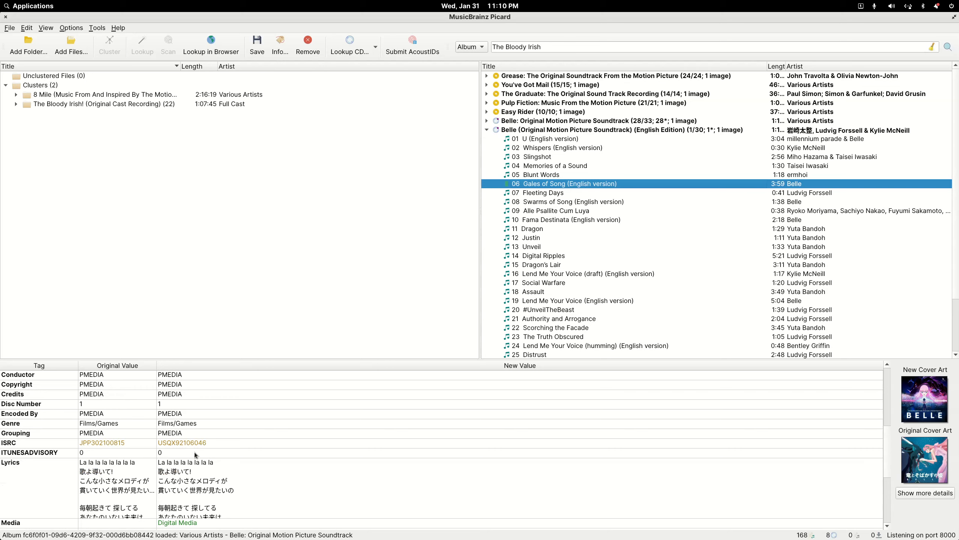
scroll(194, 452, down, 6)
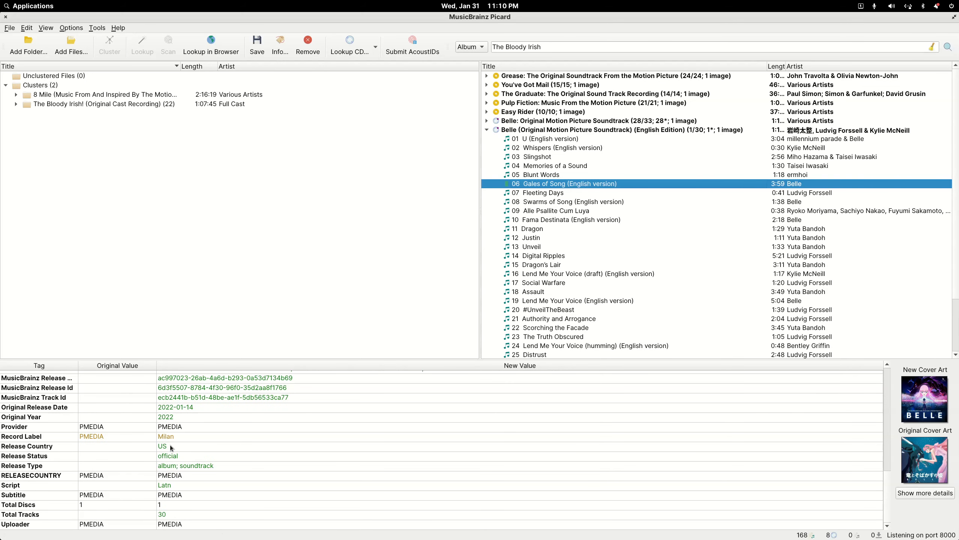
Step: Compare the other two matched Belle albums by examining their track lists and the release tags of tracks 02 and 07
click(486, 129)
click(487, 121)
click(486, 121)
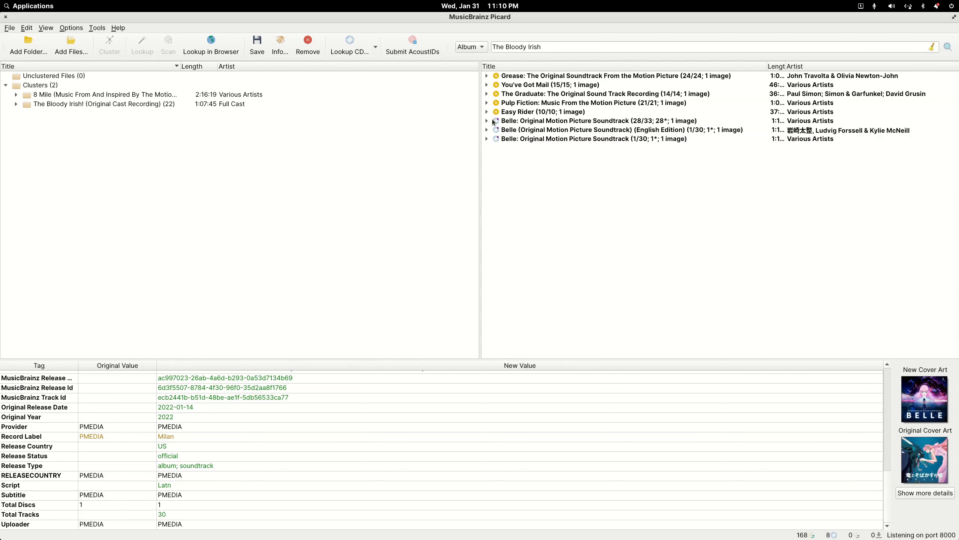
click(487, 121)
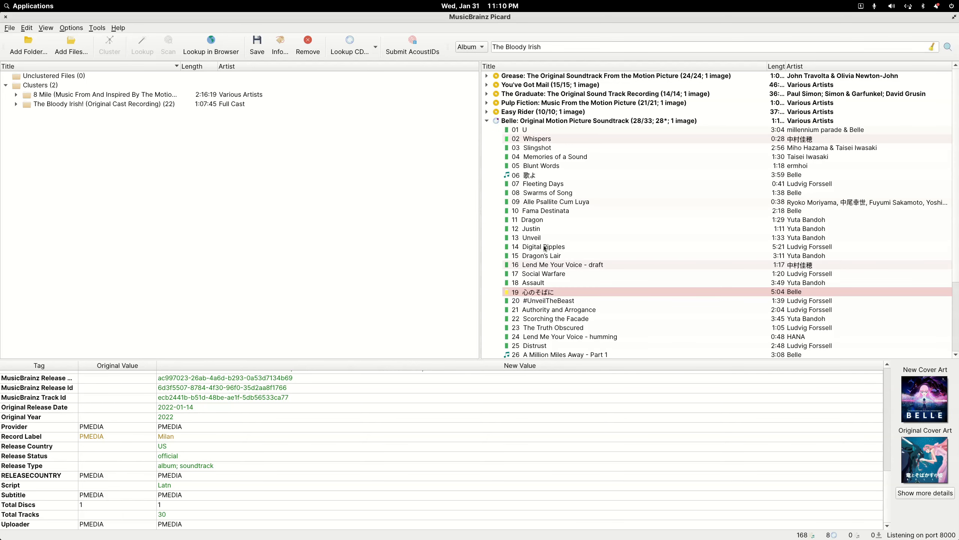
click(535, 141)
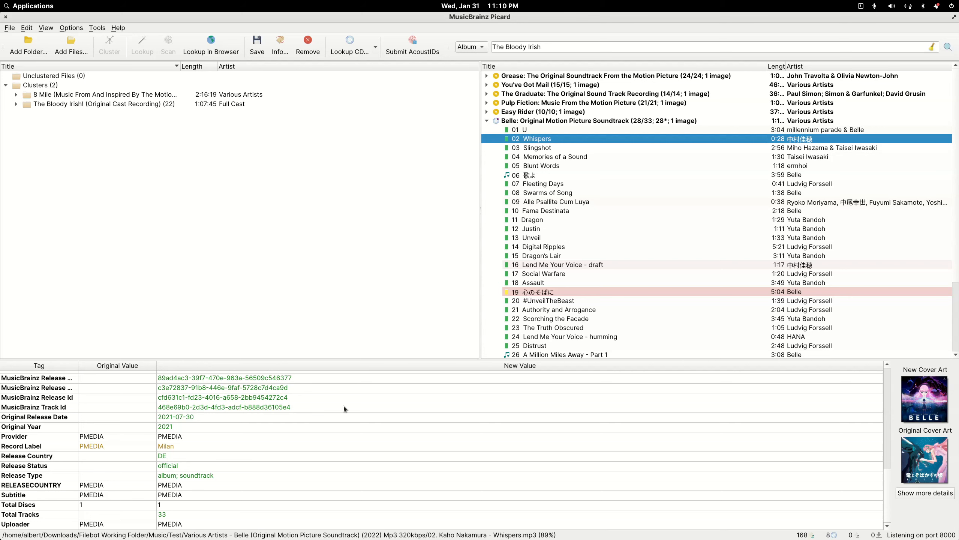
click(486, 122)
click(487, 139)
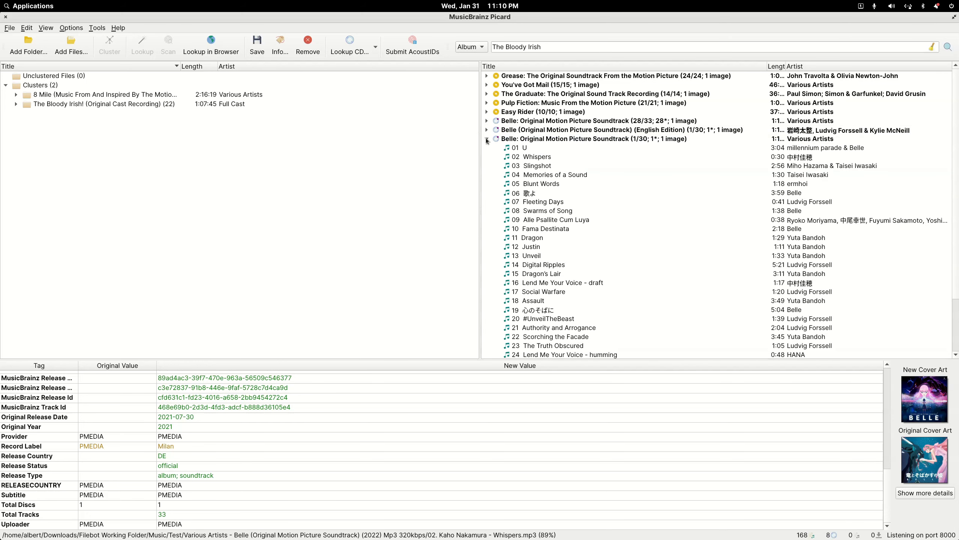
click(543, 203)
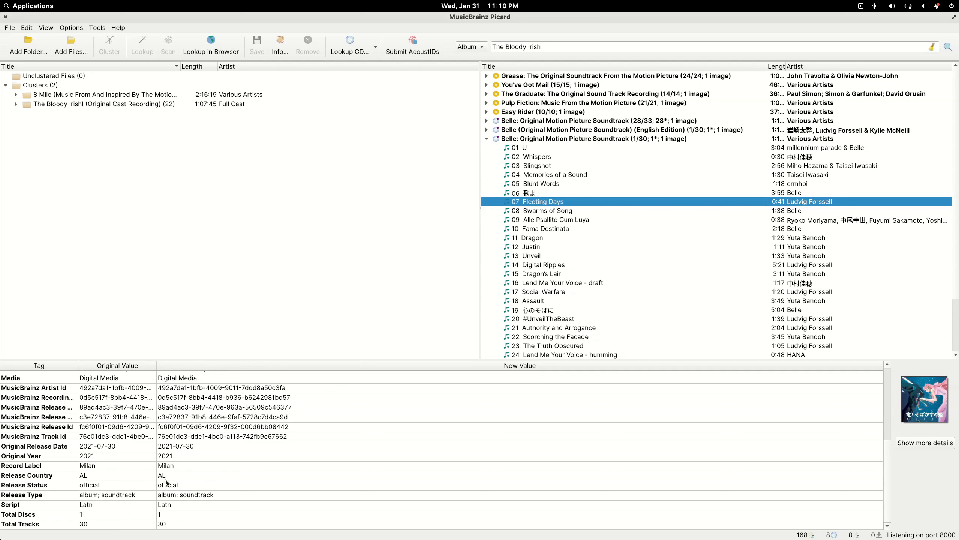
click(486, 139)
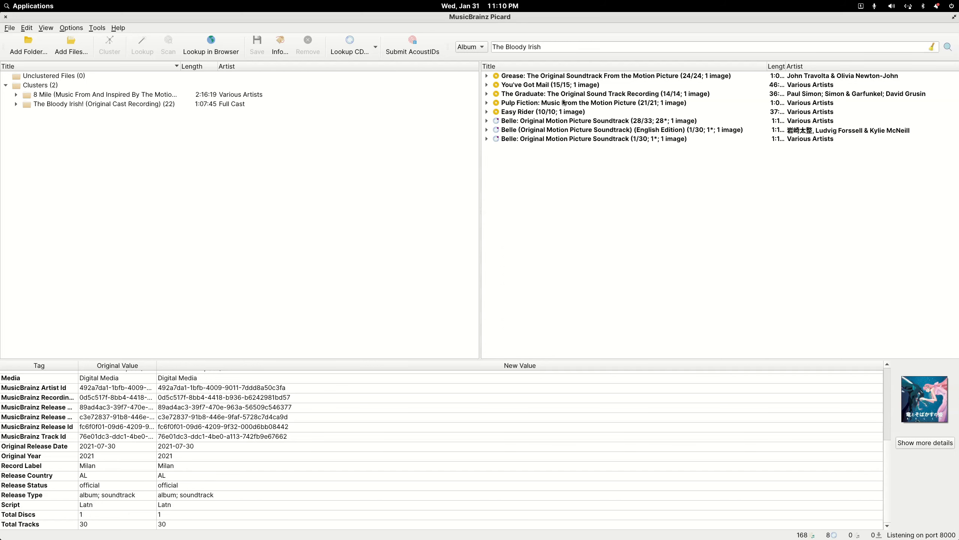
Step: Move the files of the other two Belle albums into the English Edition album and save it
drag(550, 122, 550, 130)
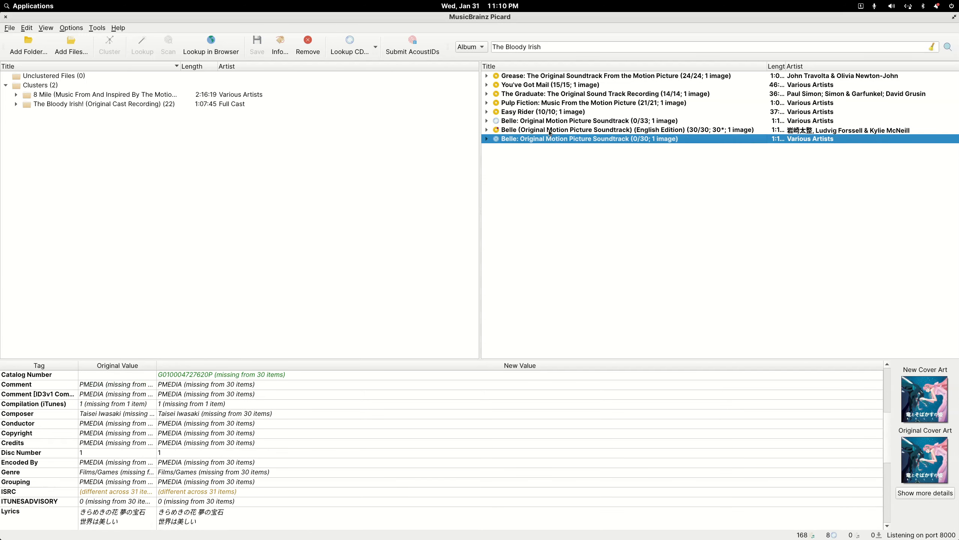
click(549, 133)
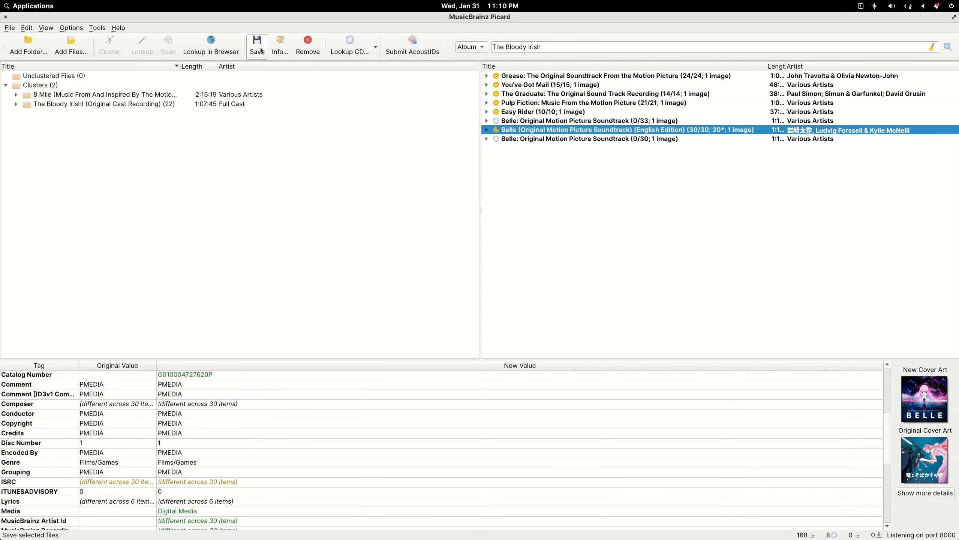
click(486, 129)
click(486, 129)
click(256, 45)
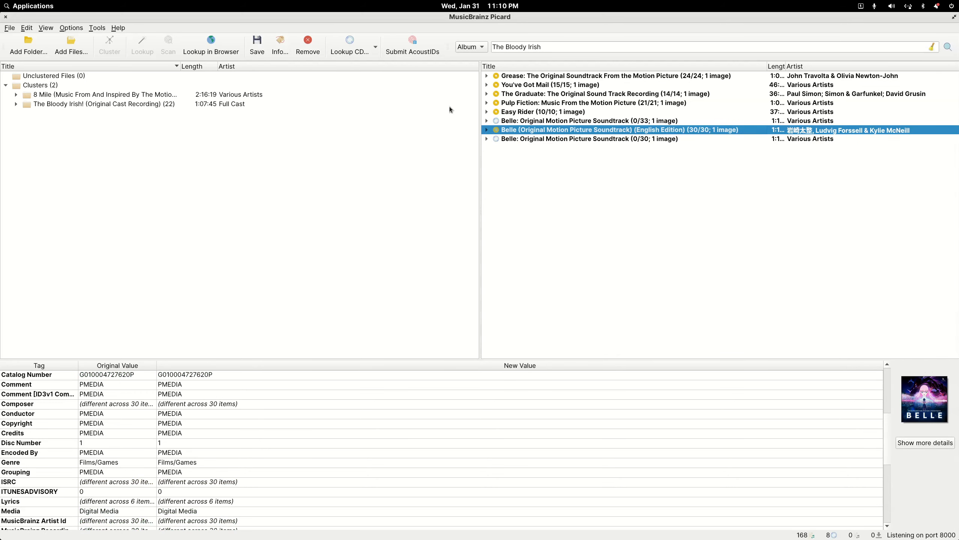
Step: Remove the two emptied Belle: Original Motion Picture Soundtrack albums
click(504, 121)
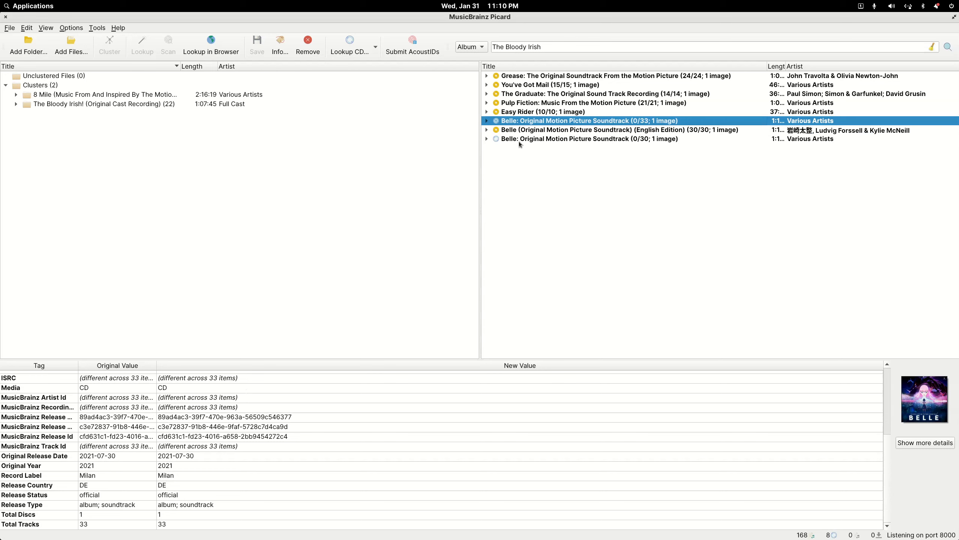
ctrl+click(519, 139)
key(Delete)
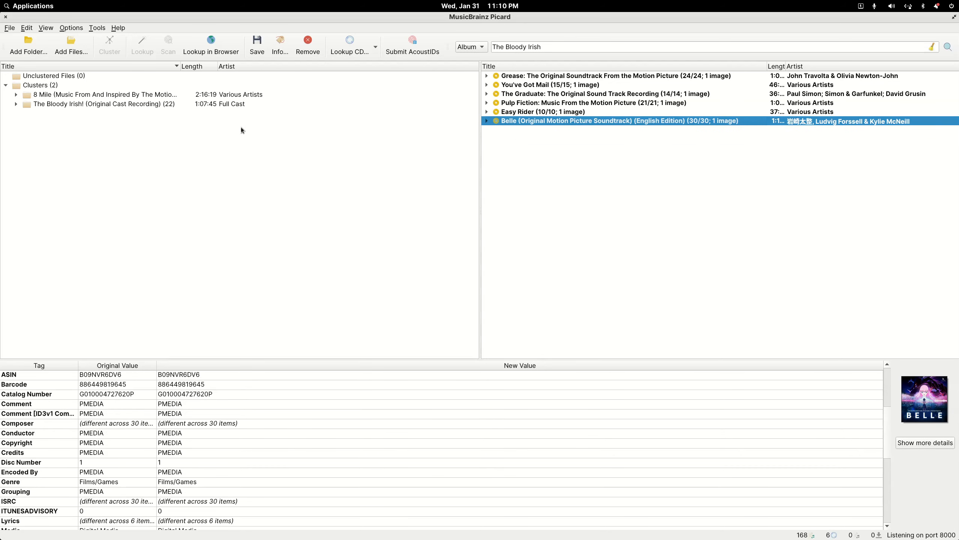
Step: Scan the 8 Mile cluster and move the second Lose Yourself file from track 01 to track 17, Lose Yourself (instrumental)
click(90, 94)
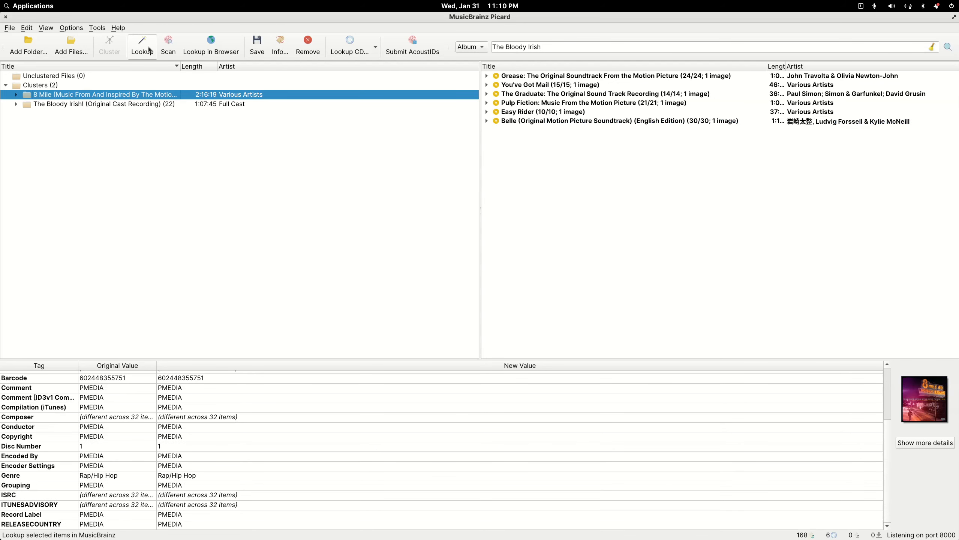
click(162, 49)
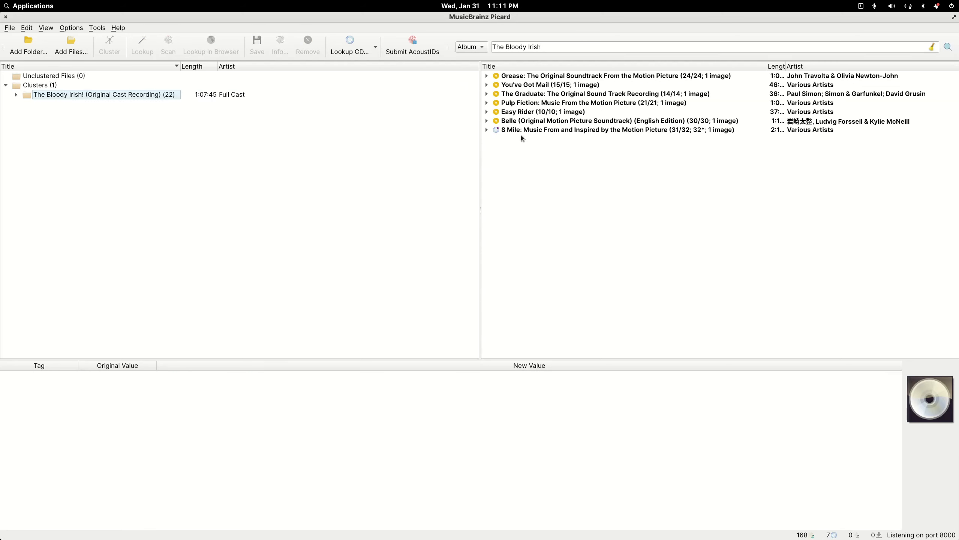
click(487, 130)
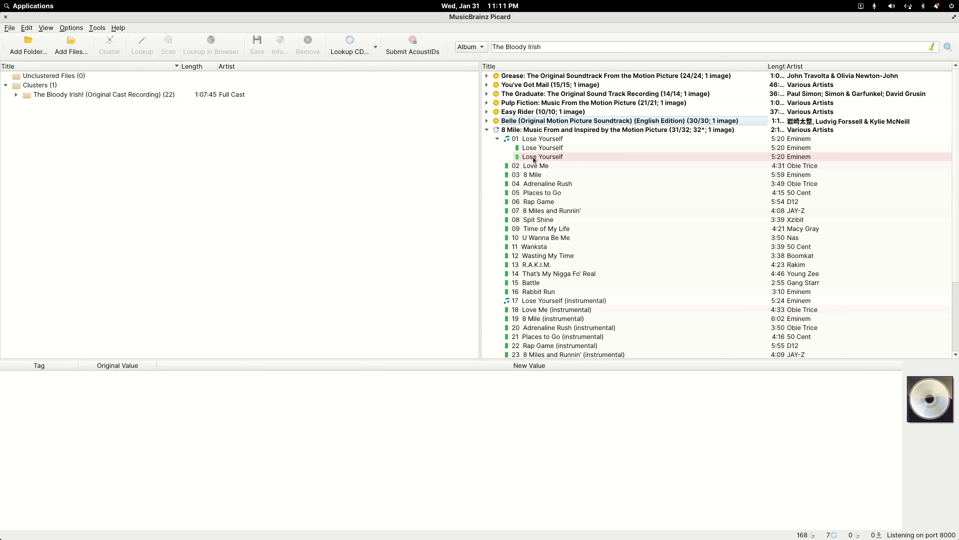
click(534, 160)
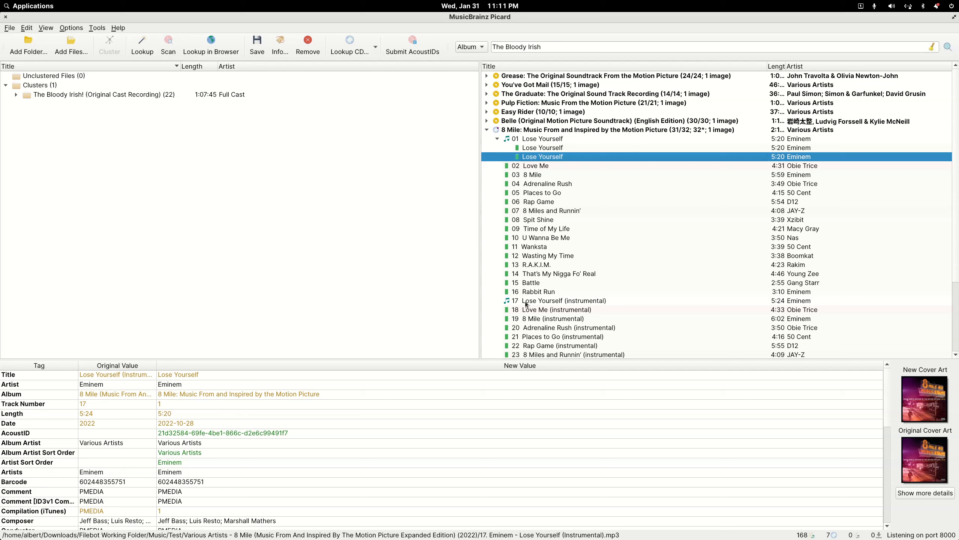
drag(533, 159, 534, 305)
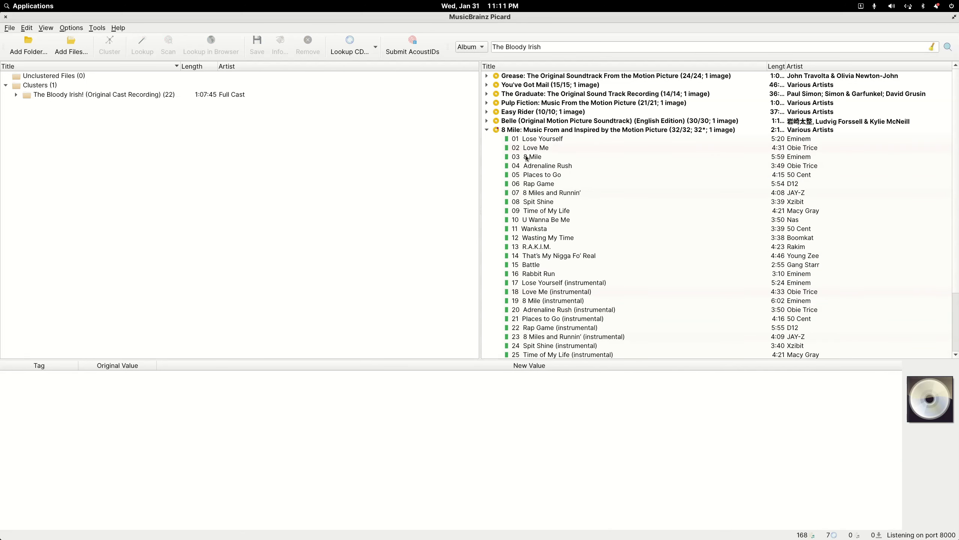
Step: Save the new tags of the 8 Mile: Music From and Inspired by the Motion Picture album to its files
click(486, 131)
click(514, 130)
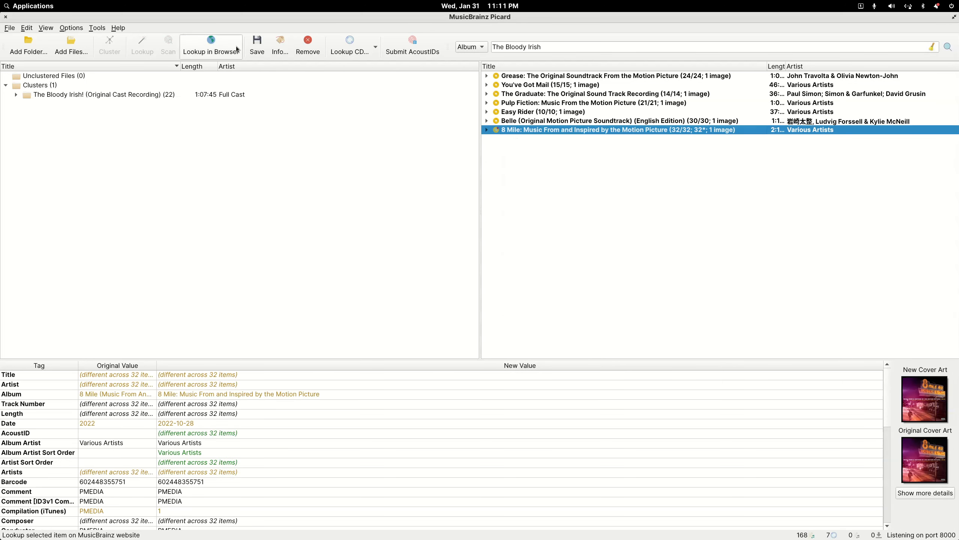
click(257, 43)
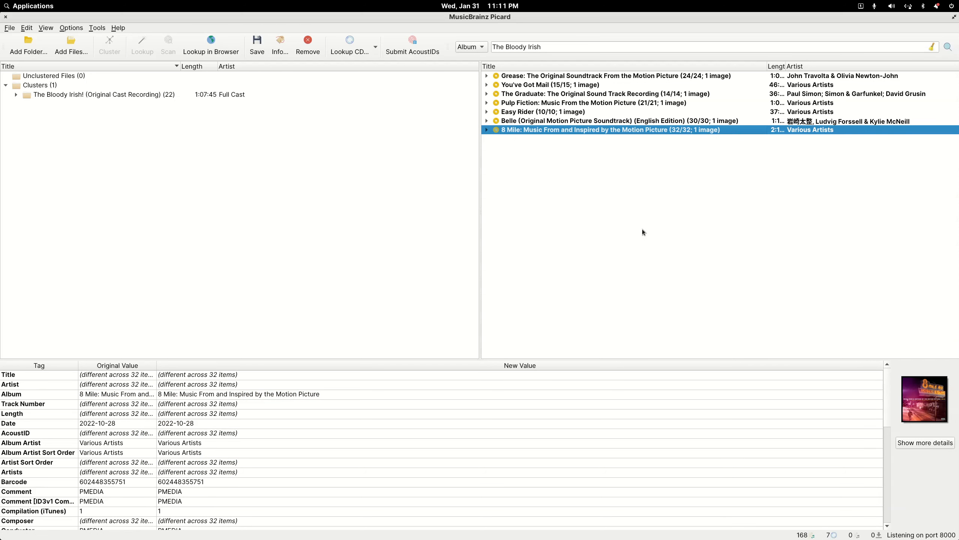
Step: Select all the matched albums from 8 Mile up to Grease and save them together
key(shift+Up)
key(shift+Up)
key(shift+Up)
key(shift+Up)
key(shift+Up)
key(shift+Up)
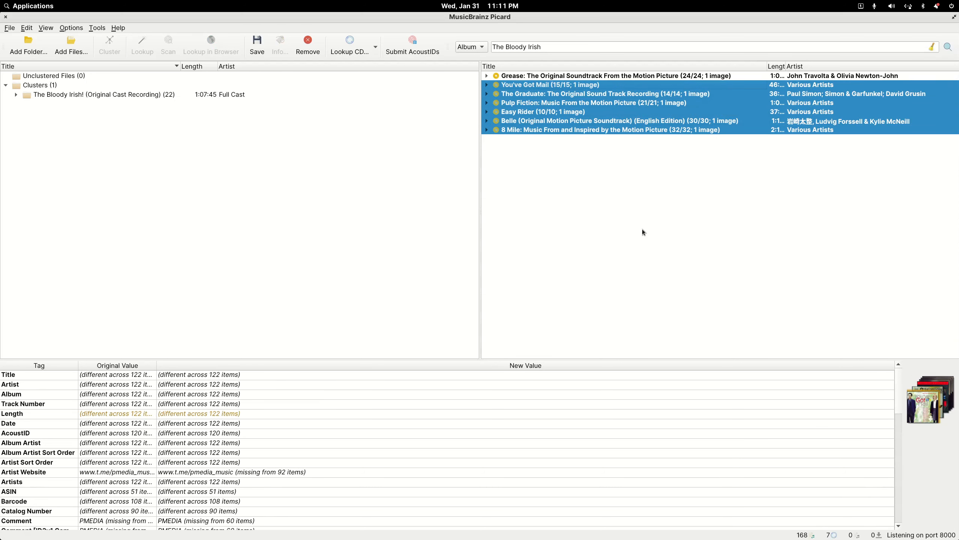
click(261, 43)
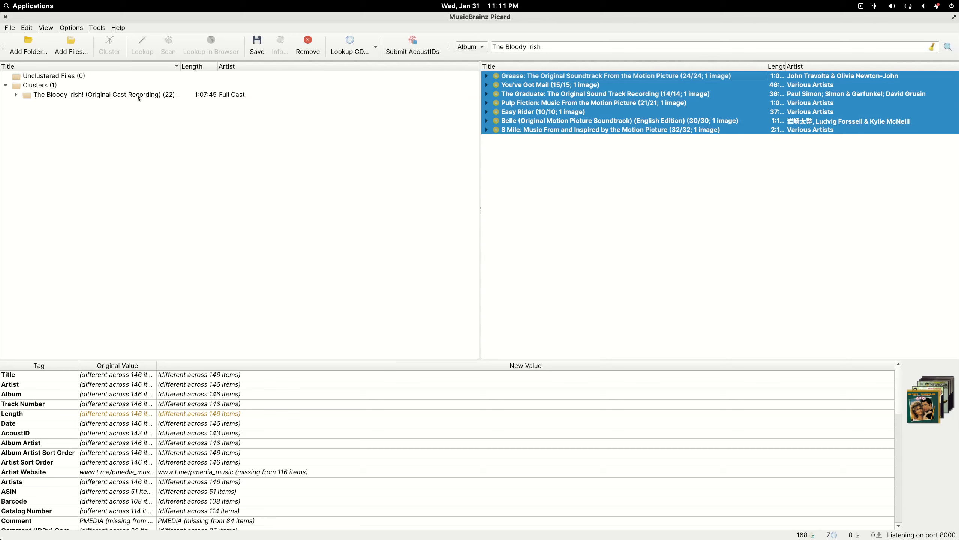
Step: Close MusicBrainz Picard, start it again through the application search and dismiss the New User Warning
click(5, 17)
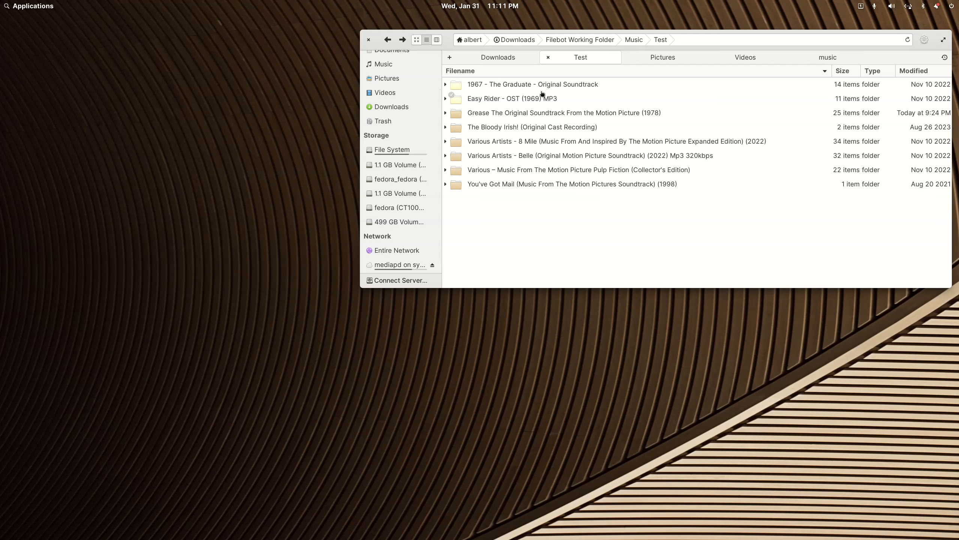
click(43, 7)
text(mucic)
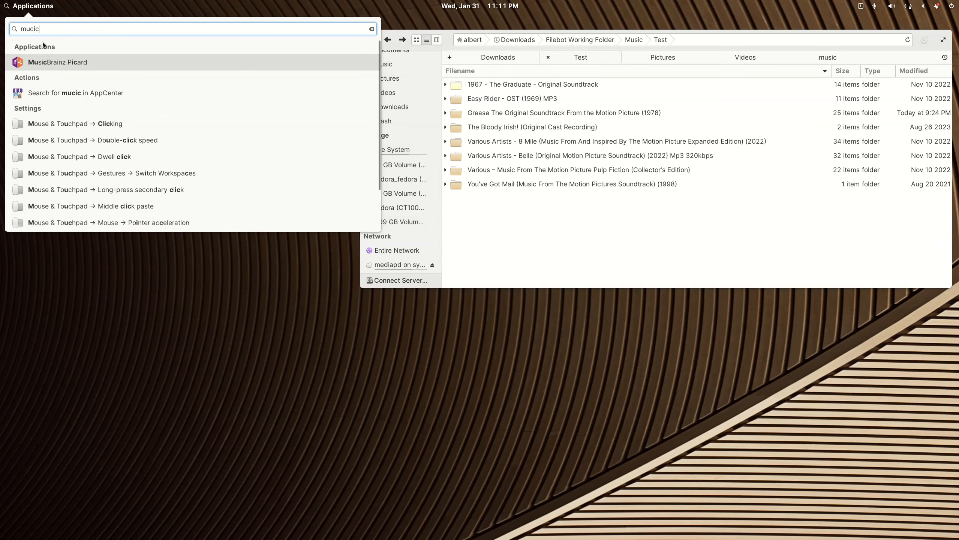
click(51, 61)
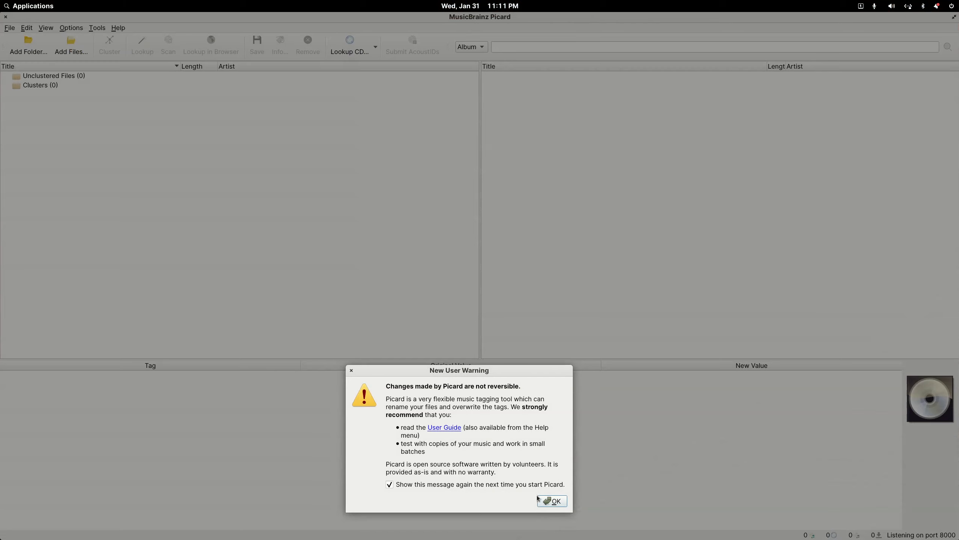
click(547, 498)
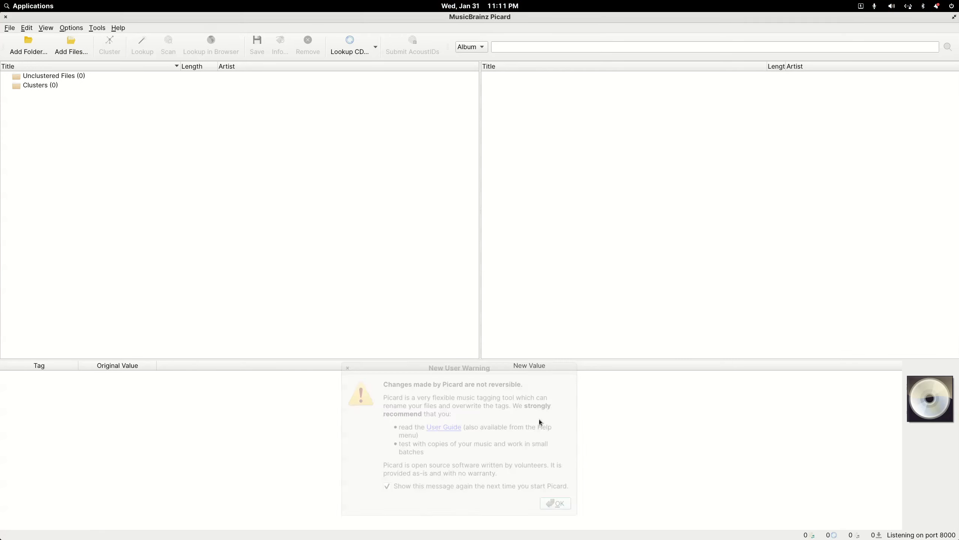
Step: Shrink the Picard window beside the file manager and load the folder "1967 - The Graduate - Original Soundtrack" into it
double_click(395, 18)
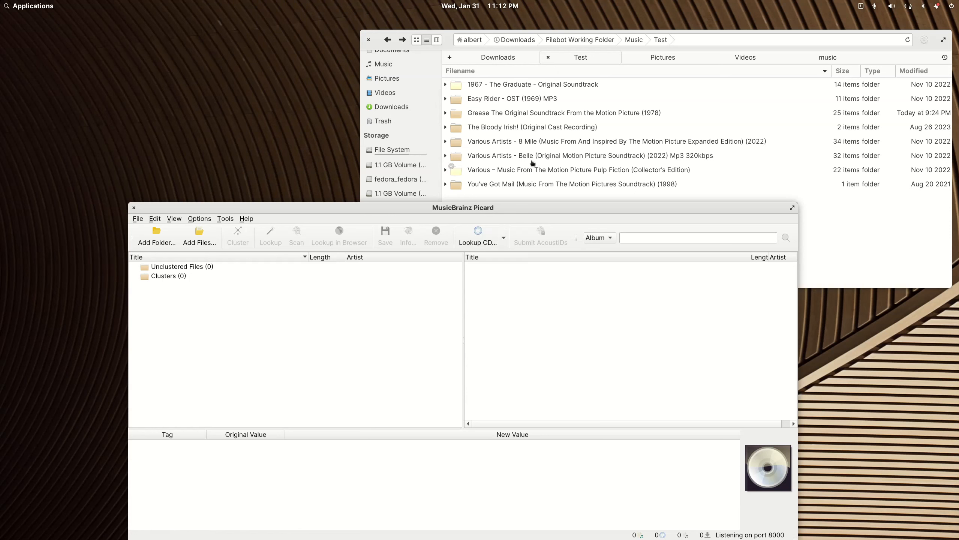
drag(496, 85, 296, 266)
click(316, 207)
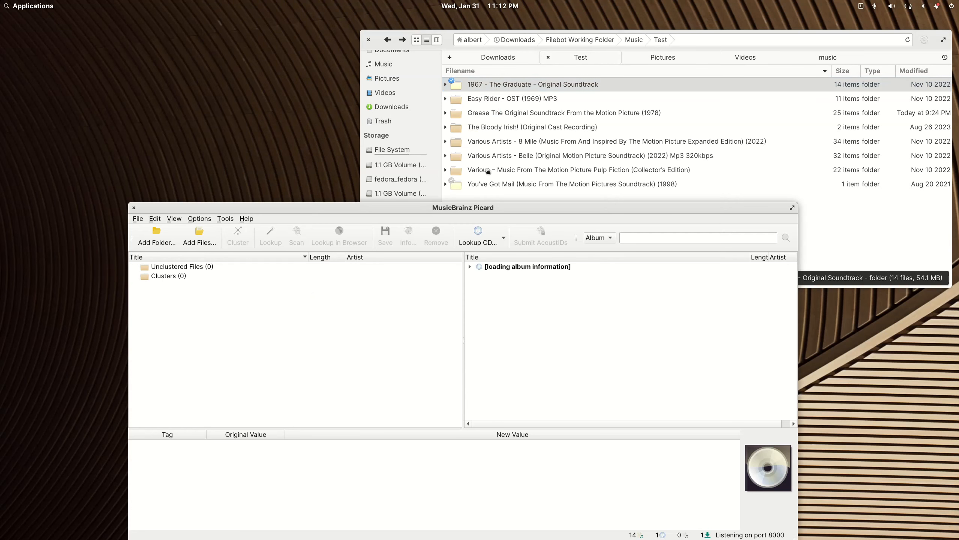
Step: Review the MP3 files in the "1967 - The Graduate - Original Soundtrack" folder and the tracks of the matched album in Picard
click(445, 85)
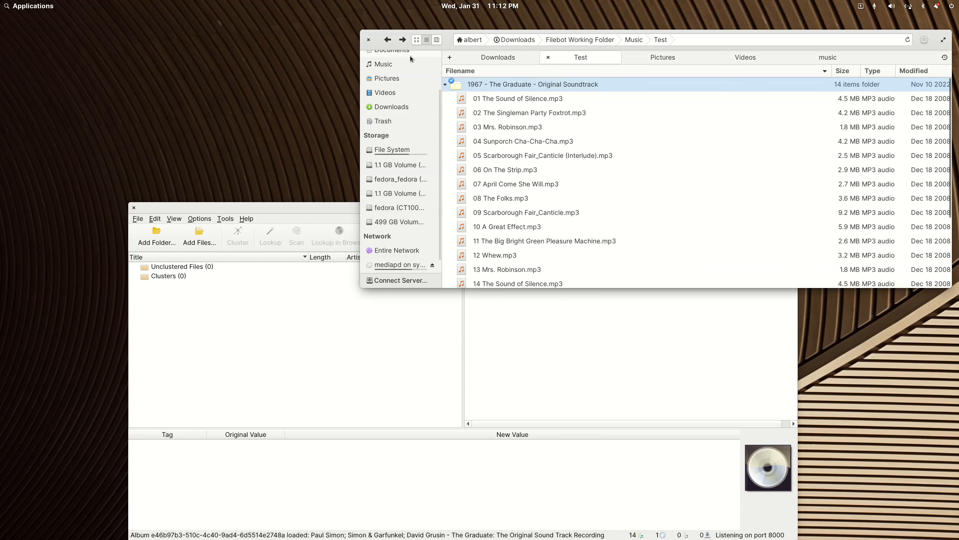
click(445, 85)
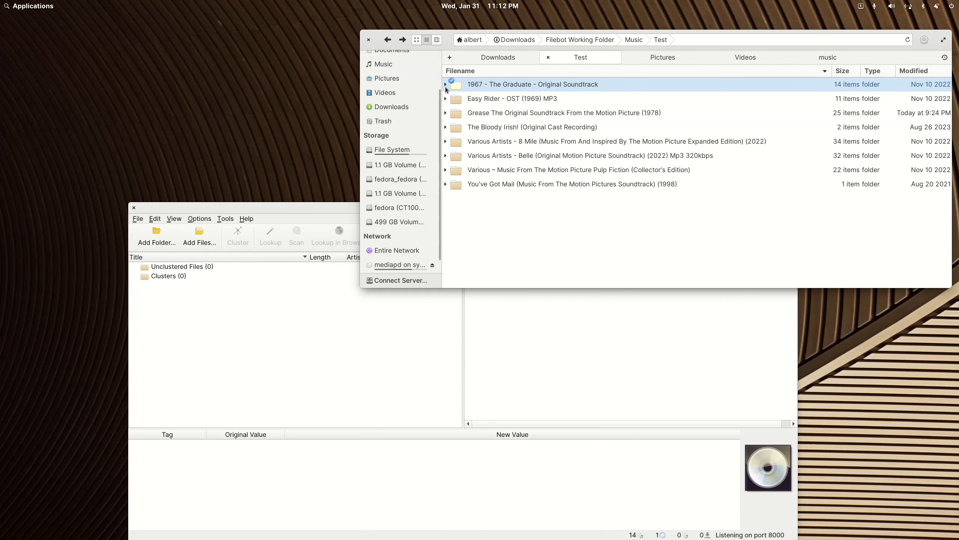
click(313, 207)
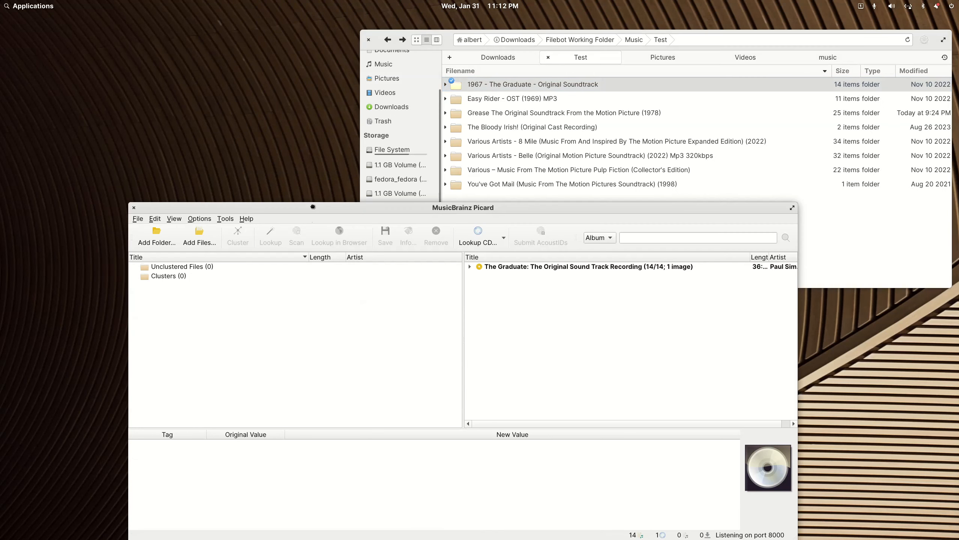
click(470, 266)
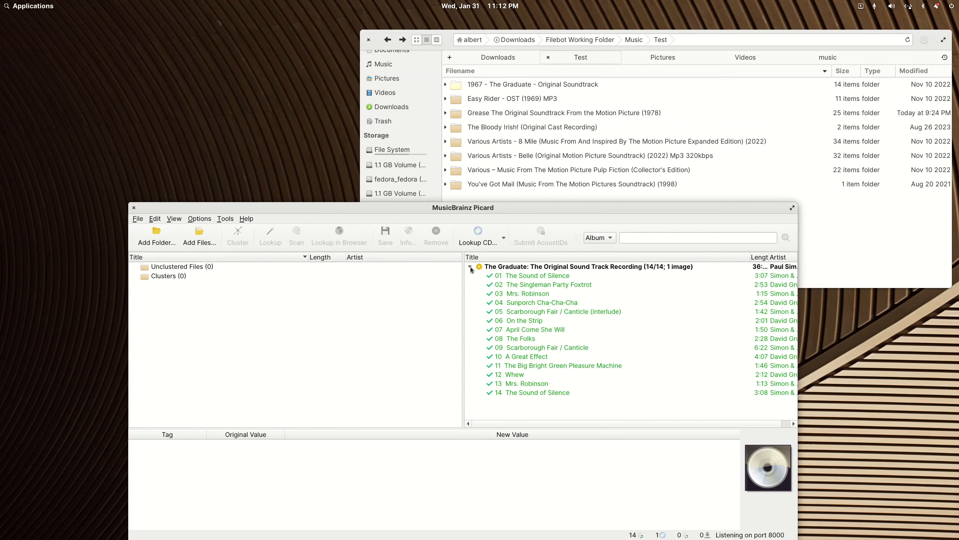
Step: Copy the album title from the tags of the track "The Sound of Silence" and remove the Graduate album from Picard
click(520, 276)
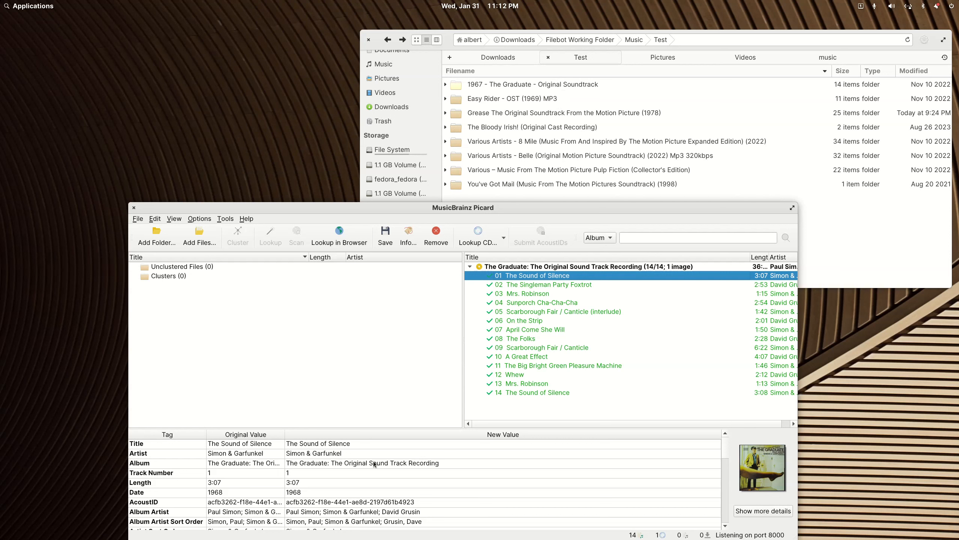
double_click(415, 462)
key(ctrl+c)
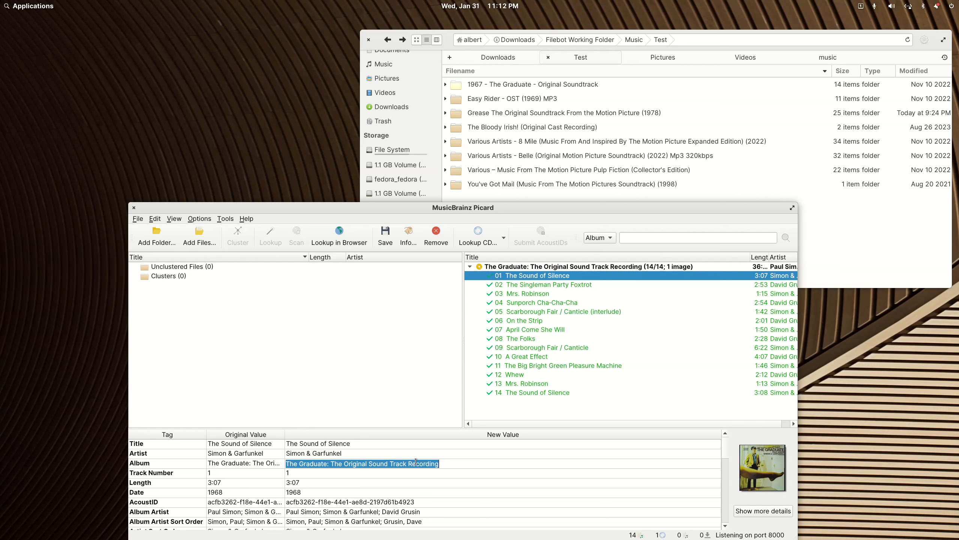
key(Return)
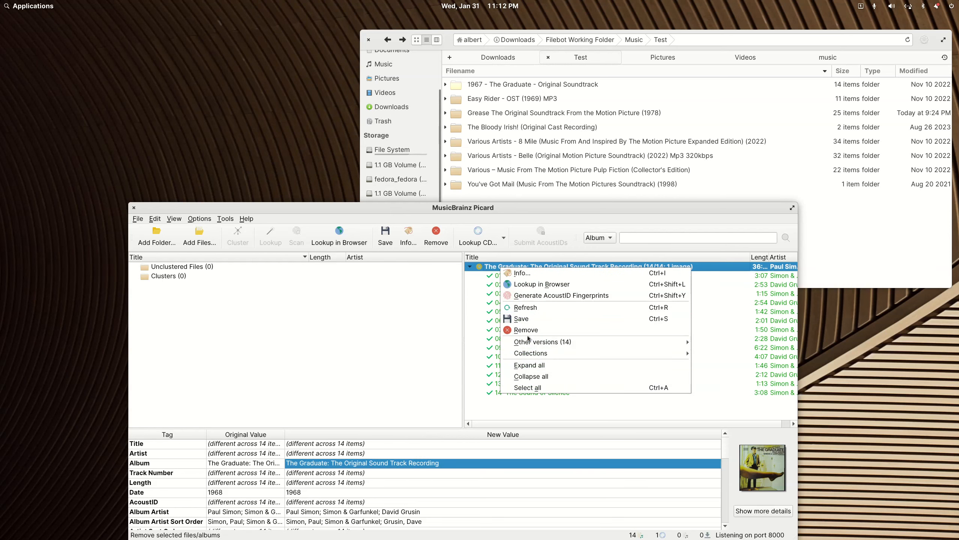
click(527, 331)
Step: In the file manager, rename the "1967 - The Graduate - Original Soundtrack" folder as "The Graduate The Original Sound Track Recording (1968)"
click(494, 83)
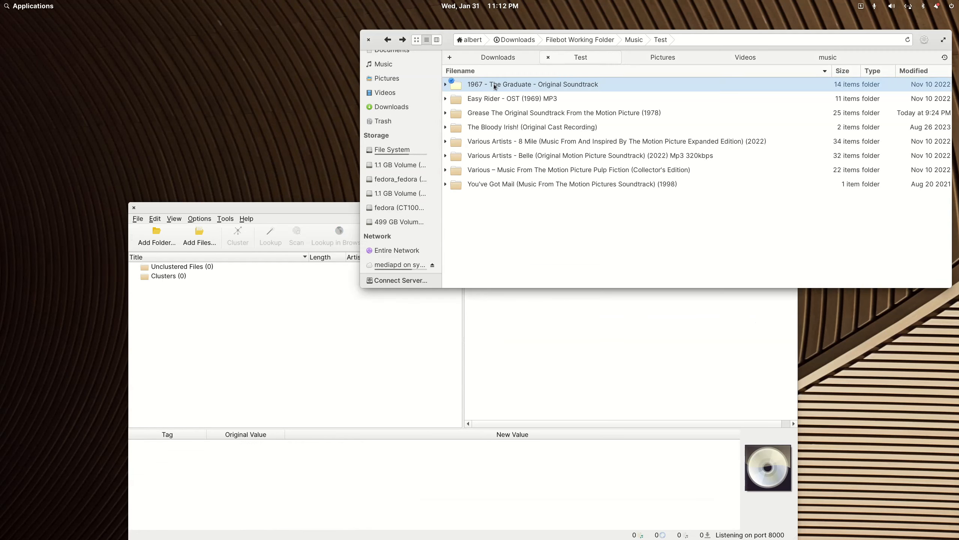
right_click(493, 84)
click(514, 213)
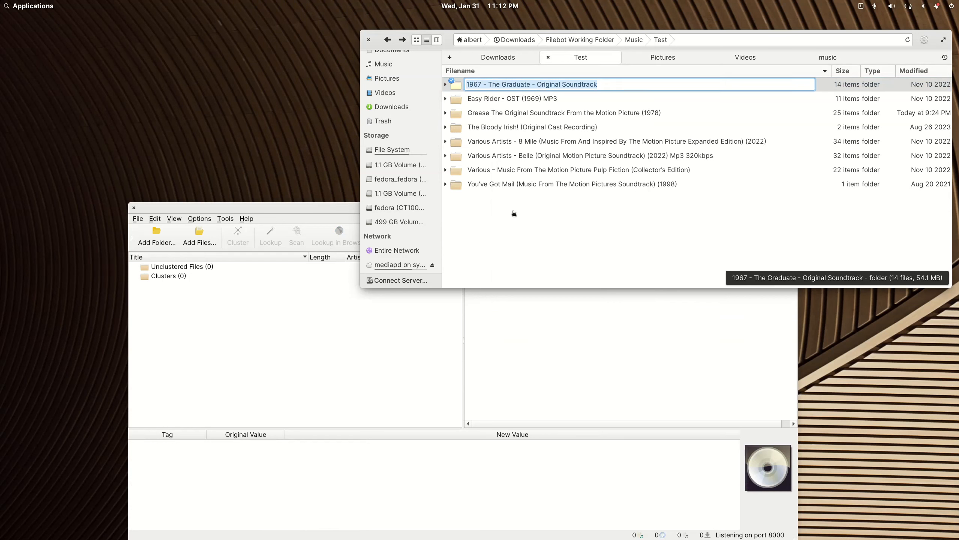
key(ctrl+v)
text((19)
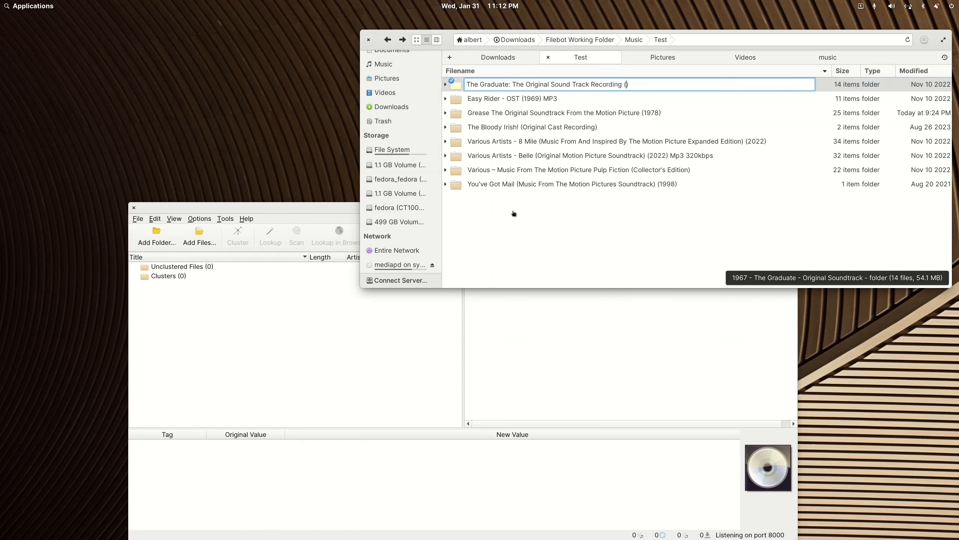
text(68)
key(BackSpace)
key(Return)
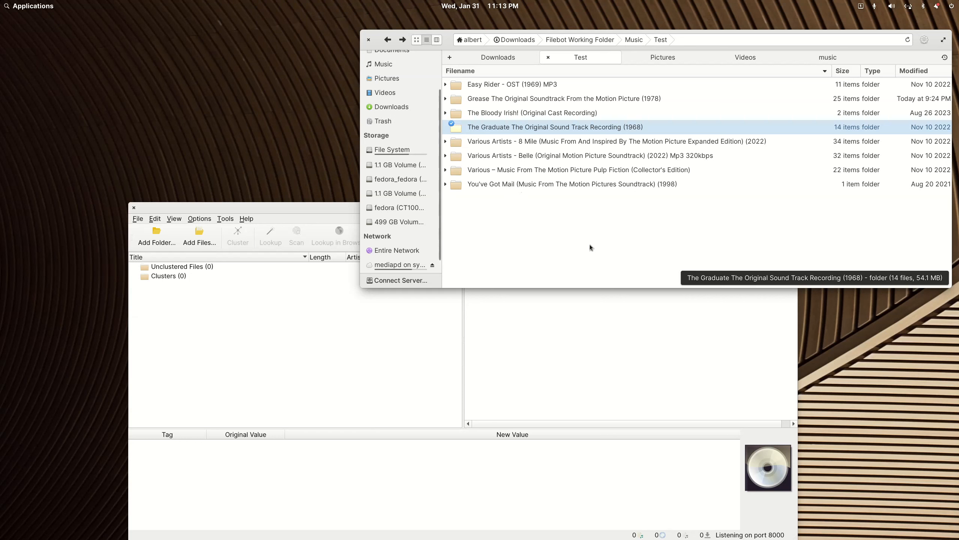
Step: Select all the album folders in Test, from Easy Rider to You've Got Mail, and copy them
key(Down)
key(Down)
key(Down)
key(Down)
key(shift+Up)
key(shift+Up)
key(shift+Up)
key(shift+Up)
key(shift+Up)
key(shift+Up)
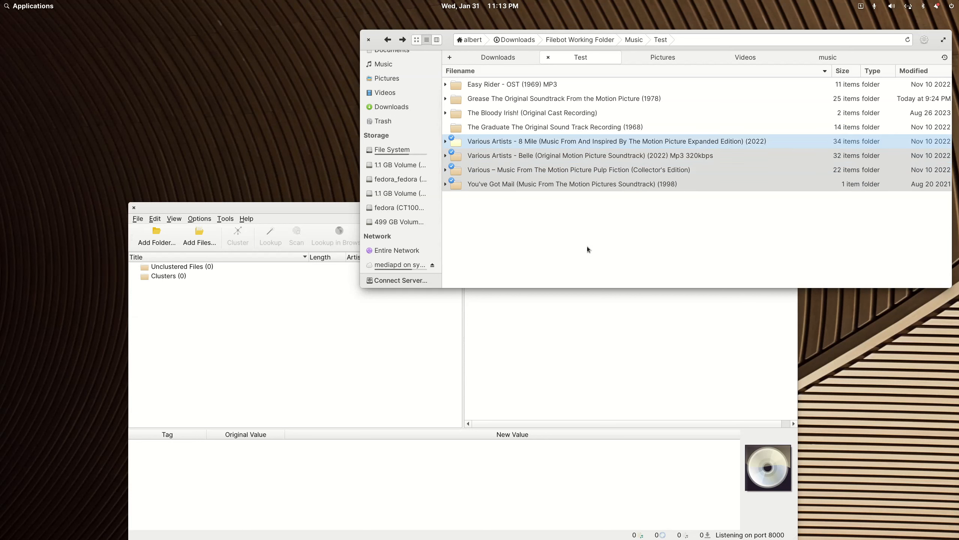
key(shift+Up)
right_click(558, 185)
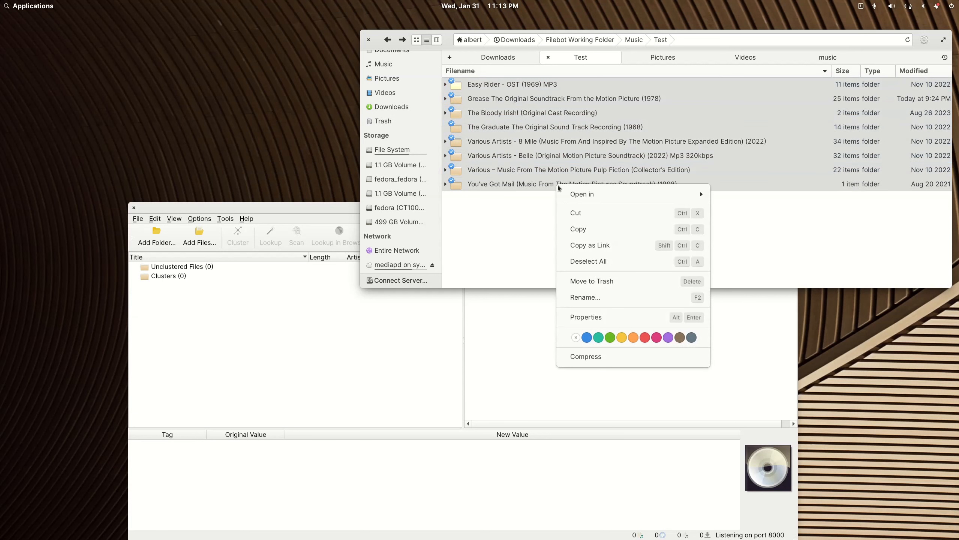
click(570, 229)
Step: Paste the copied album folders into the music-test folder on the network share and move the copy progress window clear of the file manager
click(825, 57)
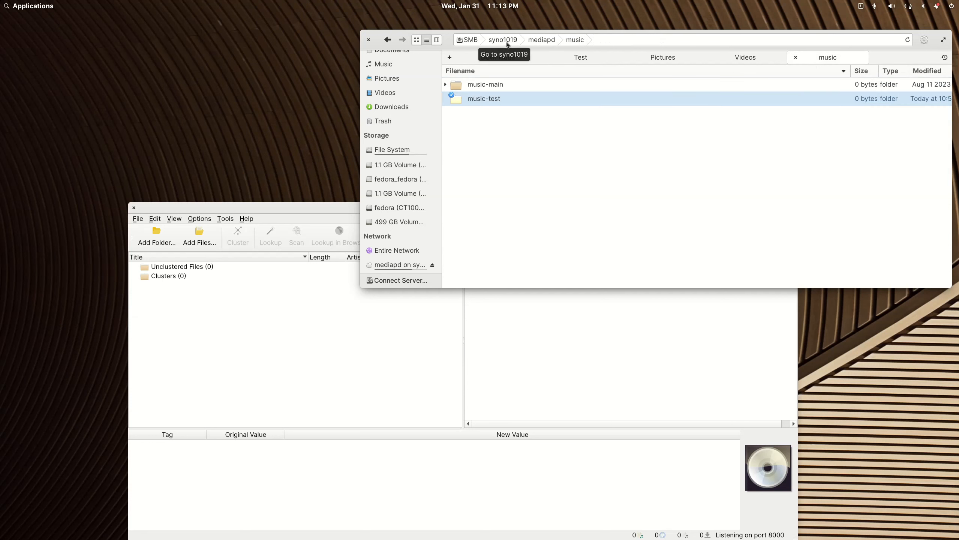
click(488, 99)
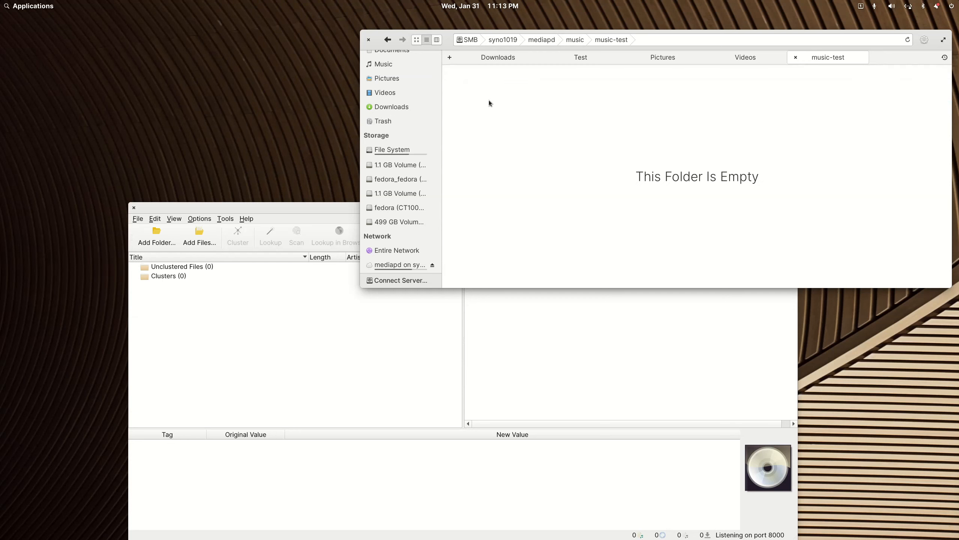
right_click(489, 100)
click(510, 131)
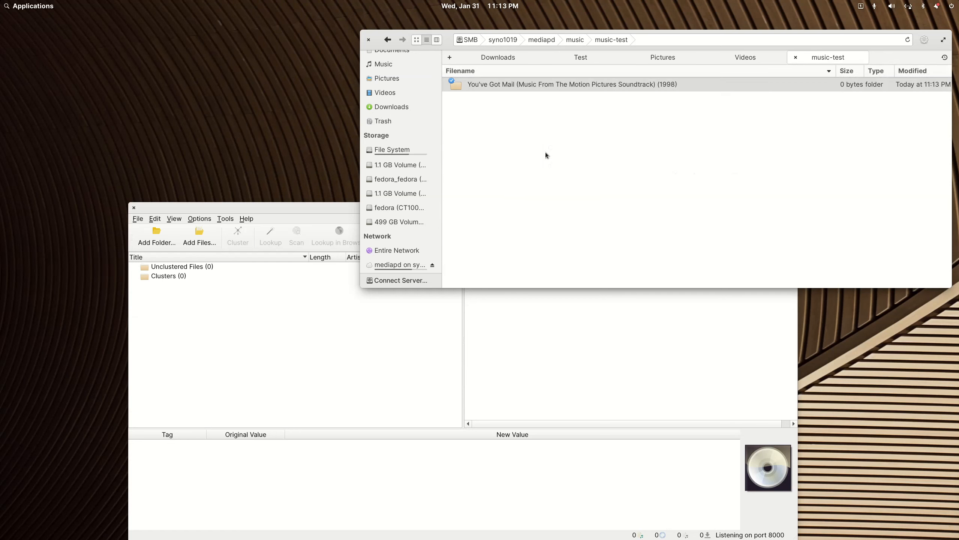
drag(687, 139, 240, 92)
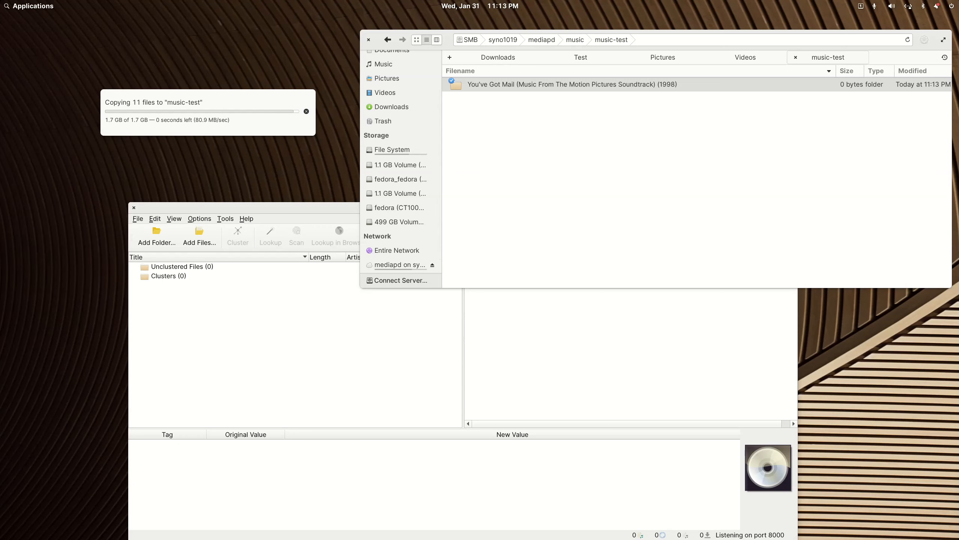
Step: Switch to the Plex library management page and start a new Music library named "Music - Soundtracks"
drag(956, 125, 170, 15)
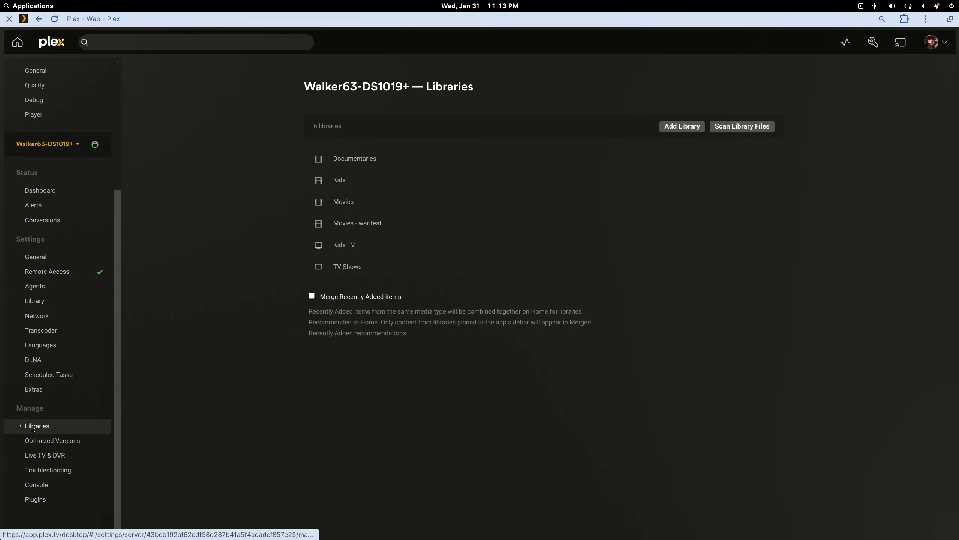
click(691, 129)
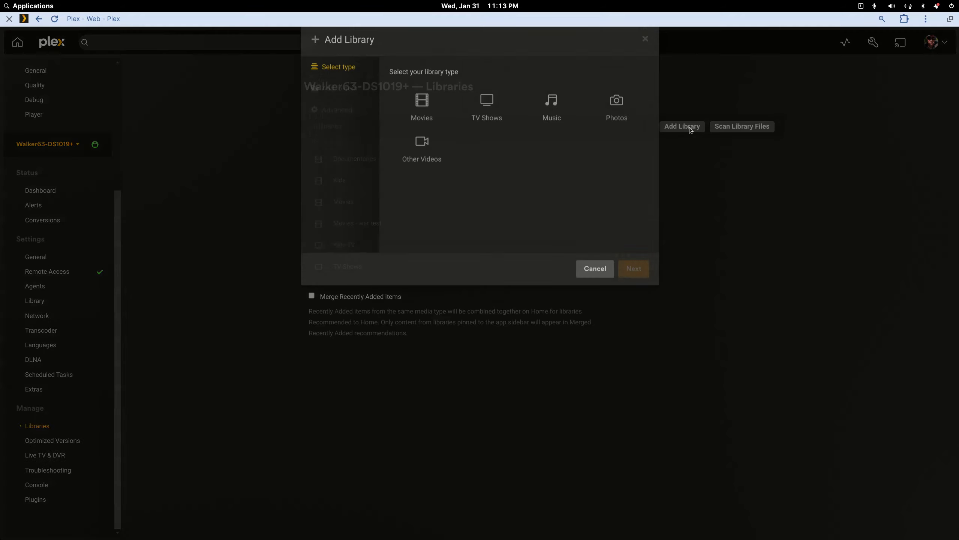
click(559, 145)
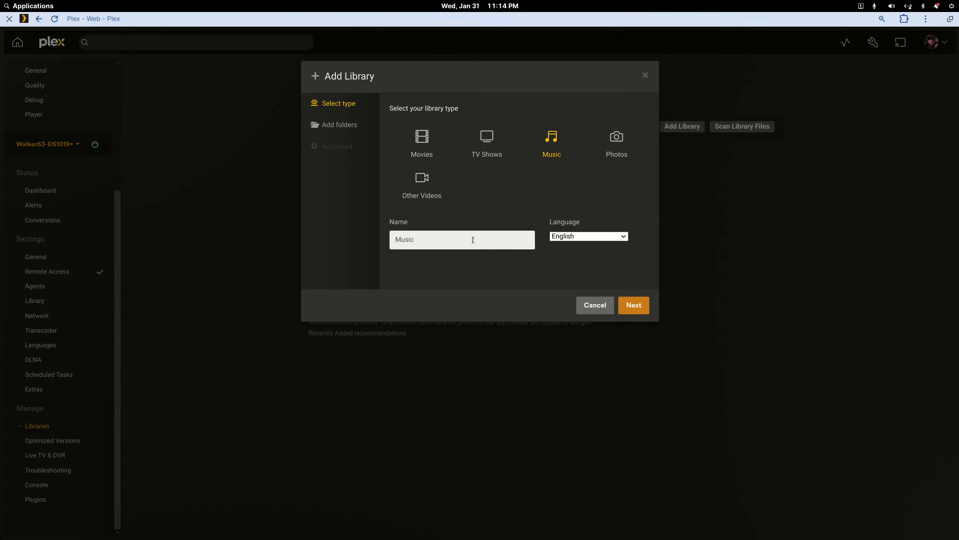
text(T)
key(BackSpace)
key(BackSpace)
text(Soundtracks)
click(621, 304)
Step: Add the media folder /myplexmedia/music/music-test to the new library and create the library
click(526, 133)
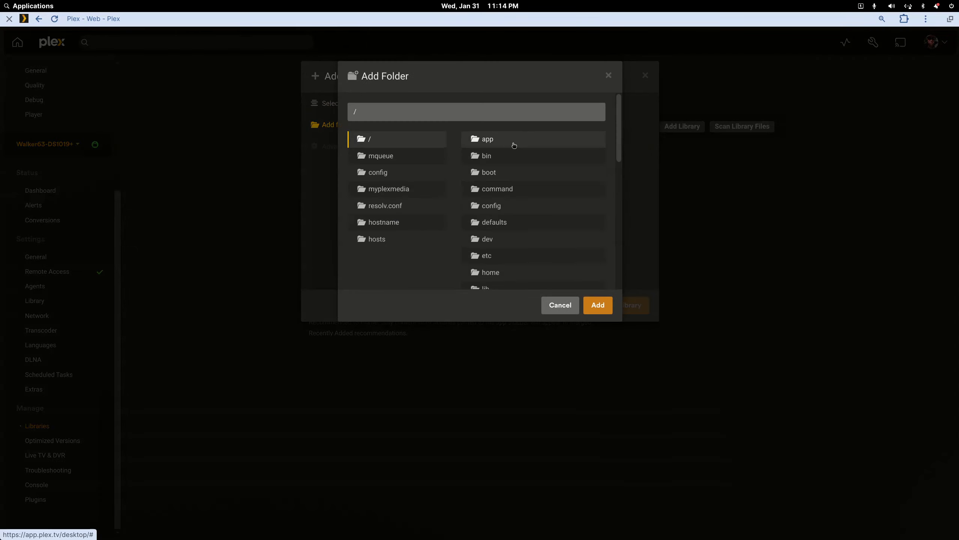
click(377, 188)
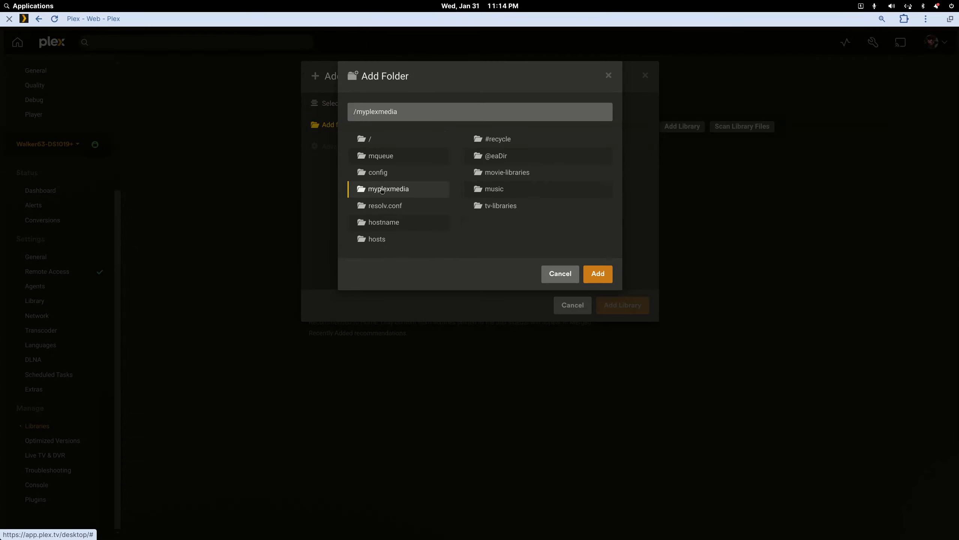
click(498, 192)
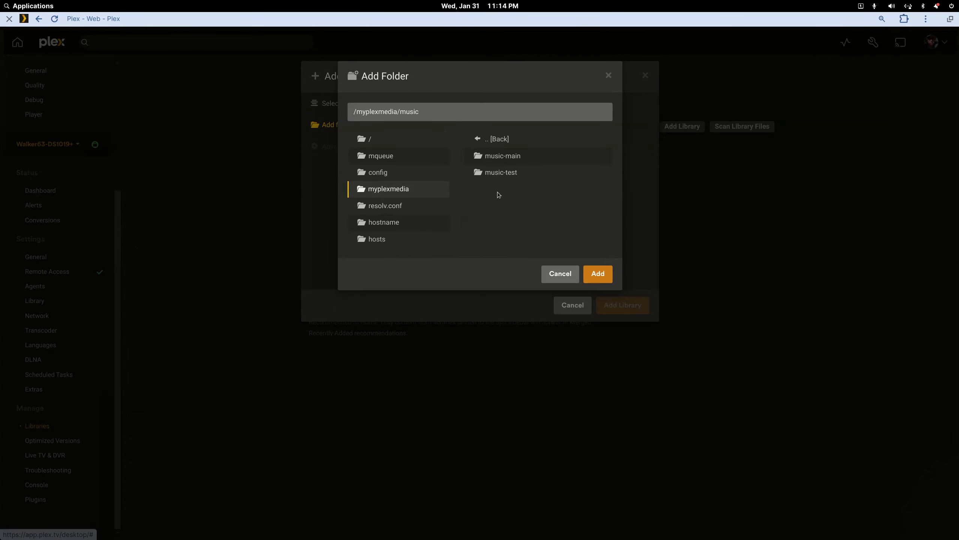
click(505, 173)
click(594, 307)
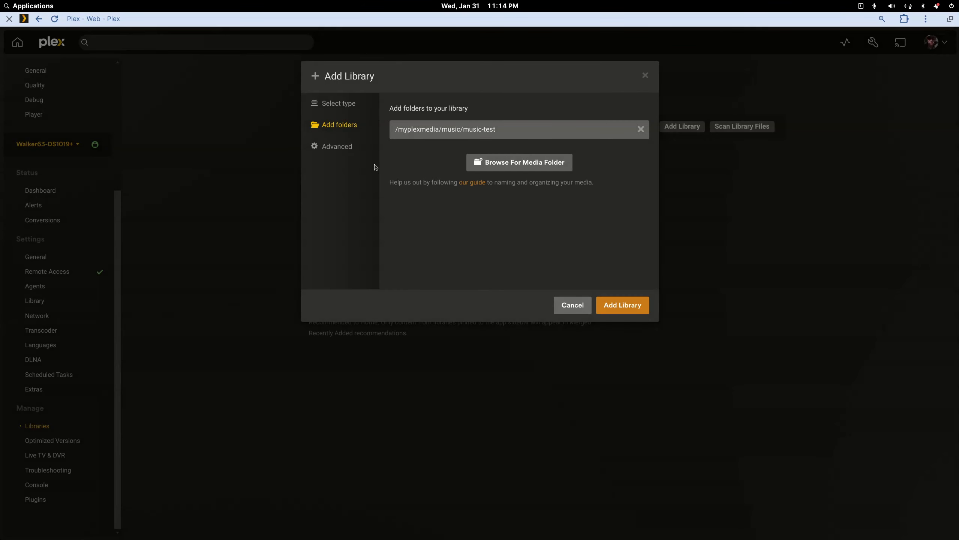
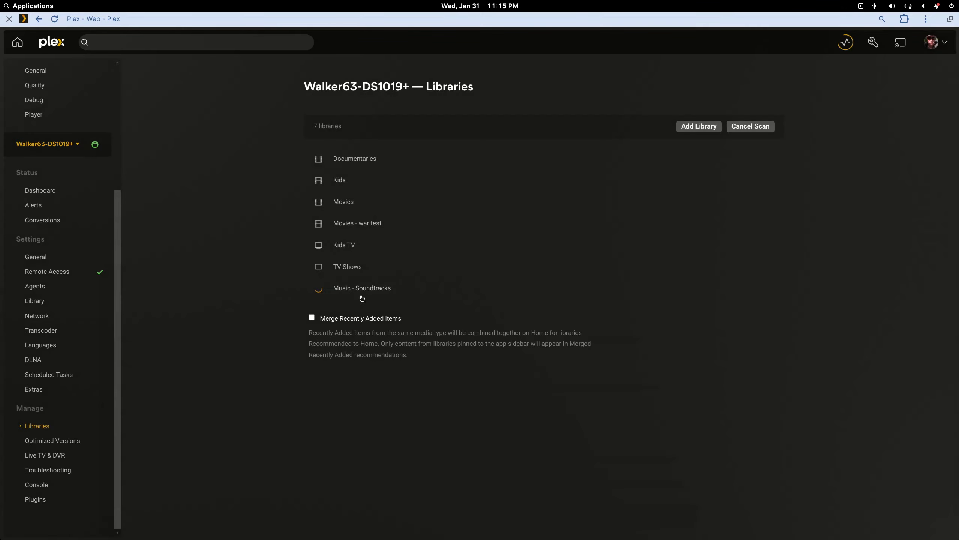
Step: Open the Music - Soundtracks library and follow its scan activity while the albums are added
click(362, 290)
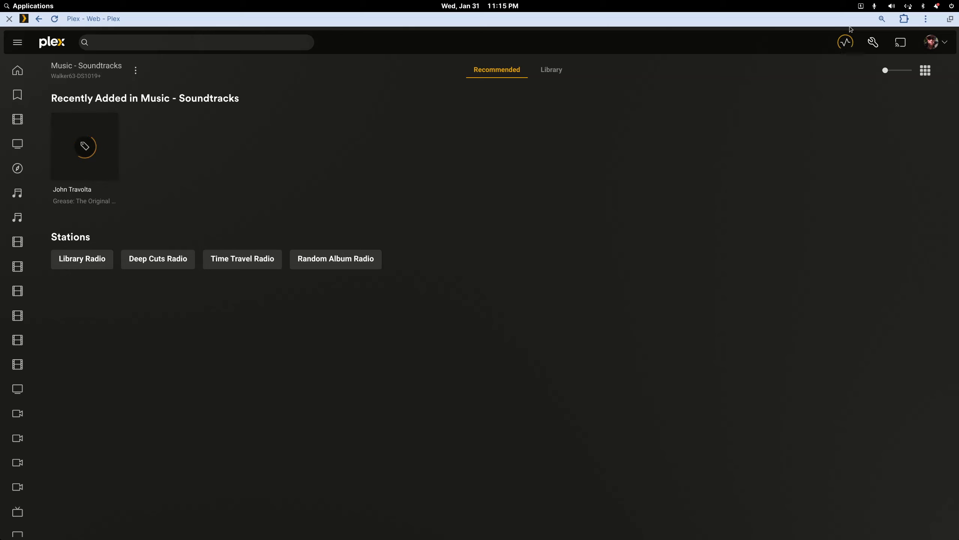
click(846, 42)
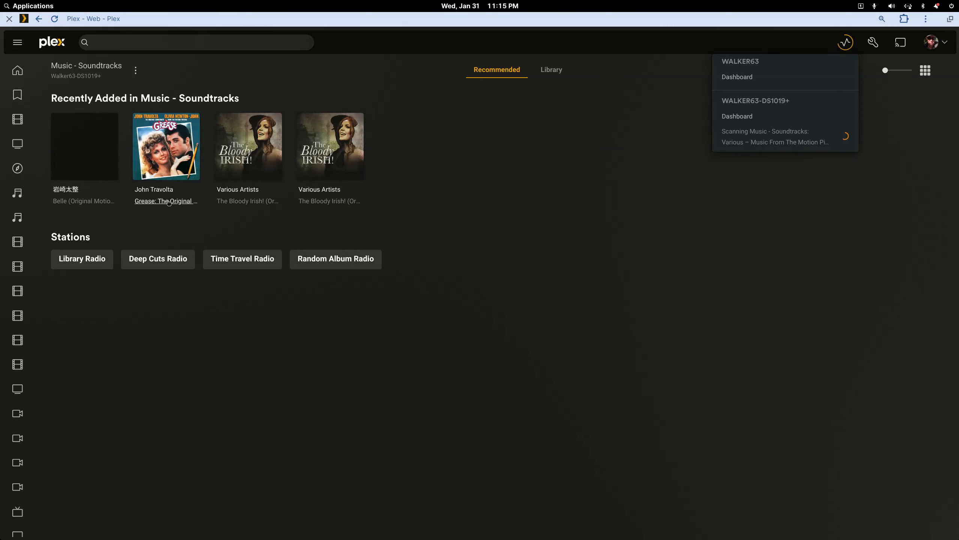
mouse_move(169, 167)
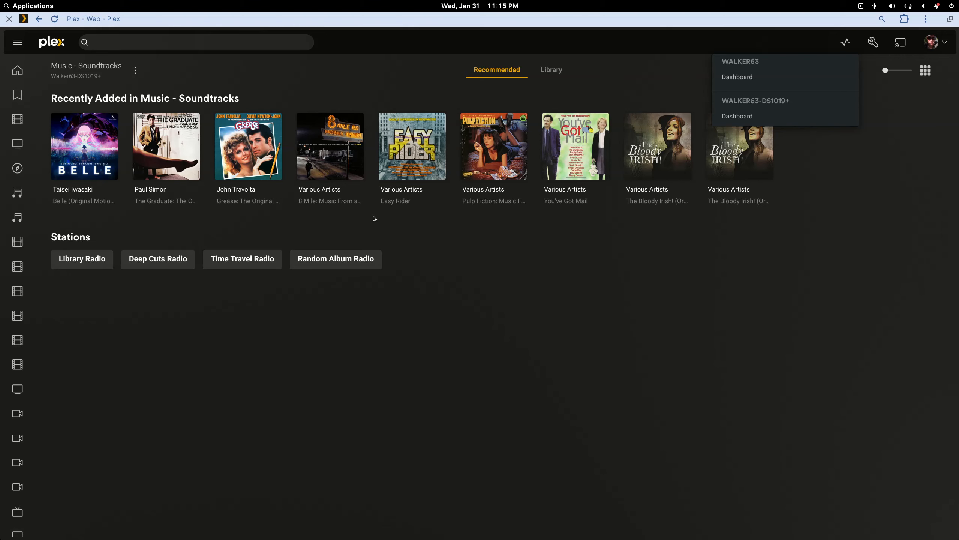
click(225, 224)
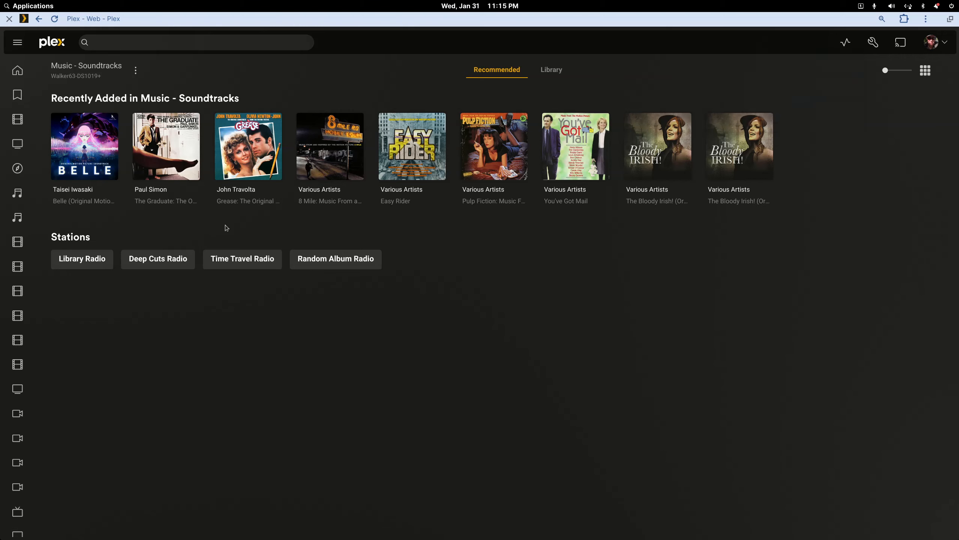
Step: Inspect the artist in the 8 Mile album's edit details and close them without saving
click(305, 173)
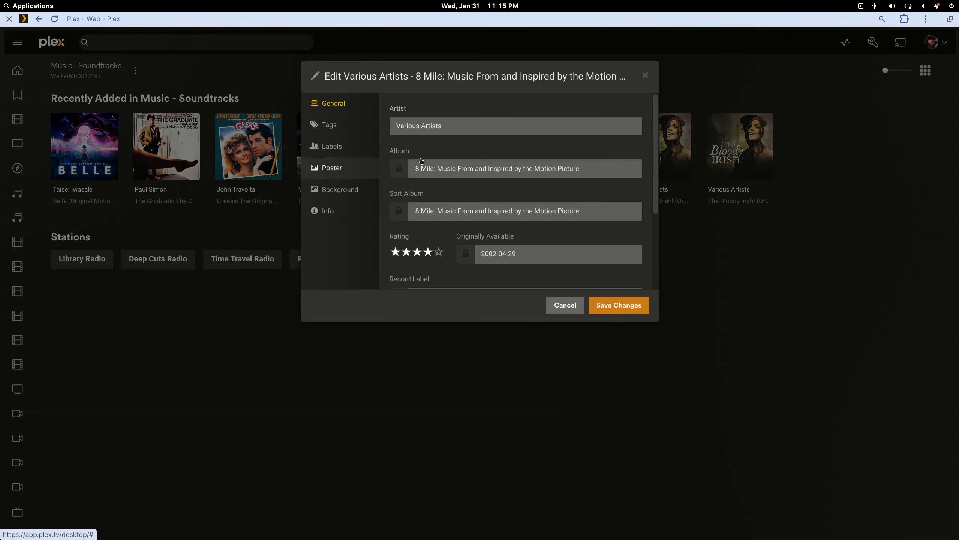
drag(455, 125, 373, 116)
key(ctrl+c)
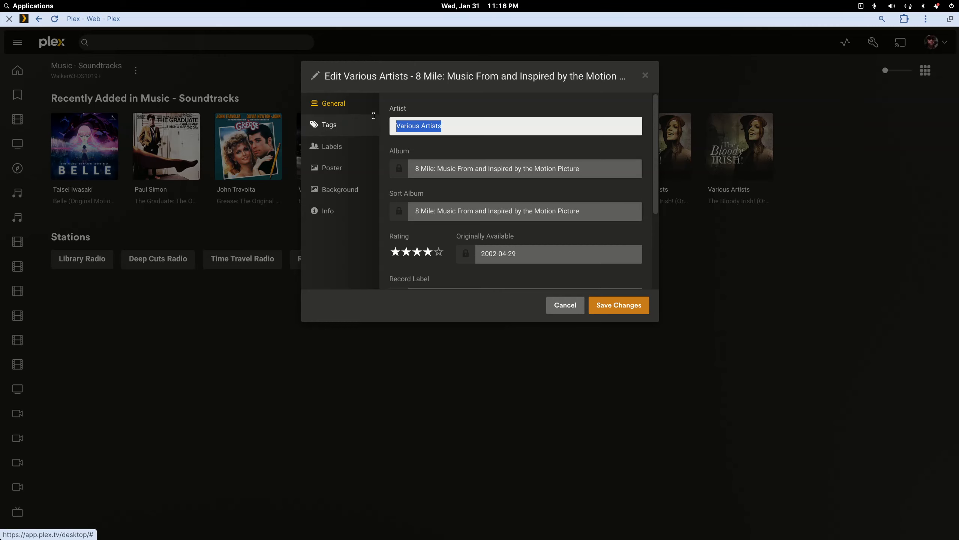
click(557, 305)
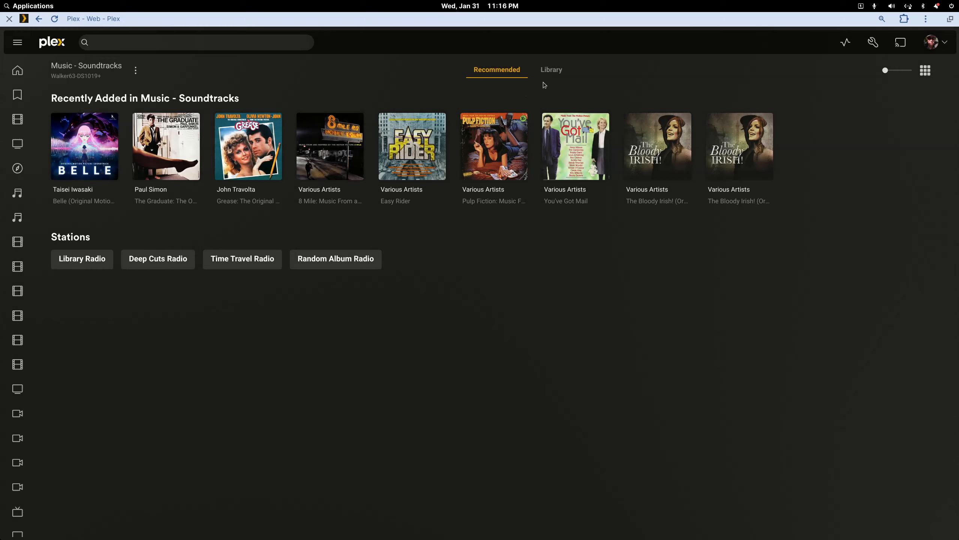
Step: View the soundtrack library by artist, look through the Various Artists albums and return to the artist overview
click(551, 70)
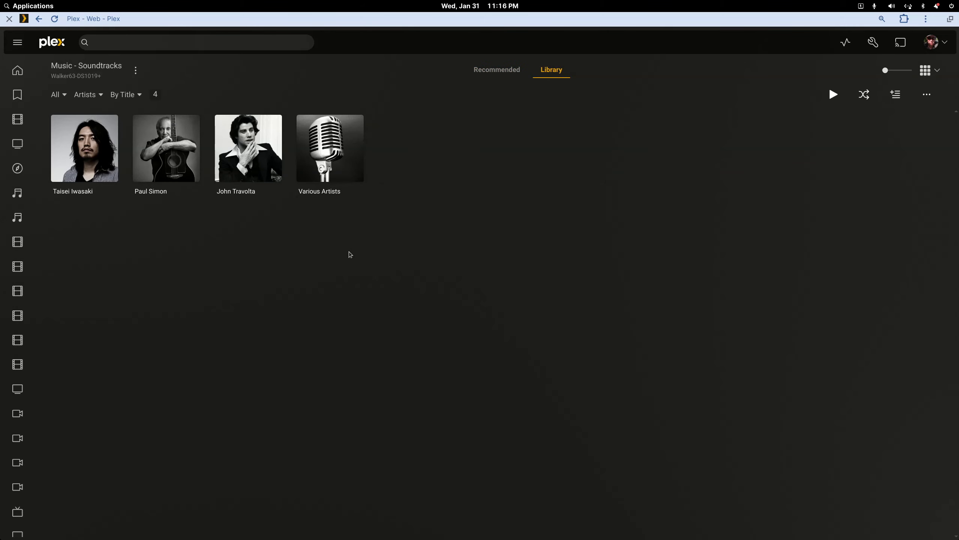
click(342, 167)
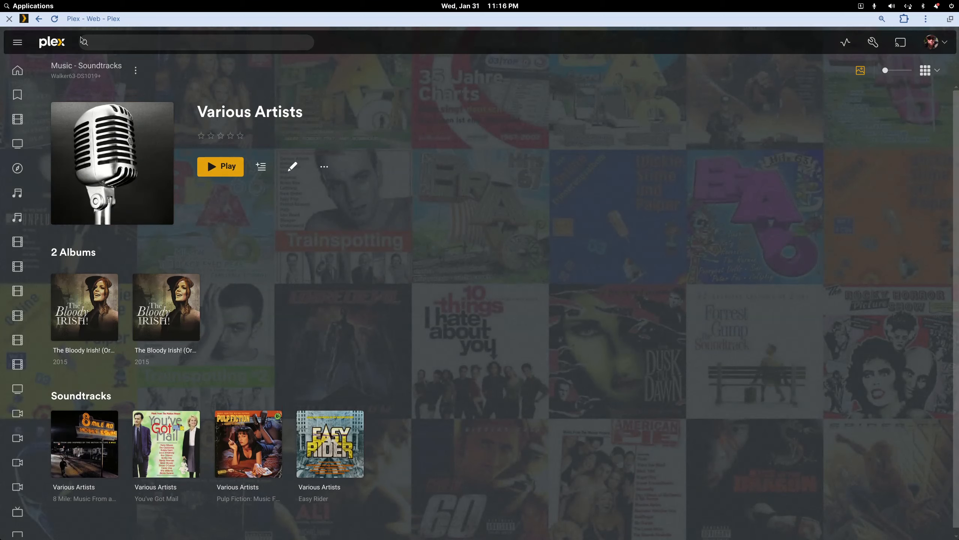
click(41, 20)
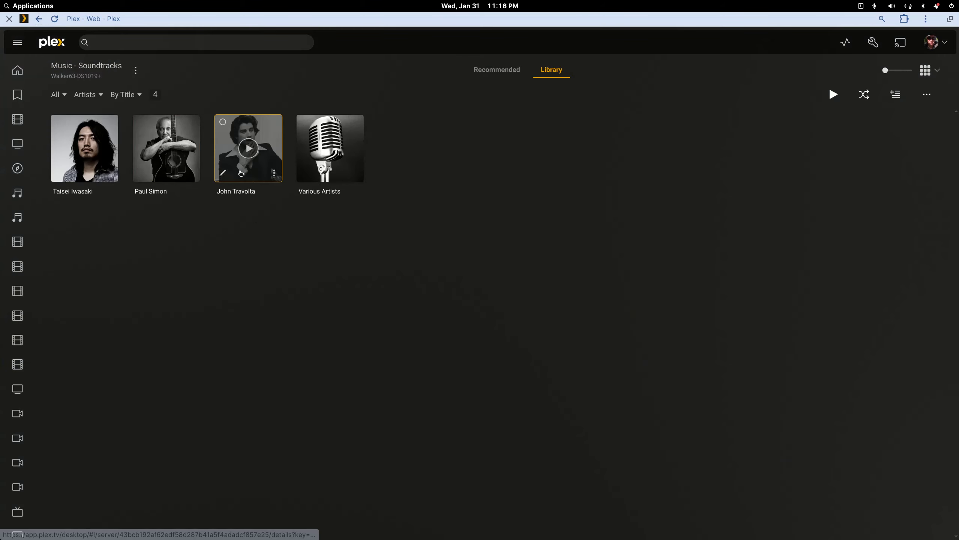
Step: Change the artist of the album "Grease: The Original Soundtrack From the Motion Picture" to Various Artists and save the change
click(242, 172)
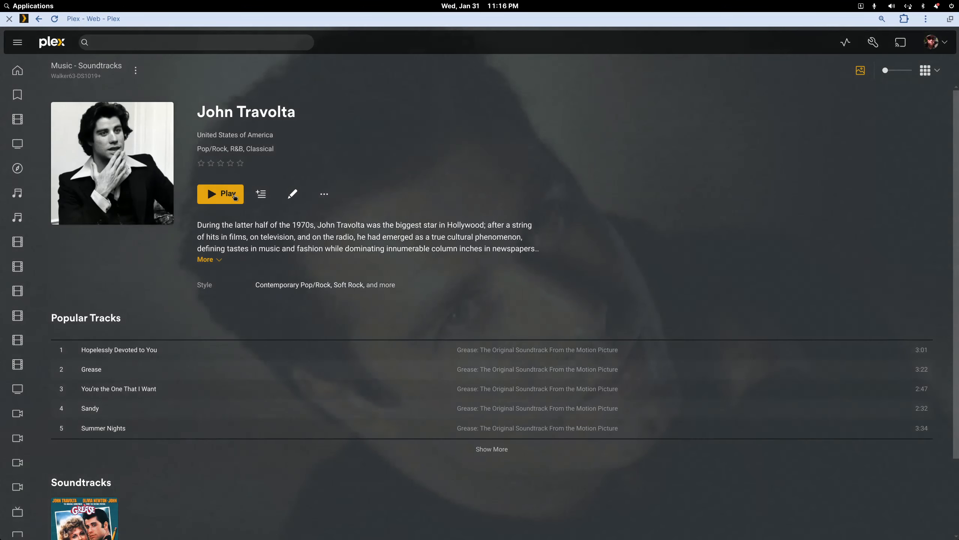
scroll(242, 173, down, 2)
click(59, 462)
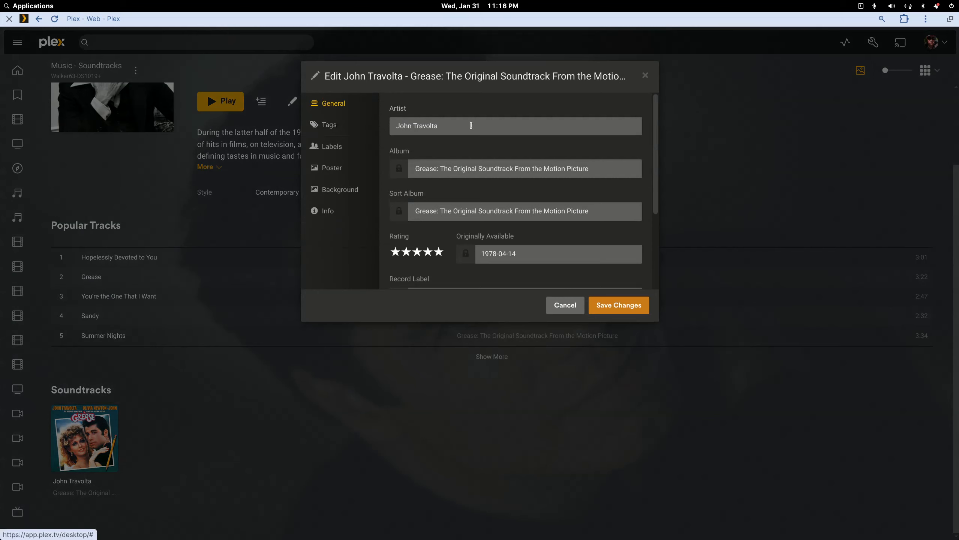
click(471, 126)
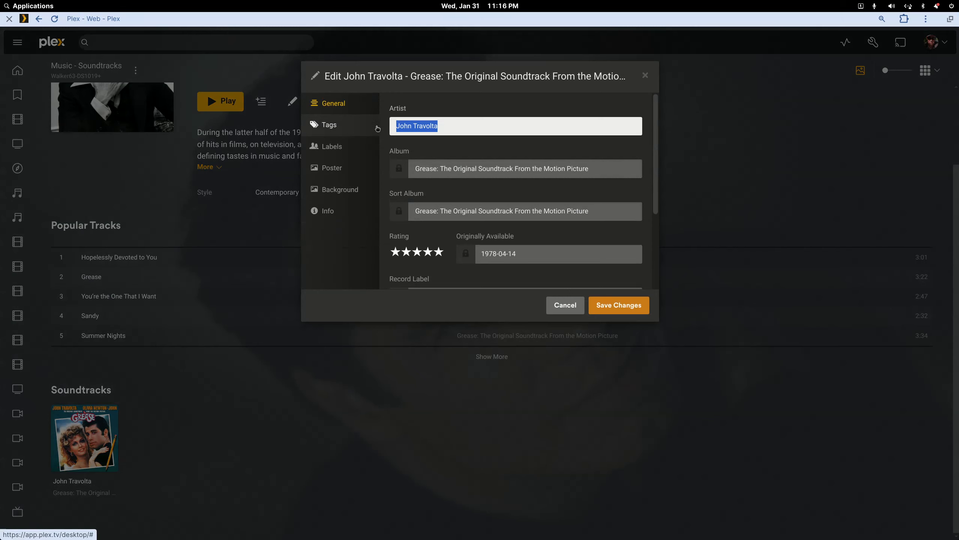
key(ctrl+v)
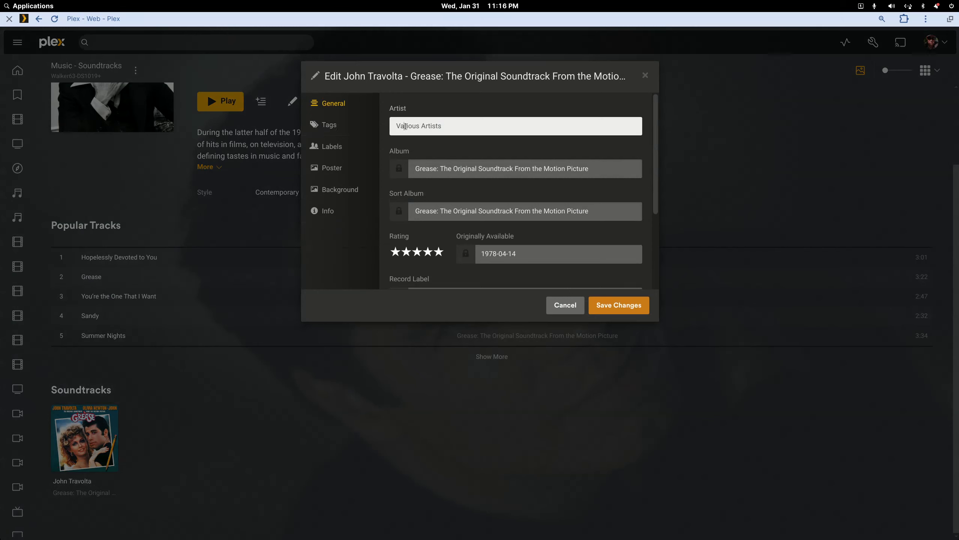
click(609, 305)
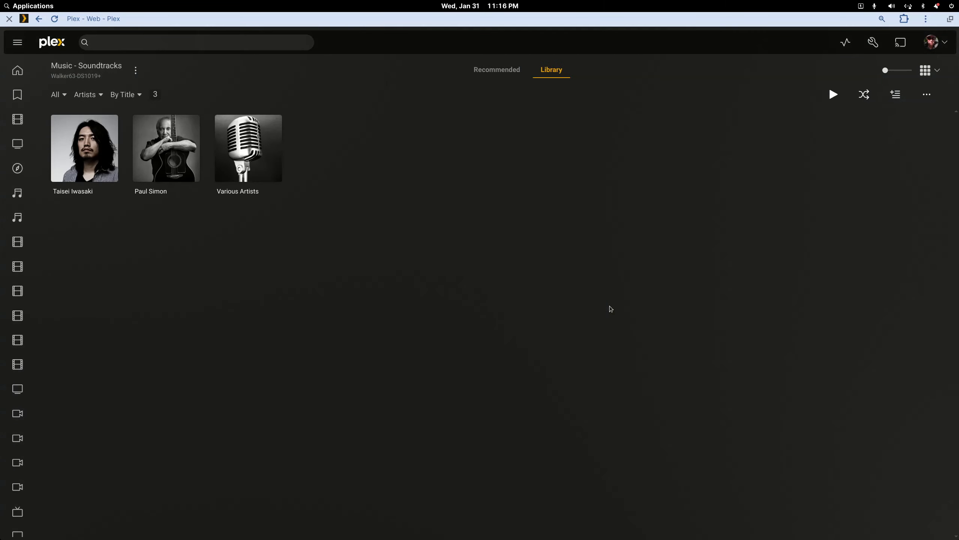
Step: Look for the Grease soundtrack on the Various Artists page and among the recently added albums, and view its album page
click(269, 176)
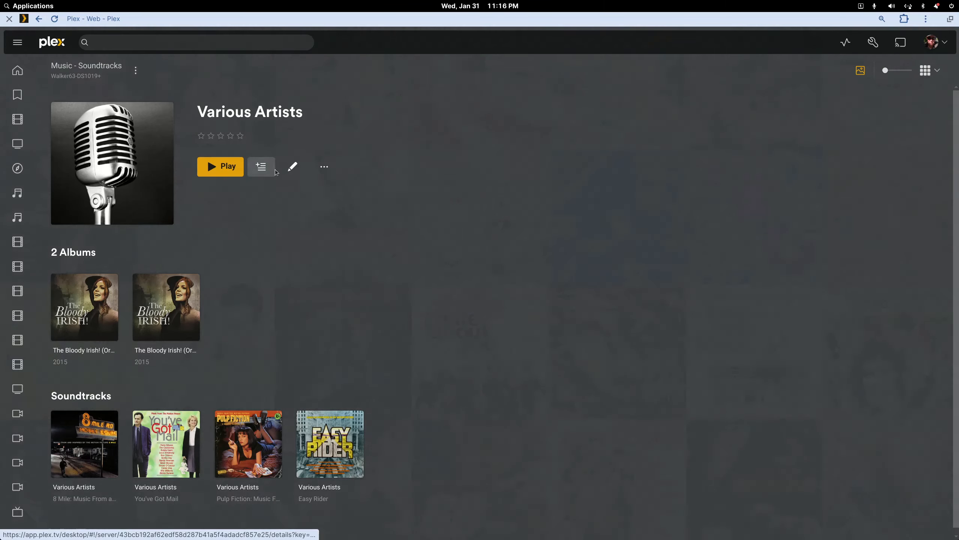
scroll(341, 318, down, 1)
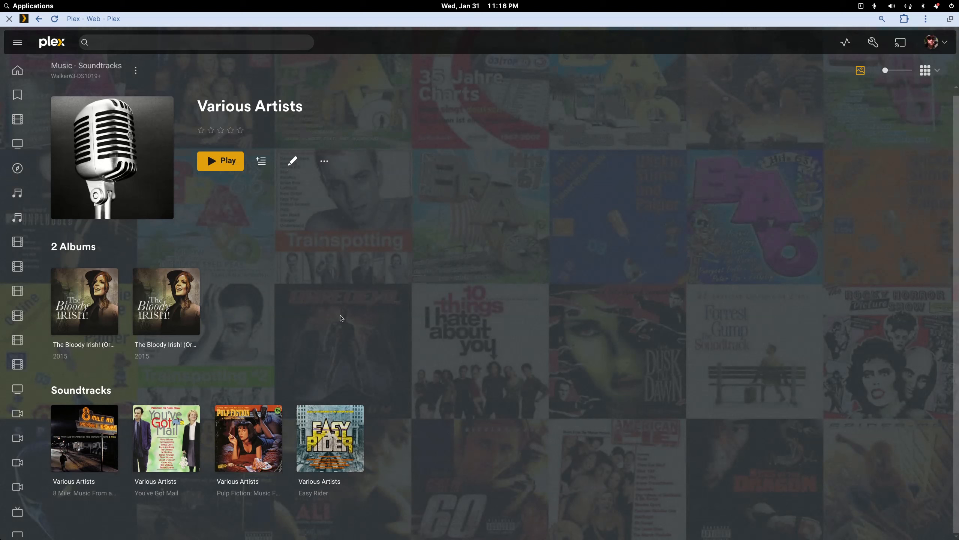
scroll(400, 323, up, 1)
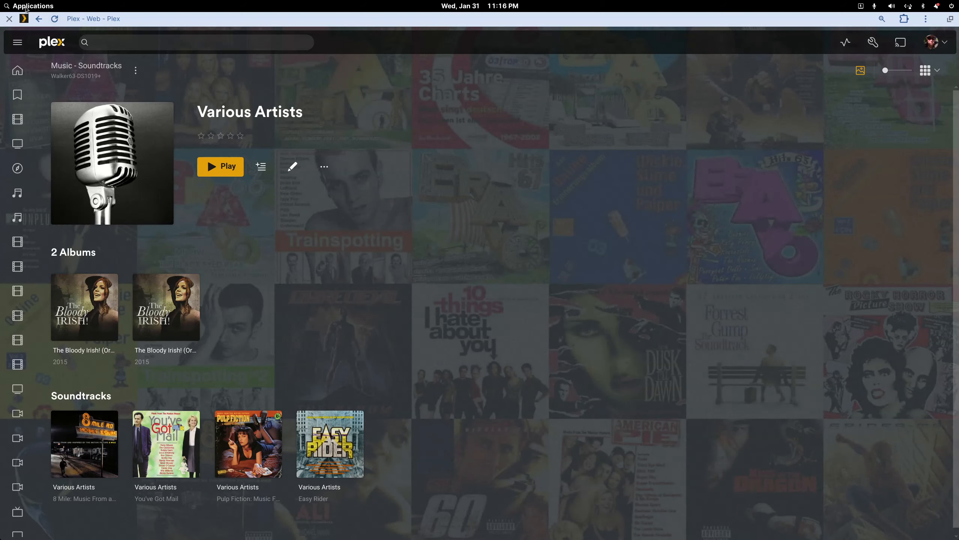
click(38, 19)
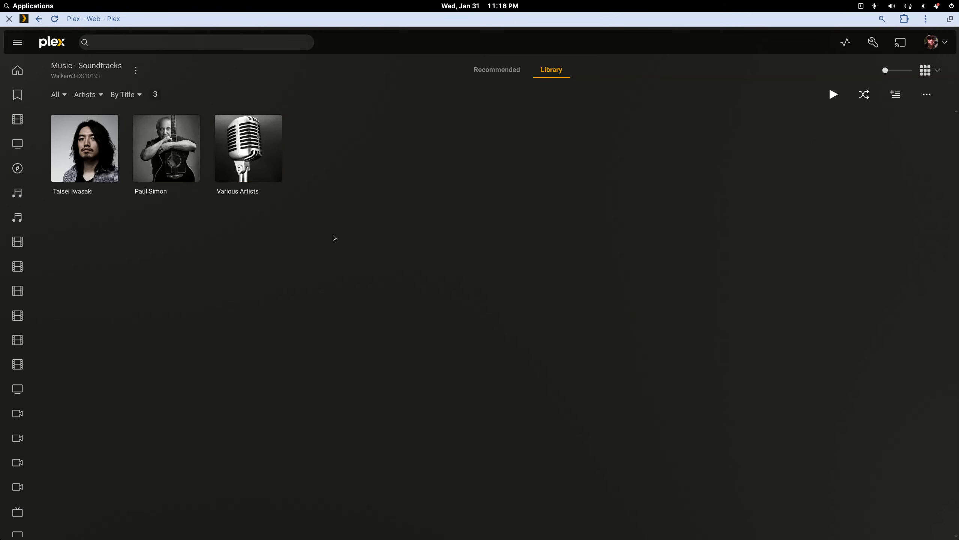
click(246, 183)
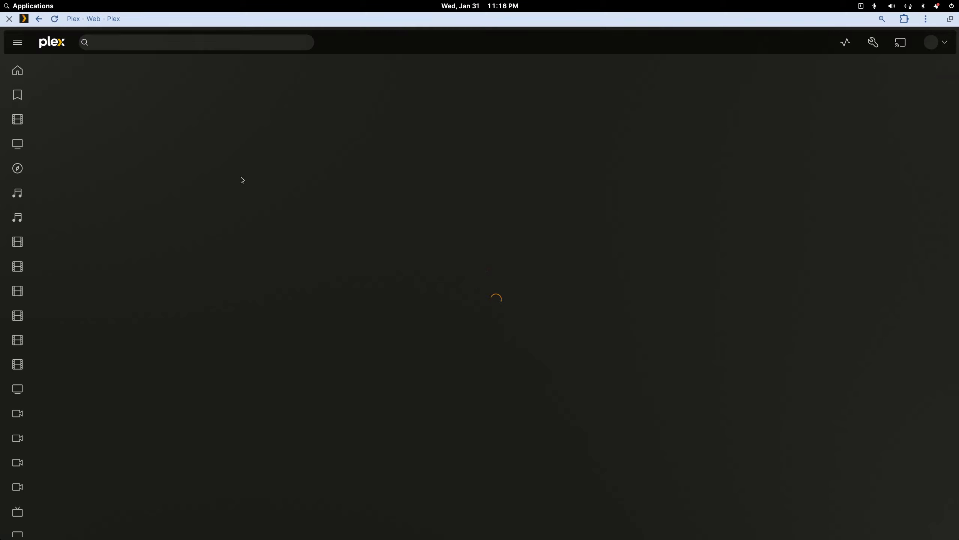
click(483, 77)
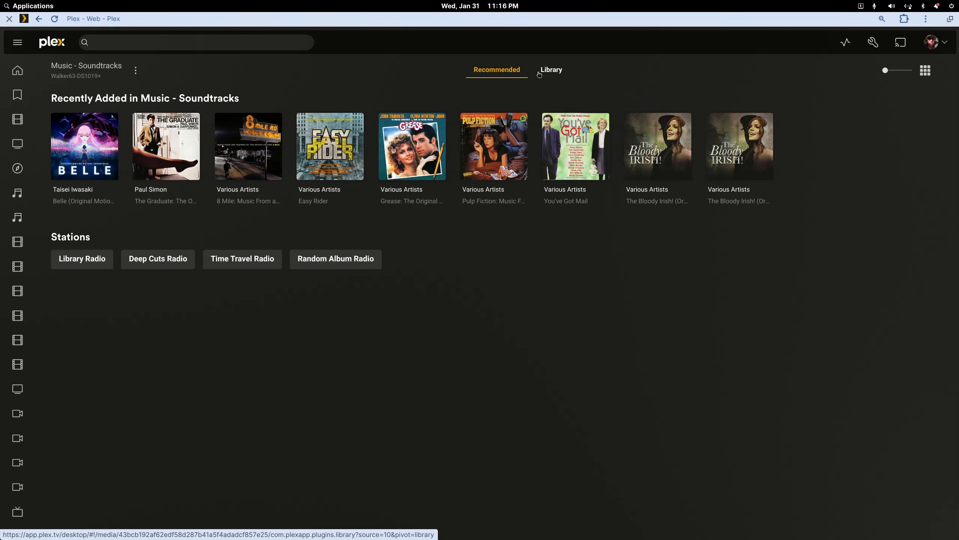
click(434, 151)
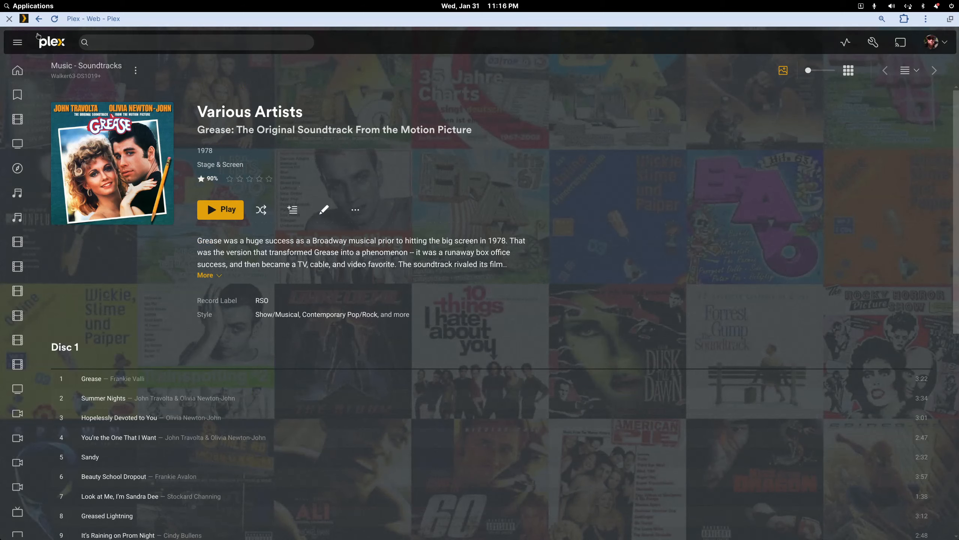
click(39, 18)
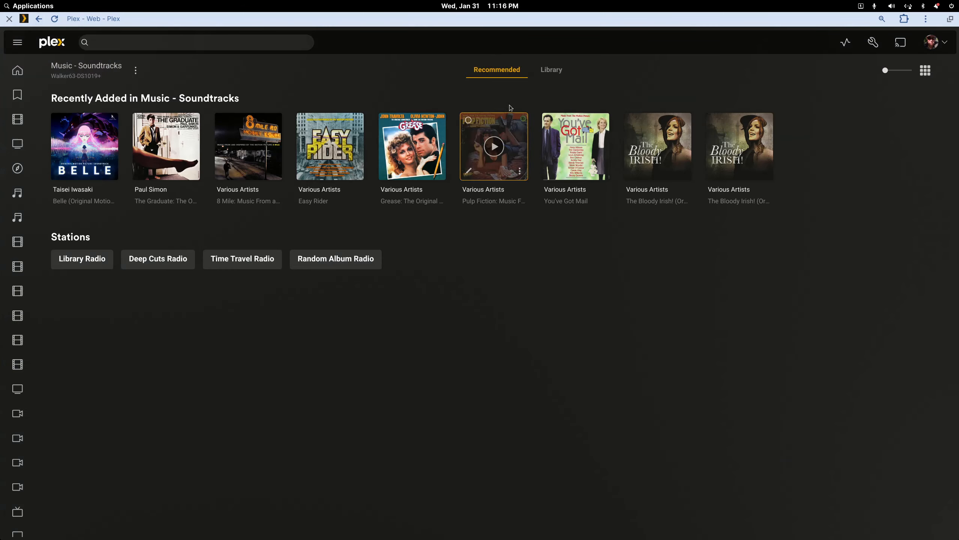
Step: Check the Various Artists page in the library for the Grease soundtrack, view the album and return to the artist overview
click(551, 69)
click(248, 148)
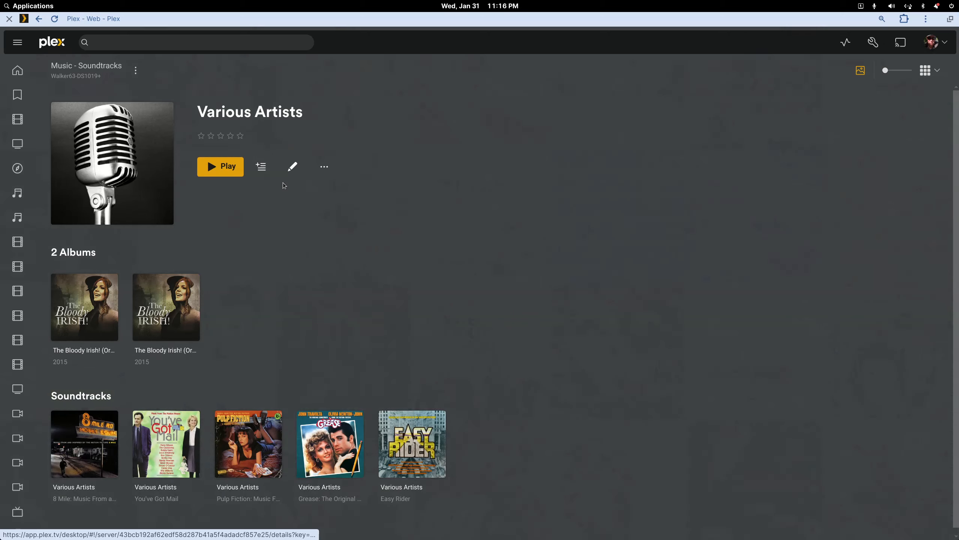
scroll(362, 293, down, 1)
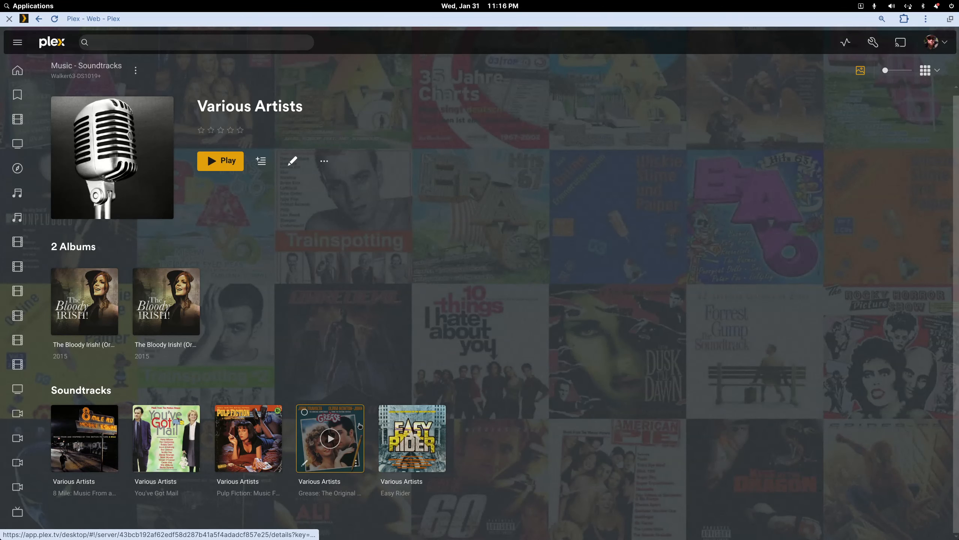
click(359, 426)
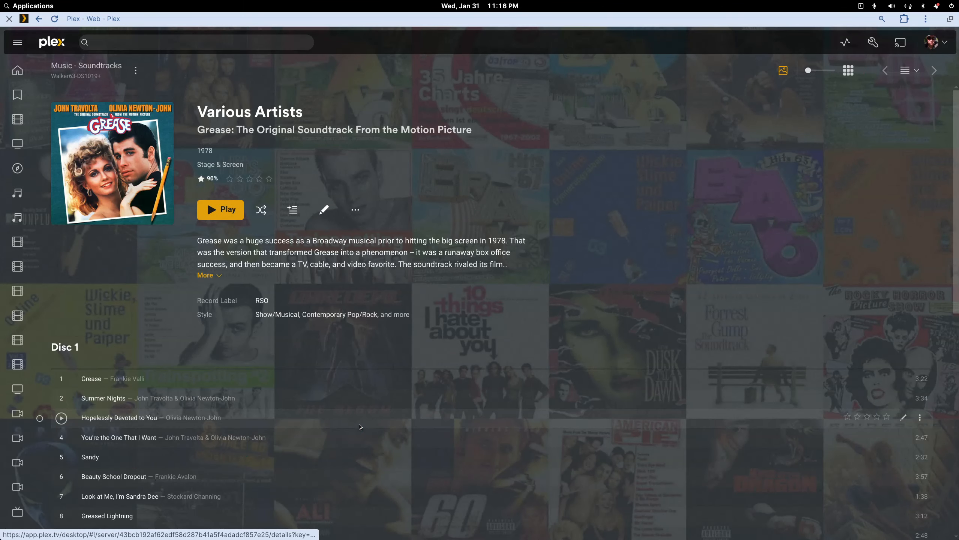
click(37, 20)
click(37, 20)
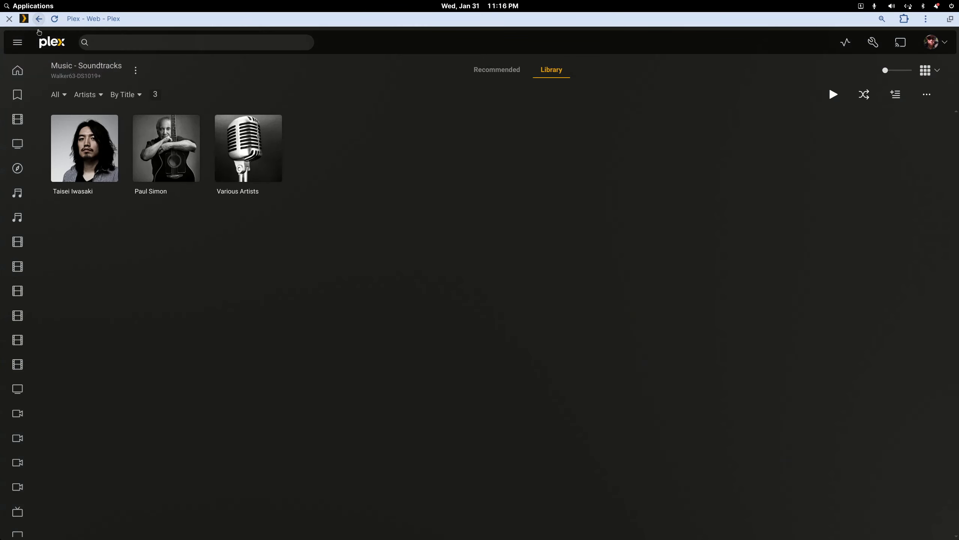
Step: Change the artist of the album "The Graduate: The Original Sound Track Recording" to Various Artists and save the change
click(197, 162)
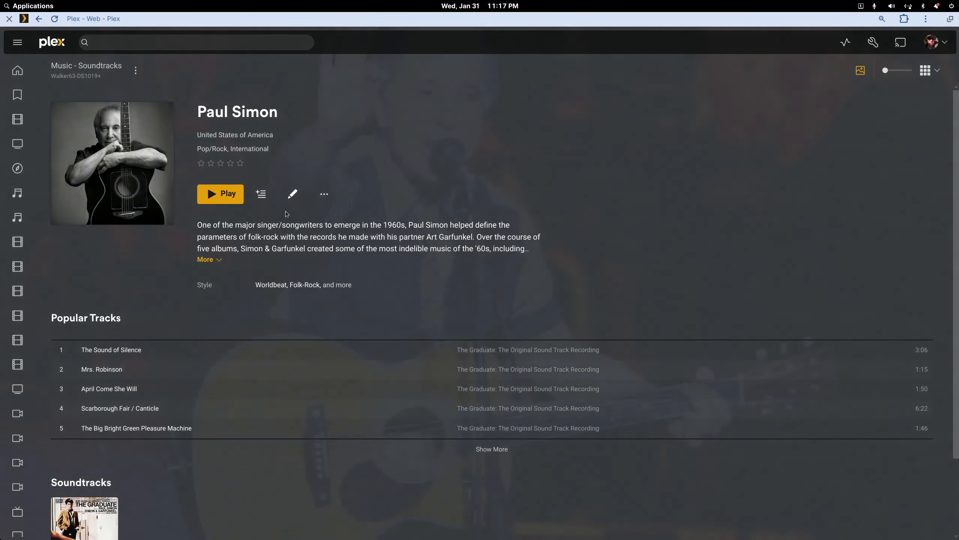
click(293, 195)
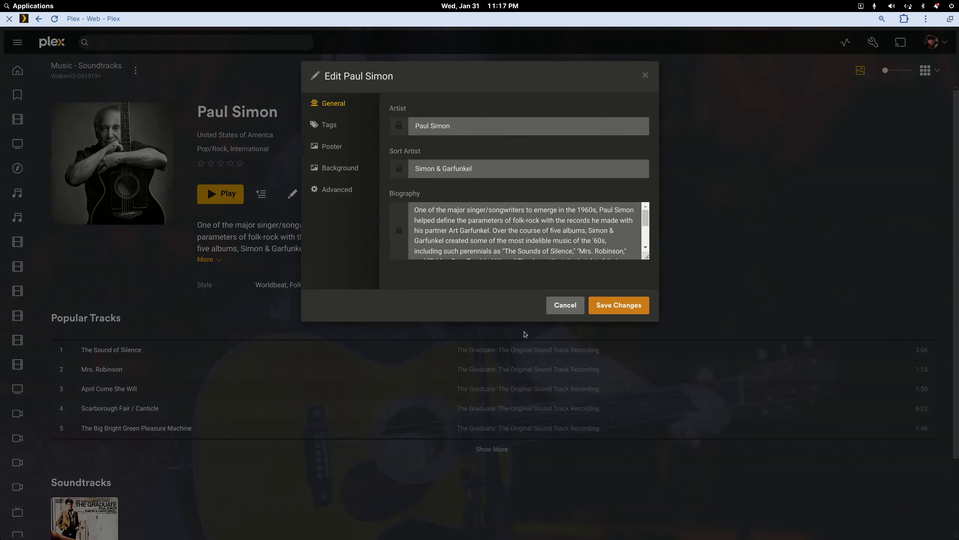
click(564, 305)
scroll(299, 359, down, 2)
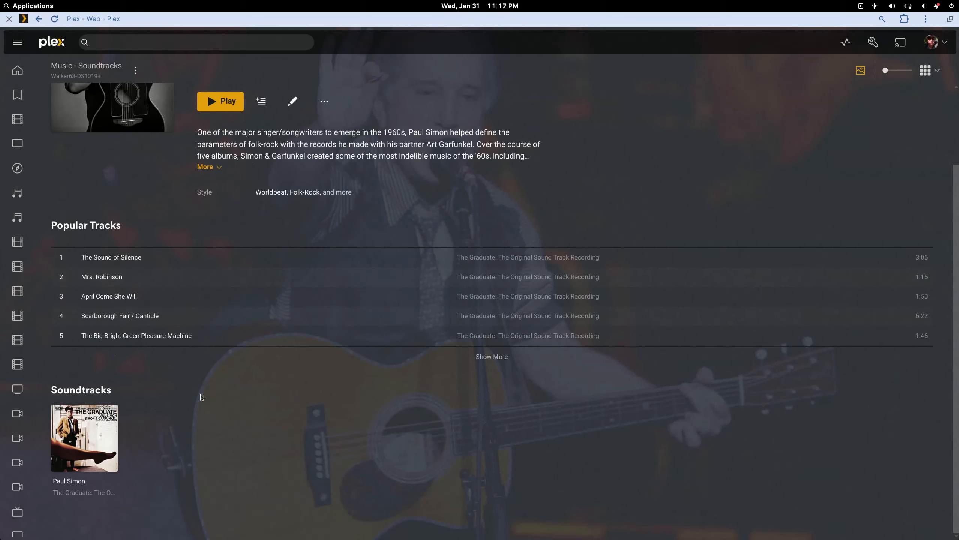
click(103, 441)
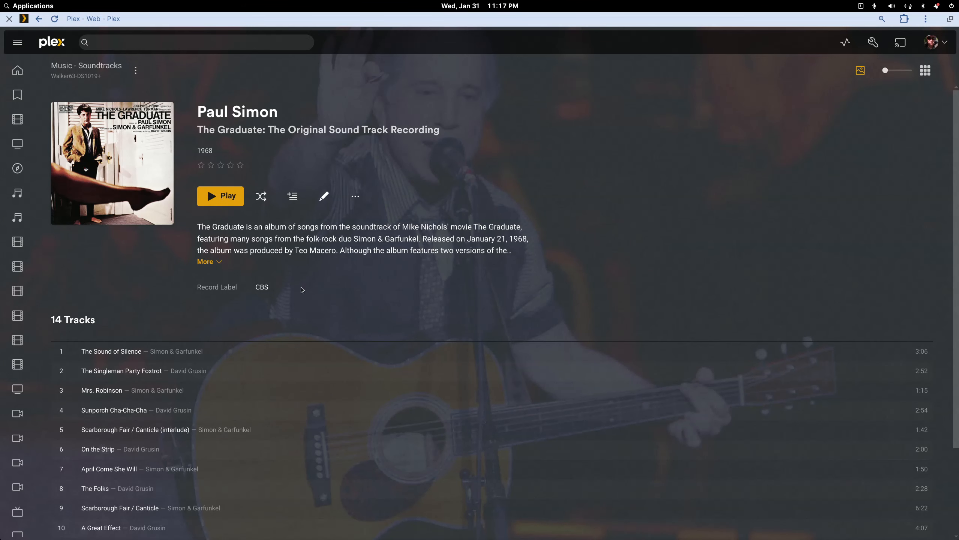
click(324, 195)
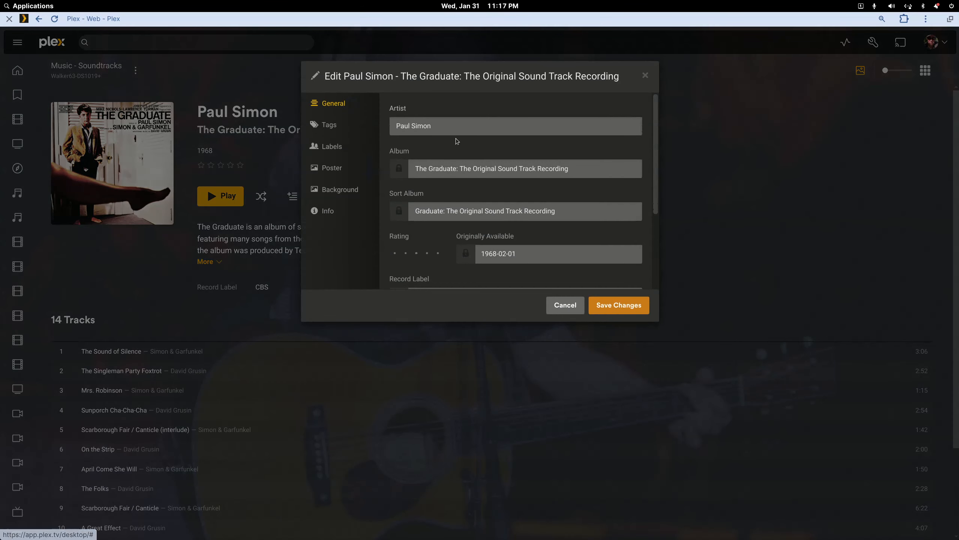
text(Various Artists)
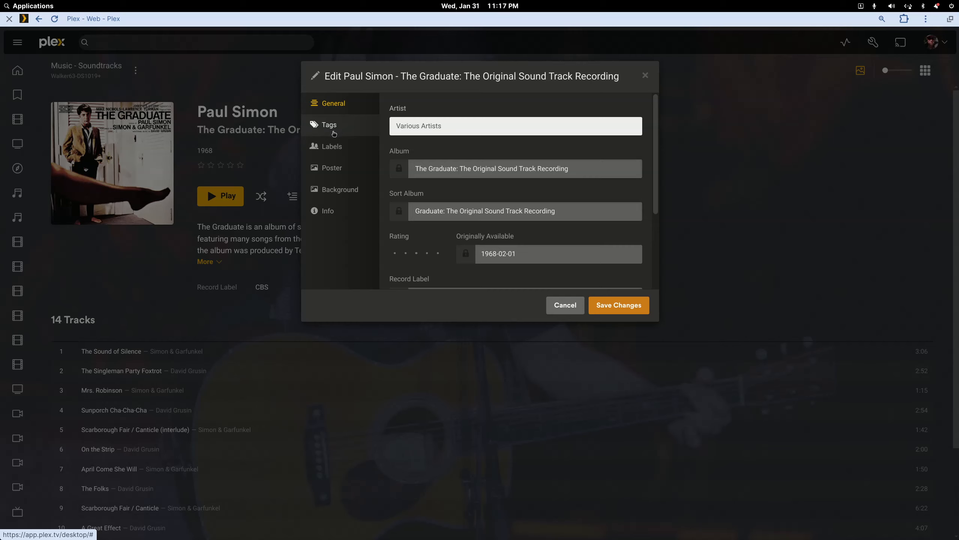
click(619, 312)
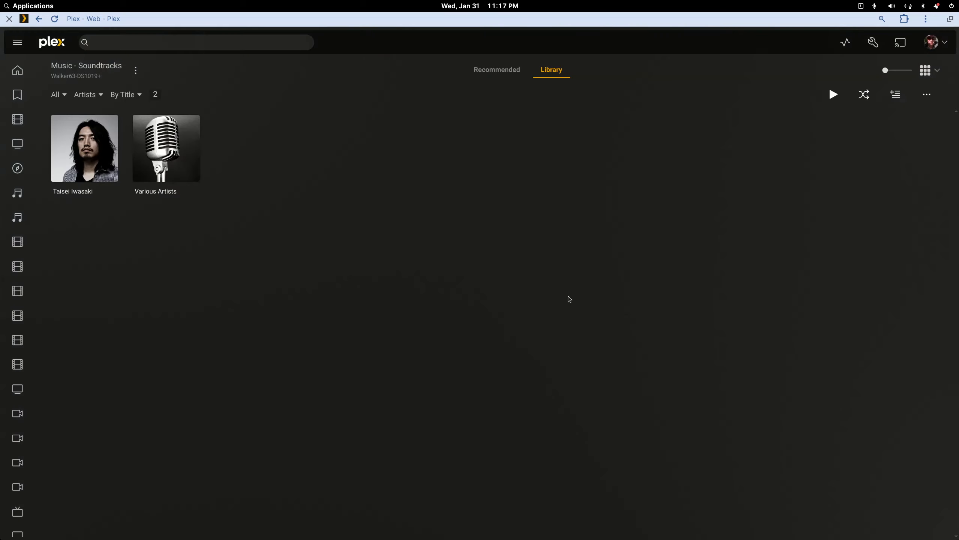
Step: Change the artist of the album "Belle (Original Motion Picture Soundtrack) (English Edition)" to Various Artists and save the change
click(106, 158)
click(73, 464)
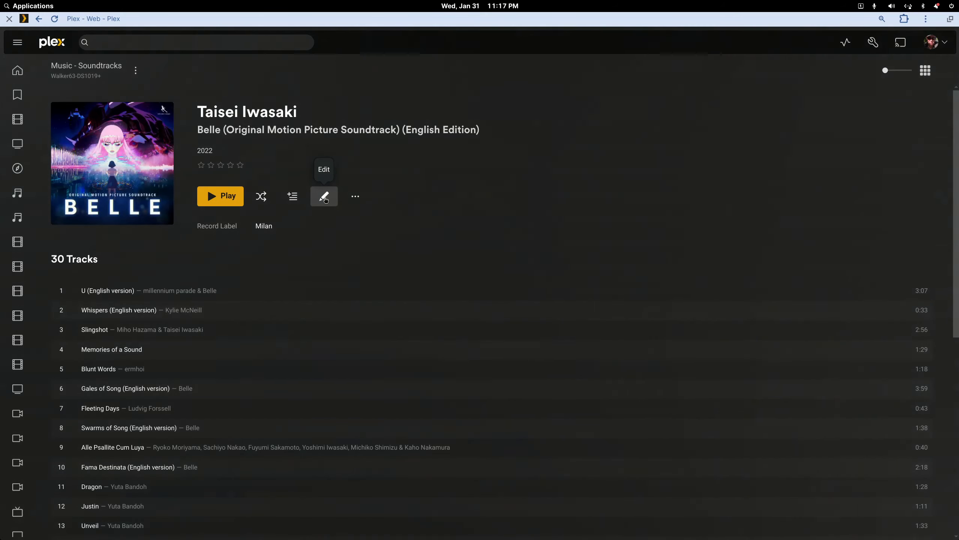
click(325, 200)
drag(439, 127, 355, 128)
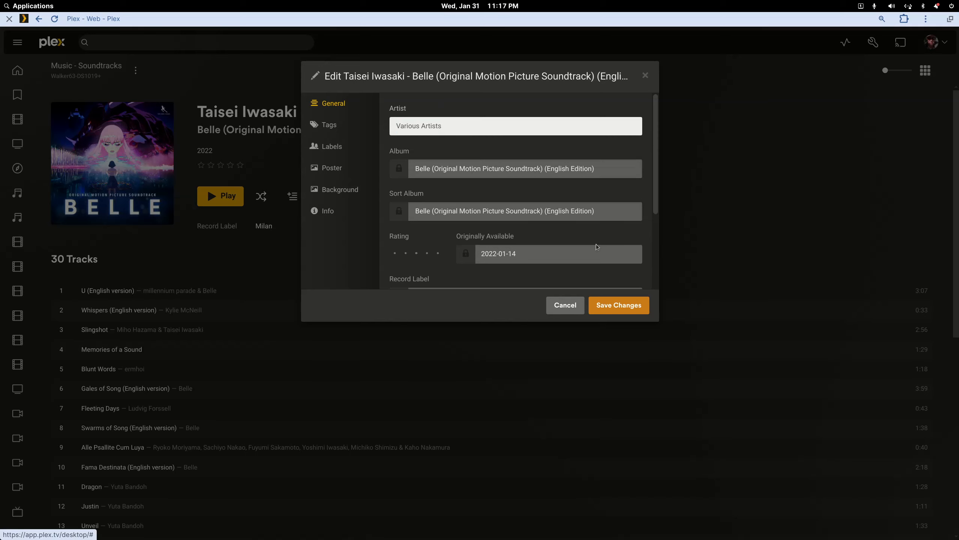
click(607, 308)
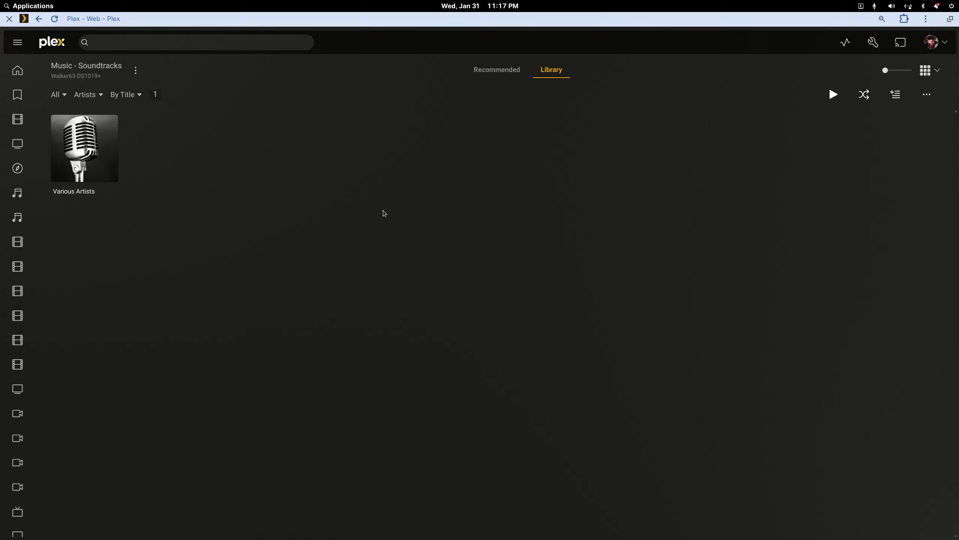
Step: Reload the Various Artists page to review its soundtrack albums, view the Grease album and return to the artist page
click(103, 134)
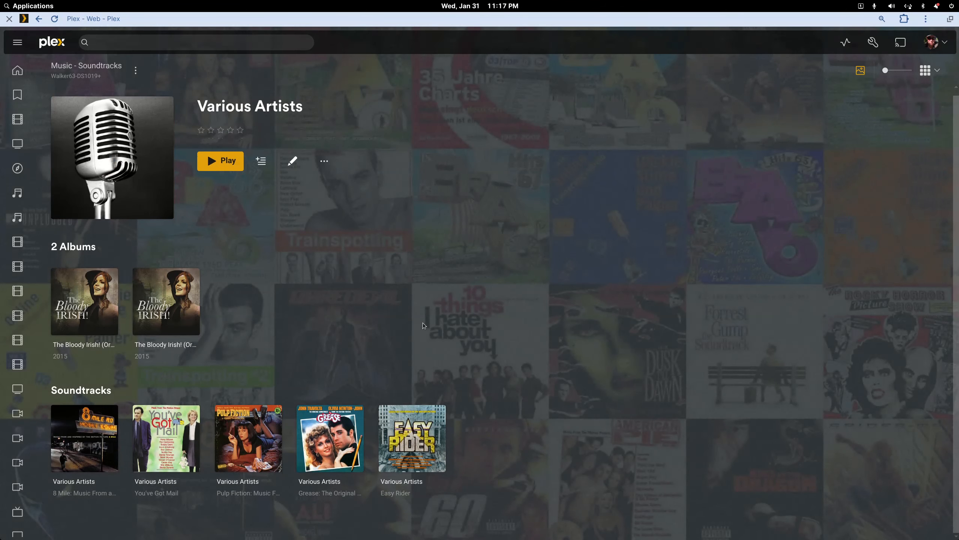
key(ctrl+r)
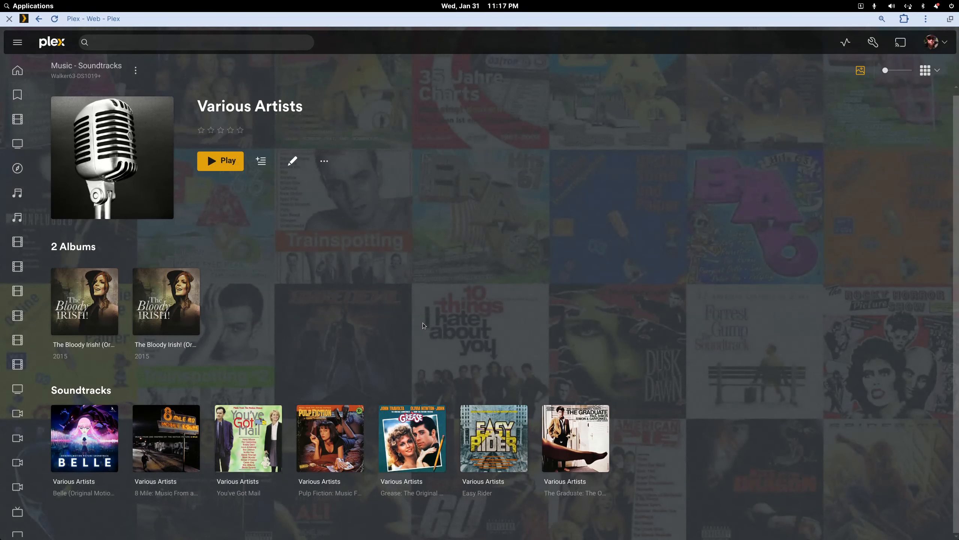
click(444, 431)
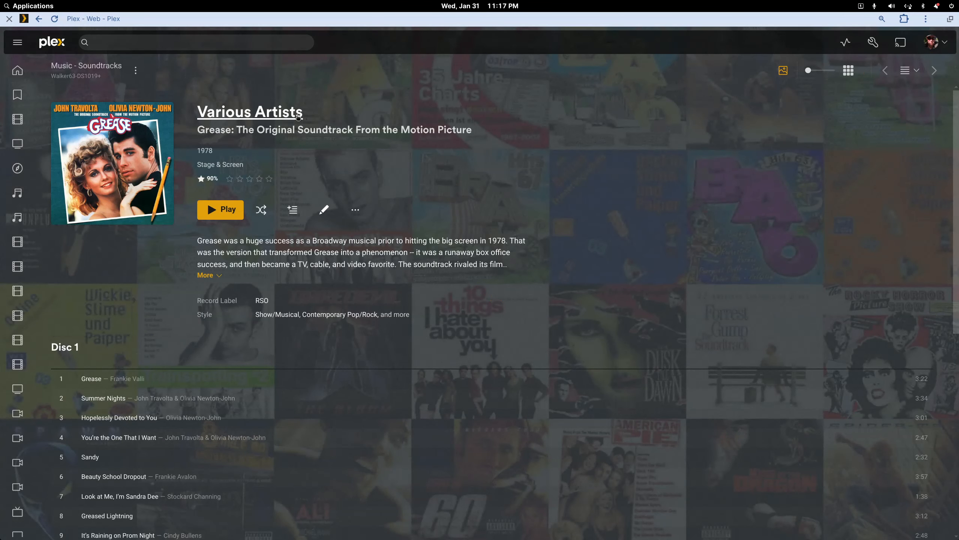
click(282, 118)
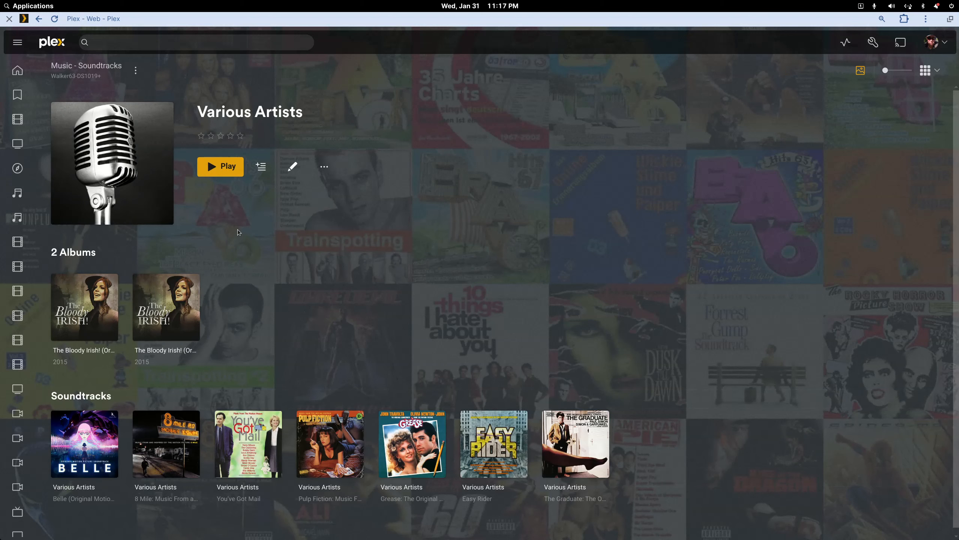
Step: Inspect the artist in the Grease album's edit details, close them without saving and return to the soundtrack library overview
click(424, 431)
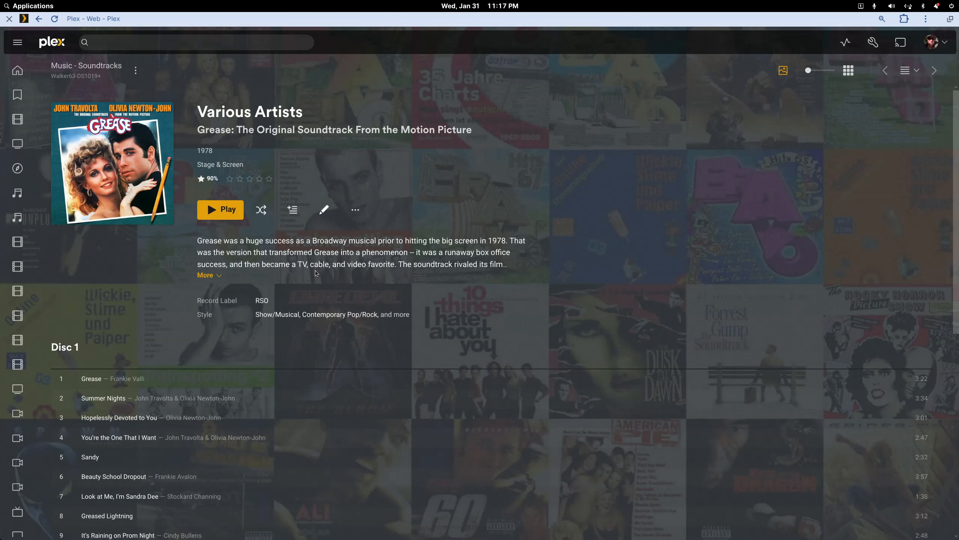
click(324, 209)
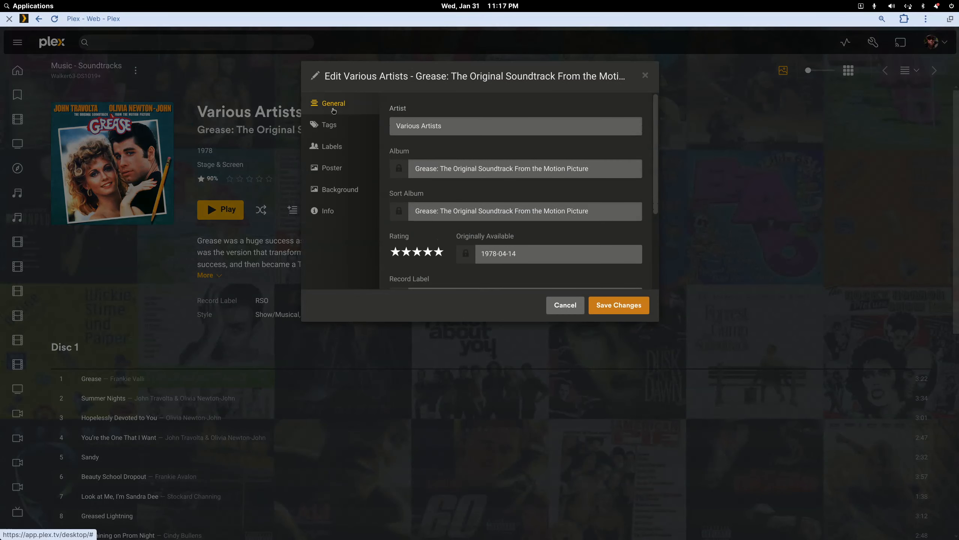
click(565, 306)
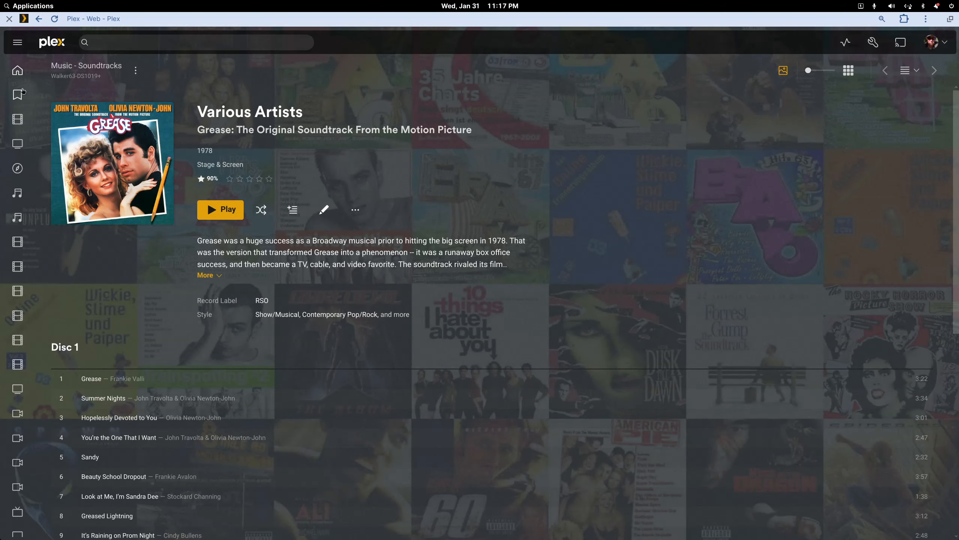
click(96, 67)
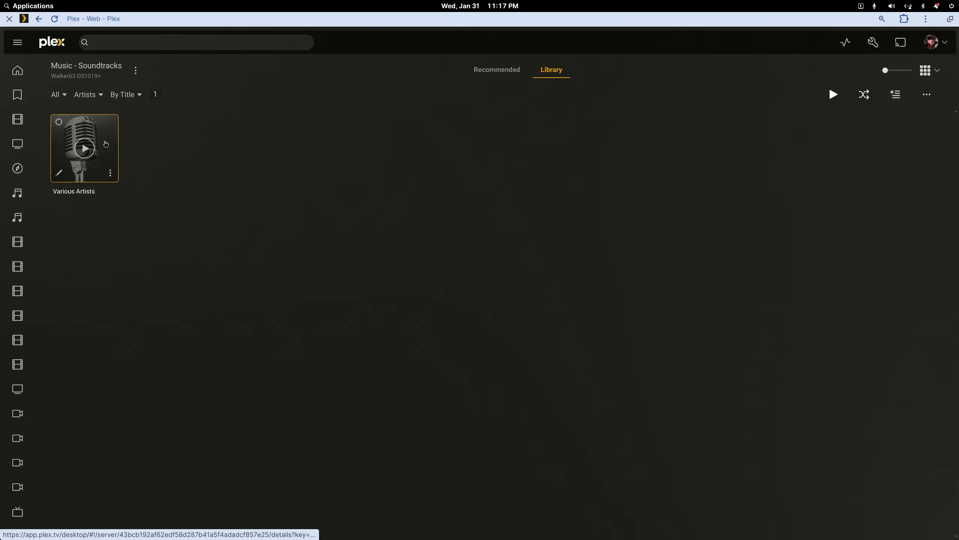
Step: View the Various Artists page of the soundtrack library, and move the Plex window aside to uncover the file manager and MusicBrainz Picard
click(101, 141)
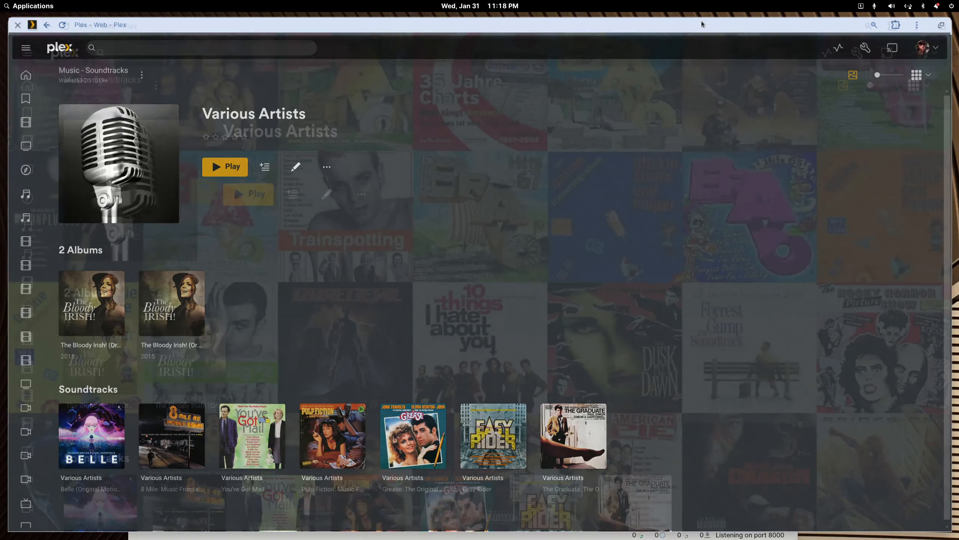
drag(702, 21, 664, 48)
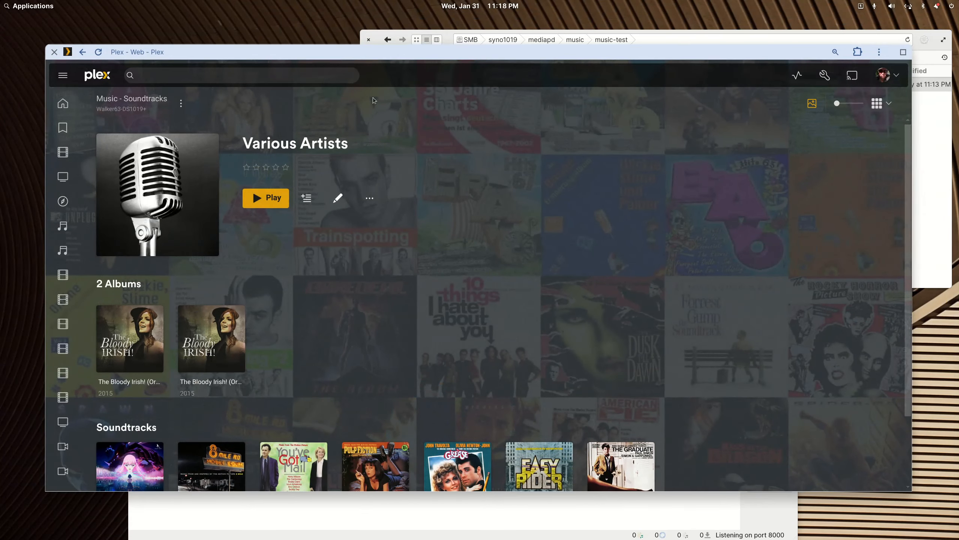
drag(224, 57, 958, 123)
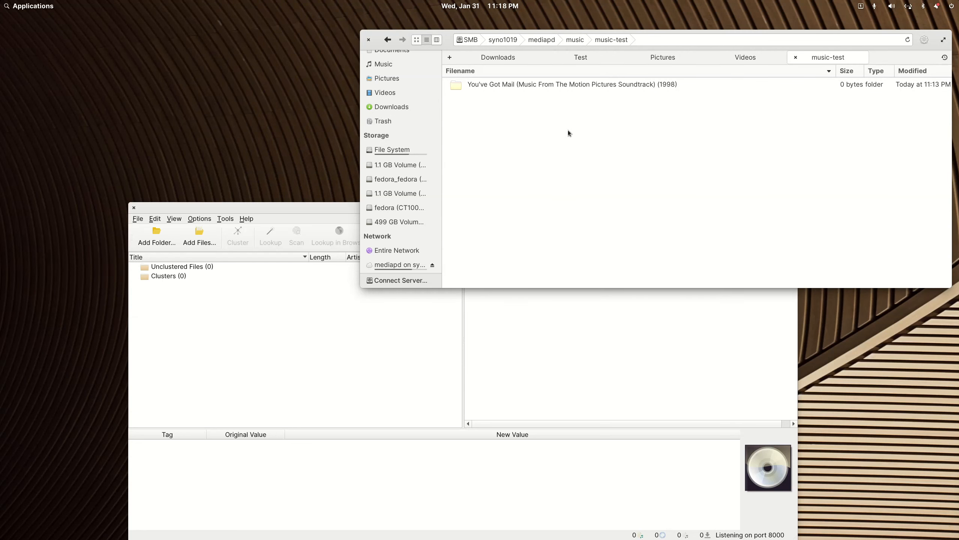
Step: Load the eight selected soundtrack folders from the Test folder into MusicBrainz Picard and select the matched Grease album
click(590, 57)
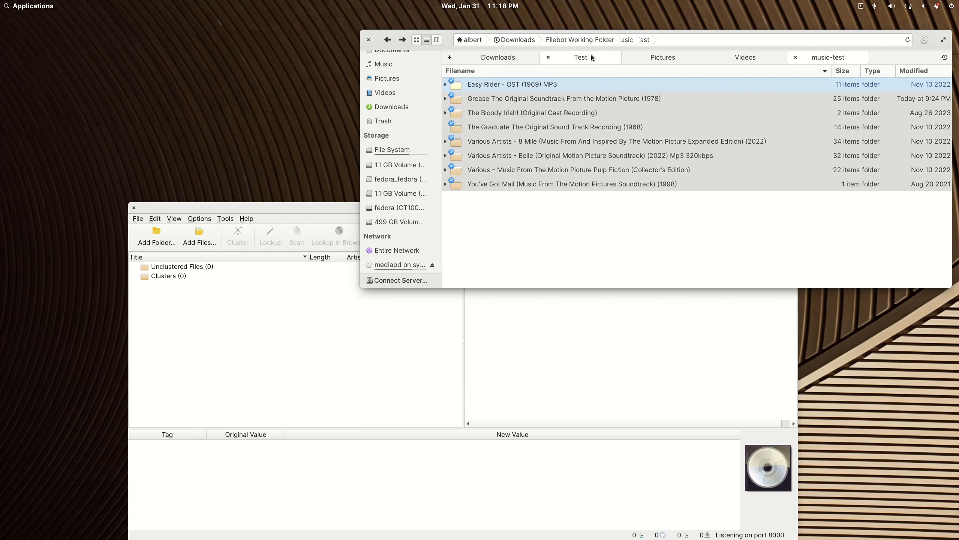
drag(514, 97, 270, 262)
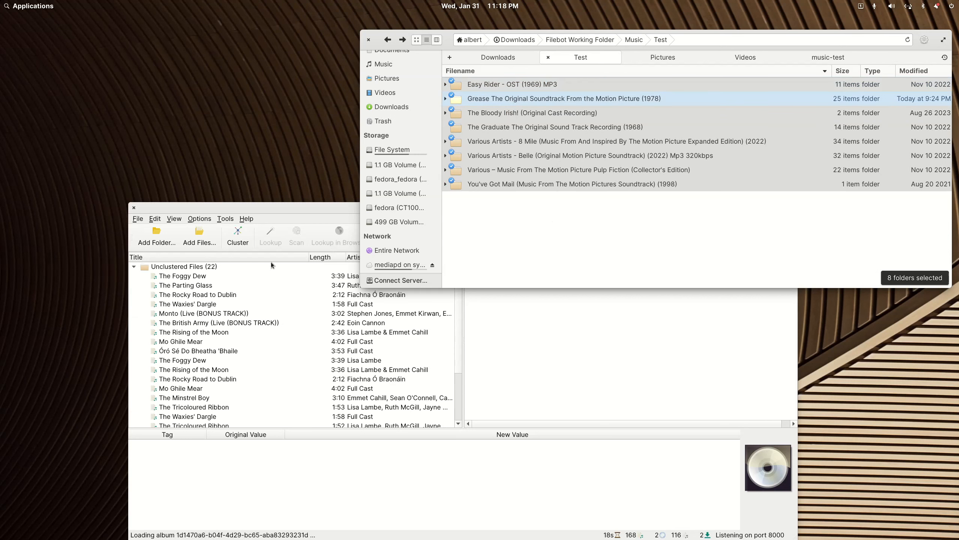
click(299, 208)
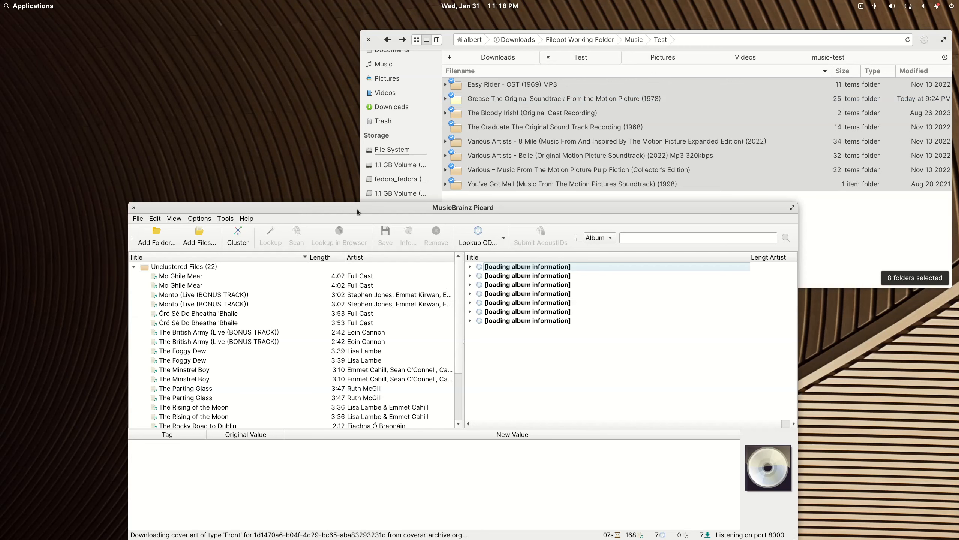
drag(356, 203, 356, 102)
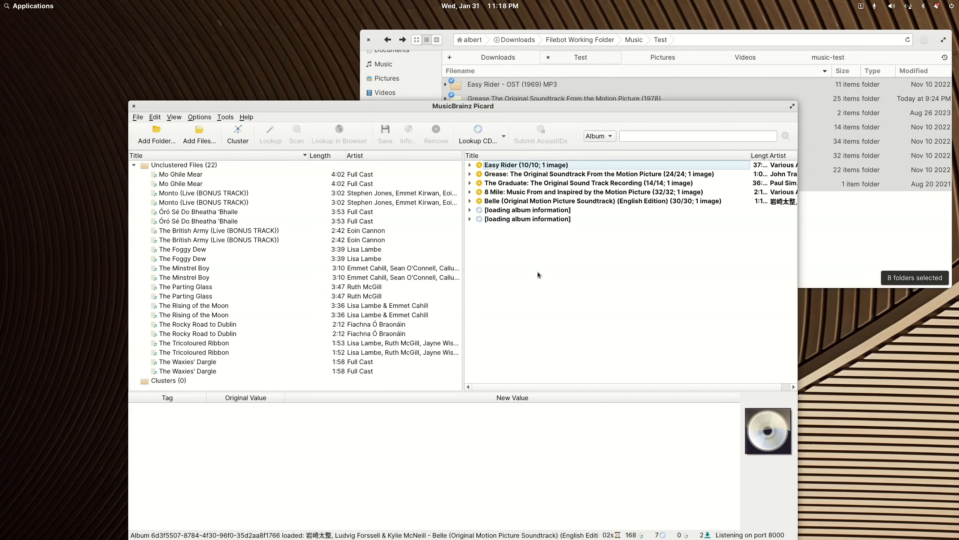
click(544, 174)
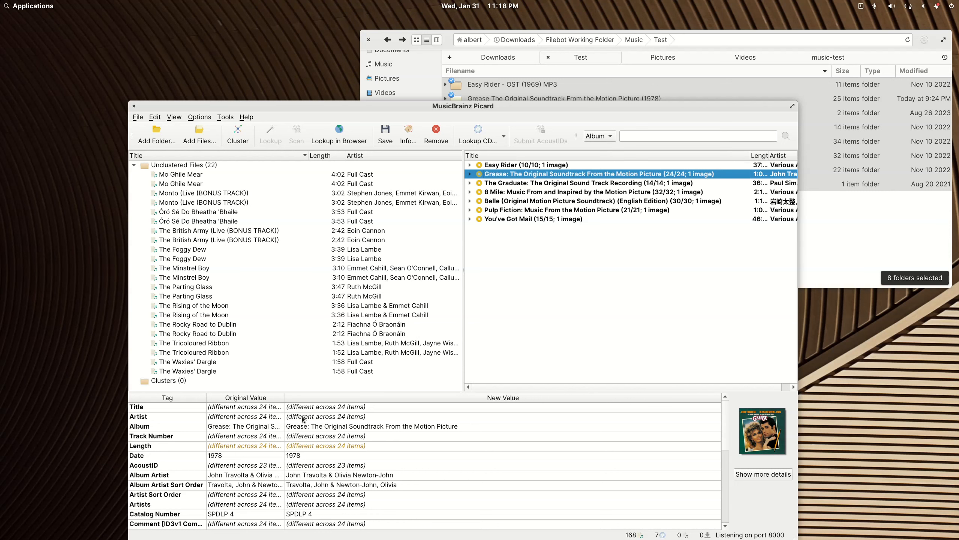
Step: Switch to the file manager and permanently delete the folder "Grease The Original Soundtrack From the Motion Picture (1978)" from the server's music-test folder
click(833, 276)
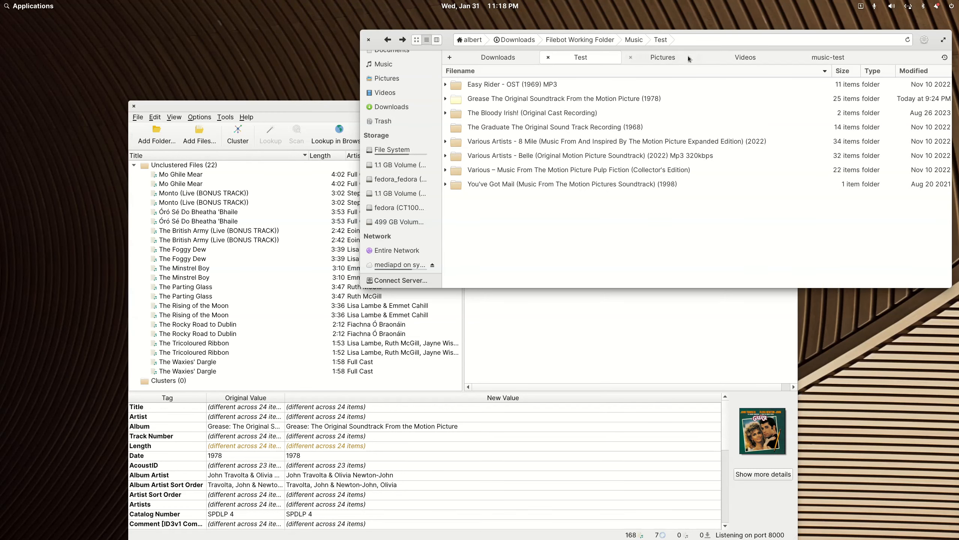
click(833, 58)
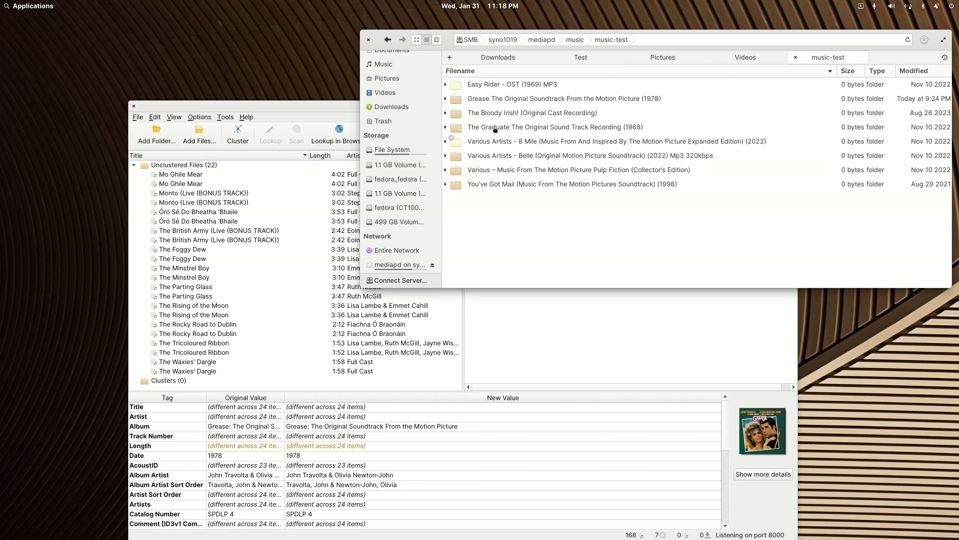
right_click(502, 98)
click(548, 212)
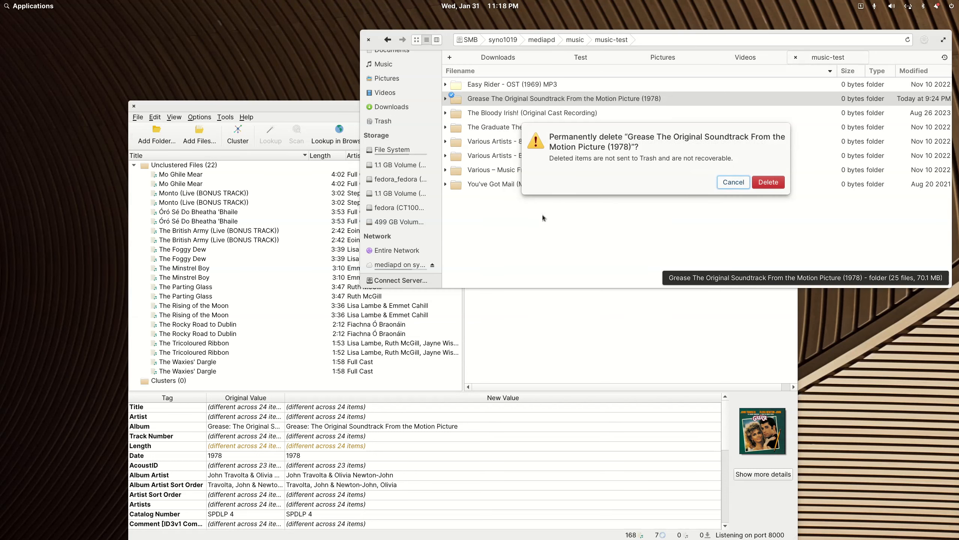
click(768, 181)
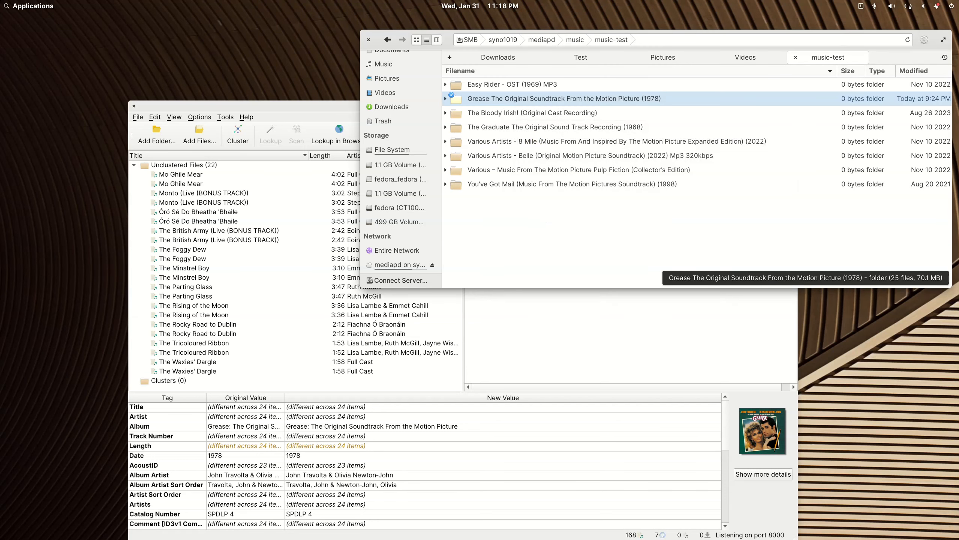
Step: Return to Plex, scan the Music - Soundtracks library files and check the Soundtracks row before moving the window aside again
drag(958, 109, 361, 45)
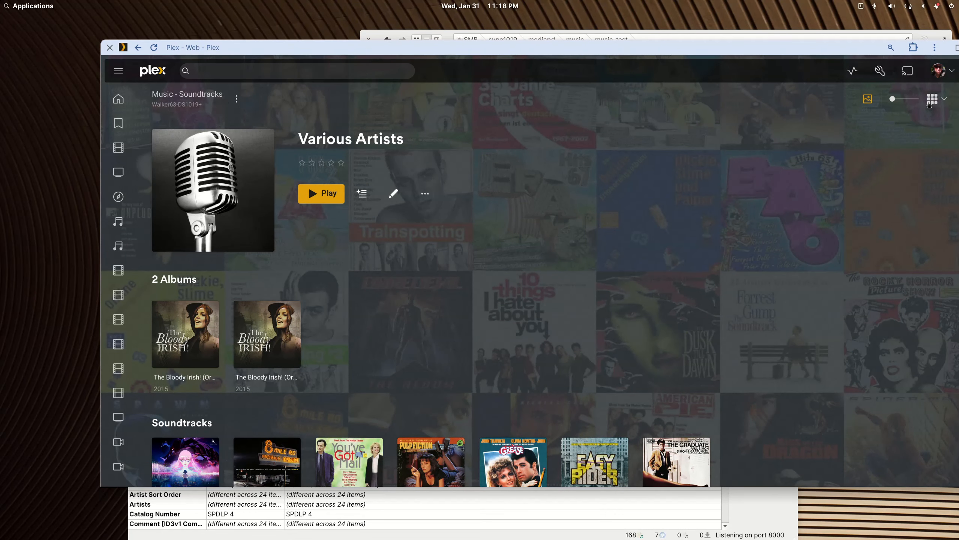
click(237, 100)
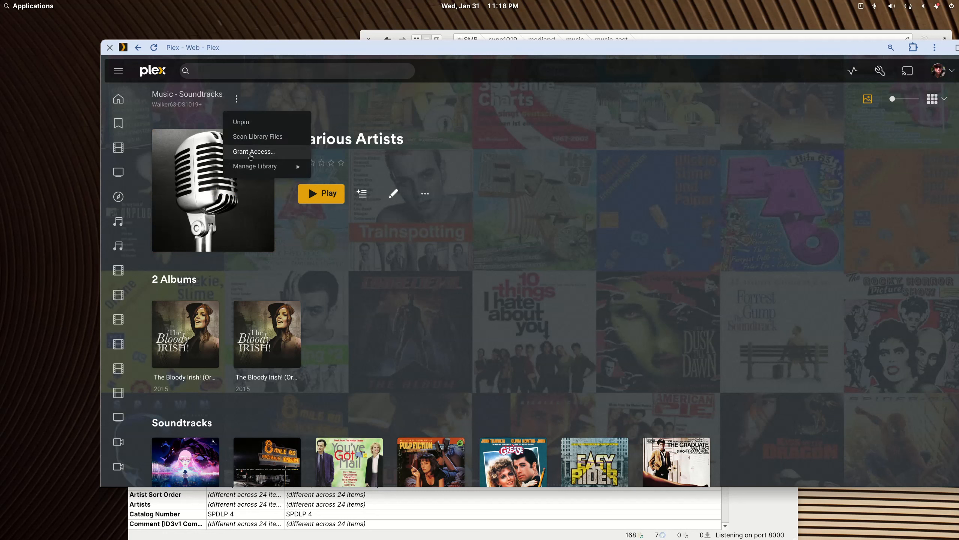
click(253, 137)
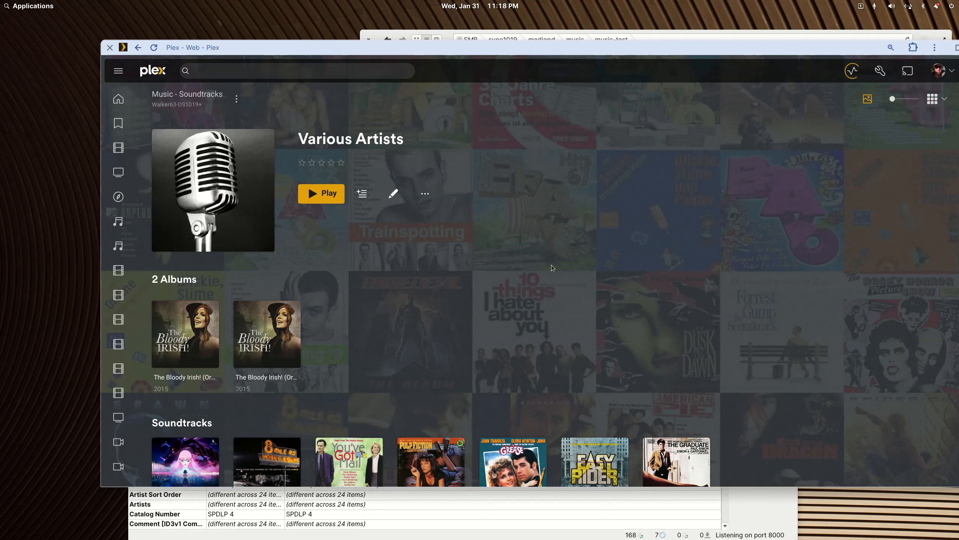
scroll(551, 268, down, 2)
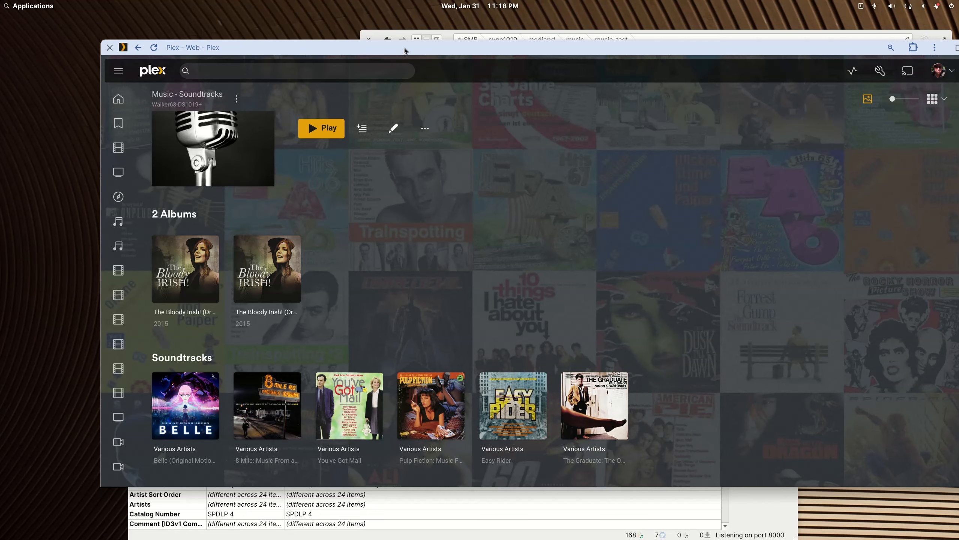
drag(404, 51, 958, 114)
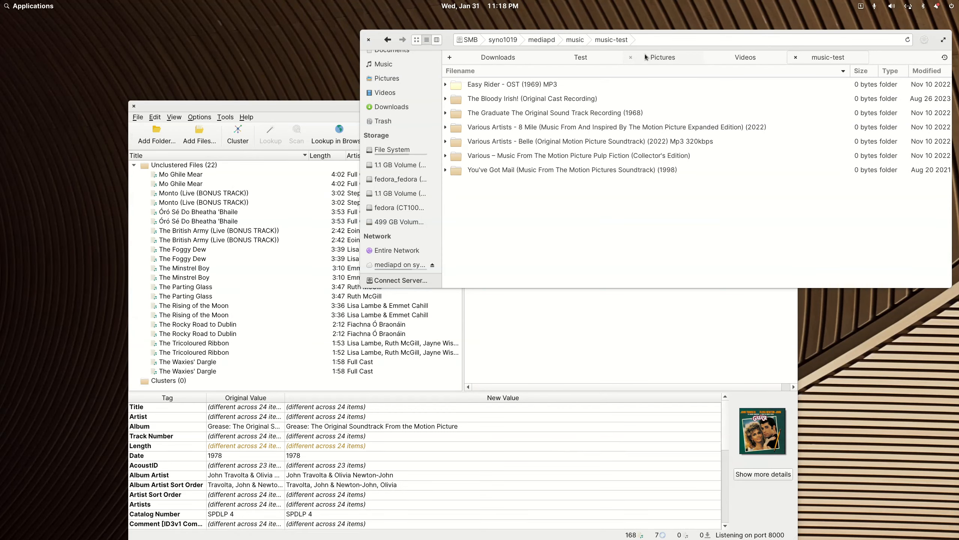
Step: Switch to MusicBrainz Picard and try to set the Artist tag of the whole Grease album to Various Artists and save it
click(581, 58)
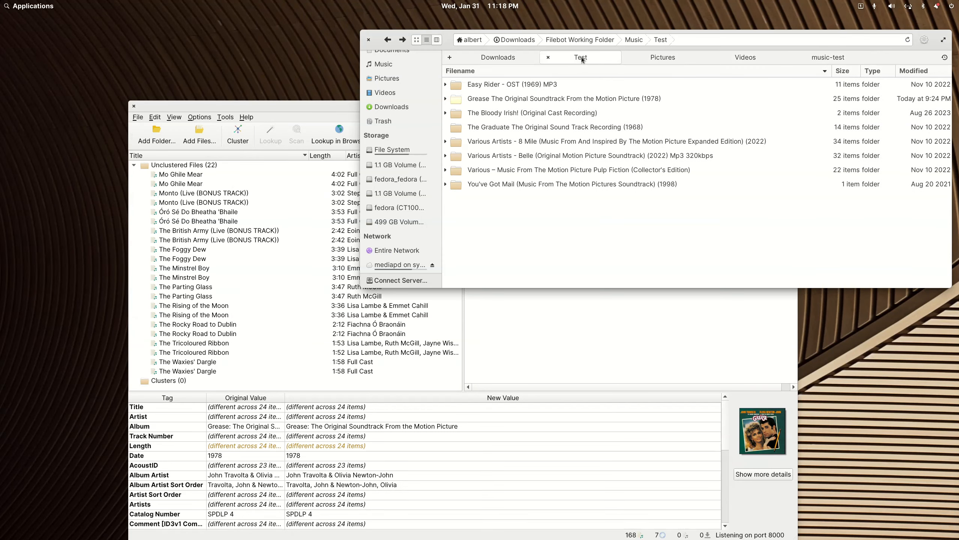
click(275, 108)
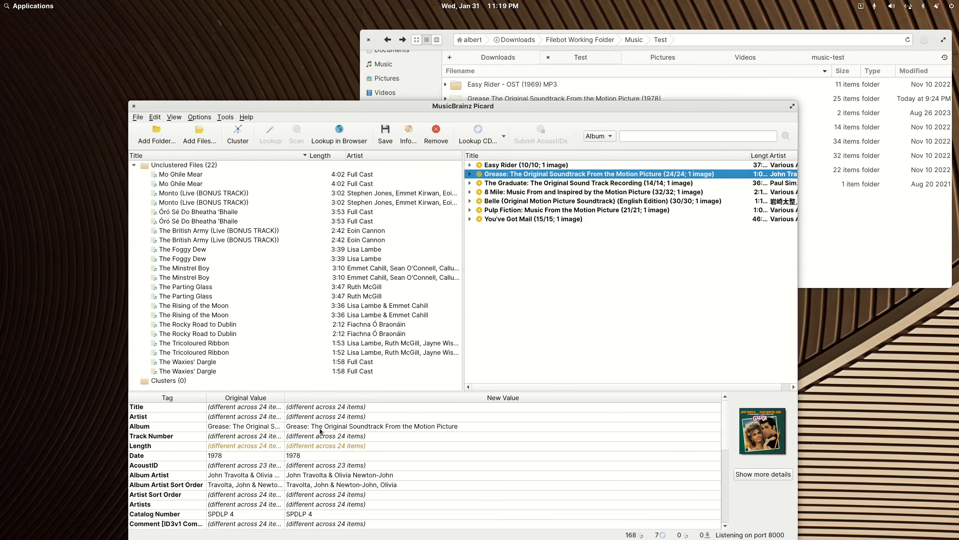
click(322, 418)
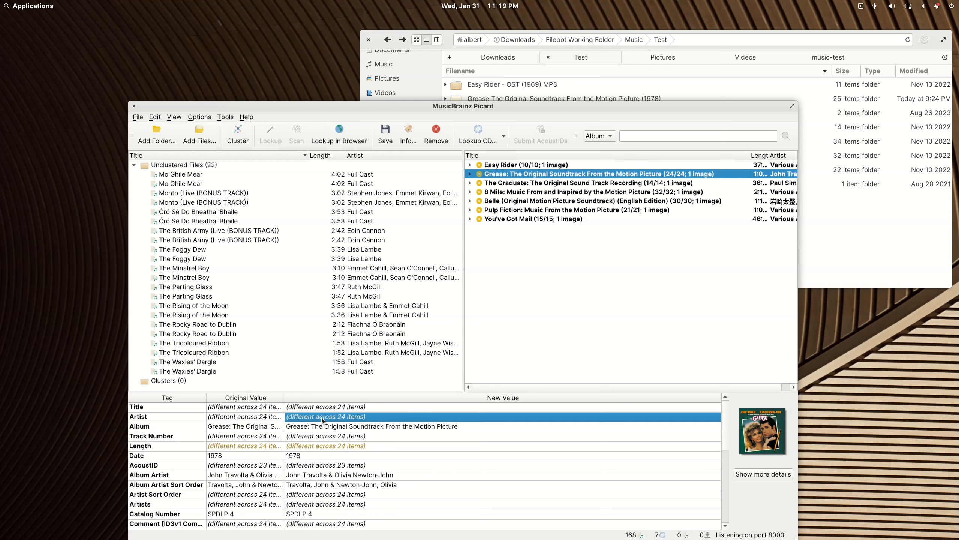
click(322, 418)
text(Various Artists)
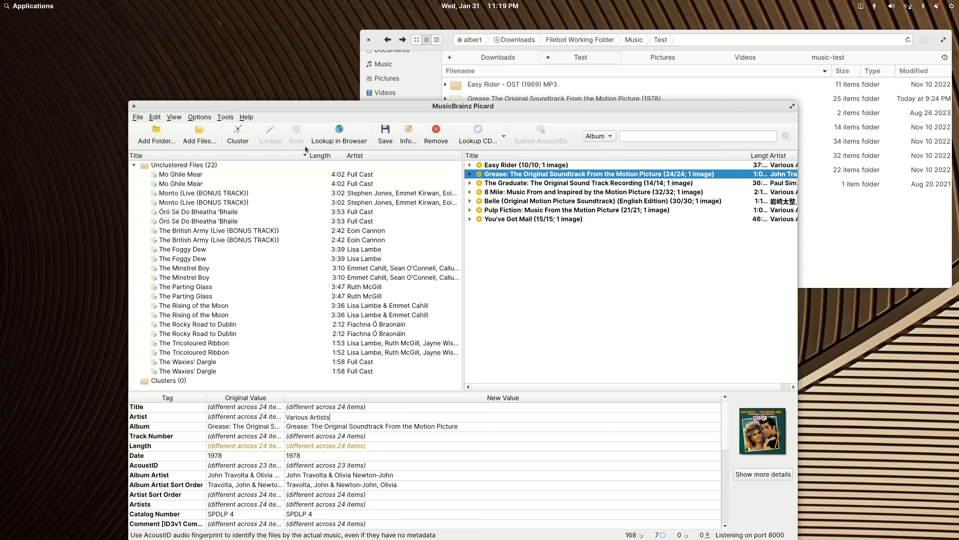
click(385, 135)
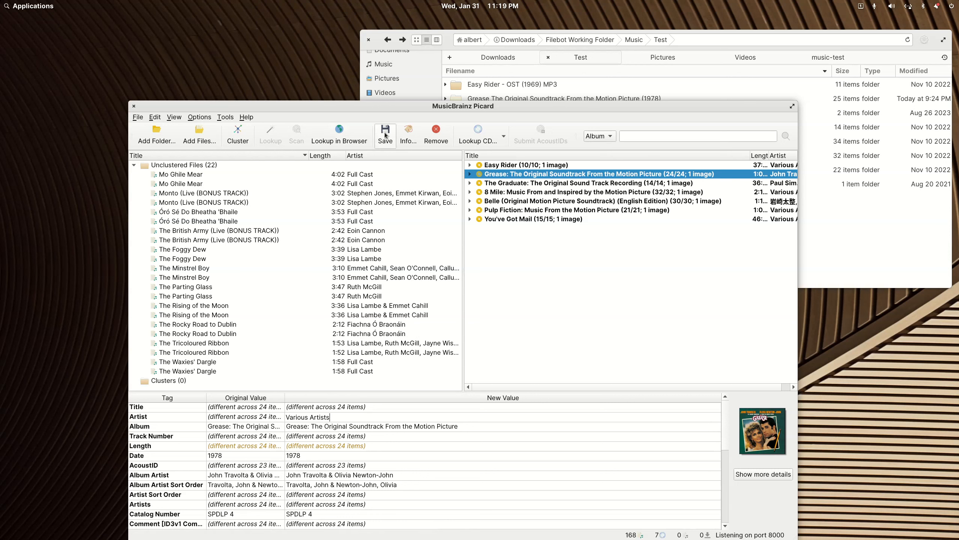
Step: Remove the Grease album from MusicBrainz Picard and load its folder again from the local Test folder
right_click(490, 177)
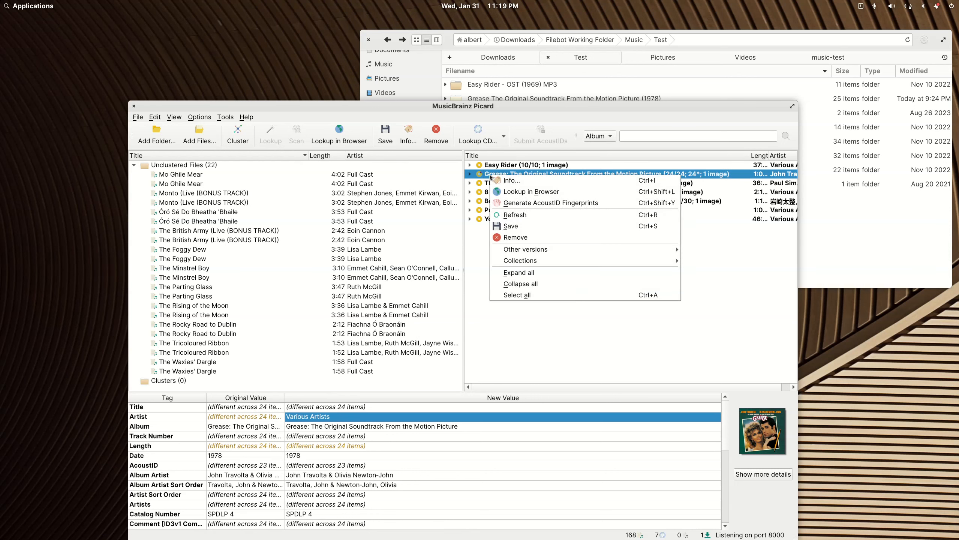
click(522, 239)
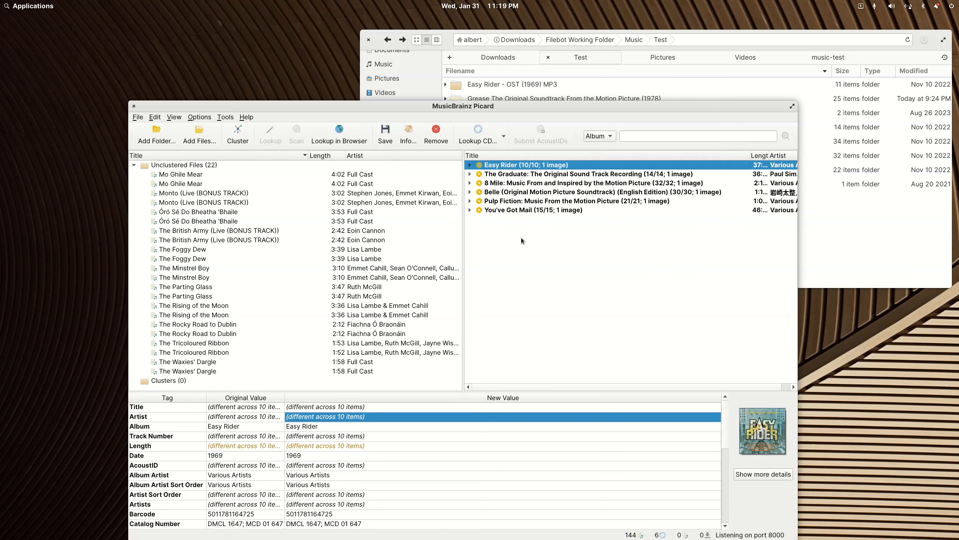
click(447, 45)
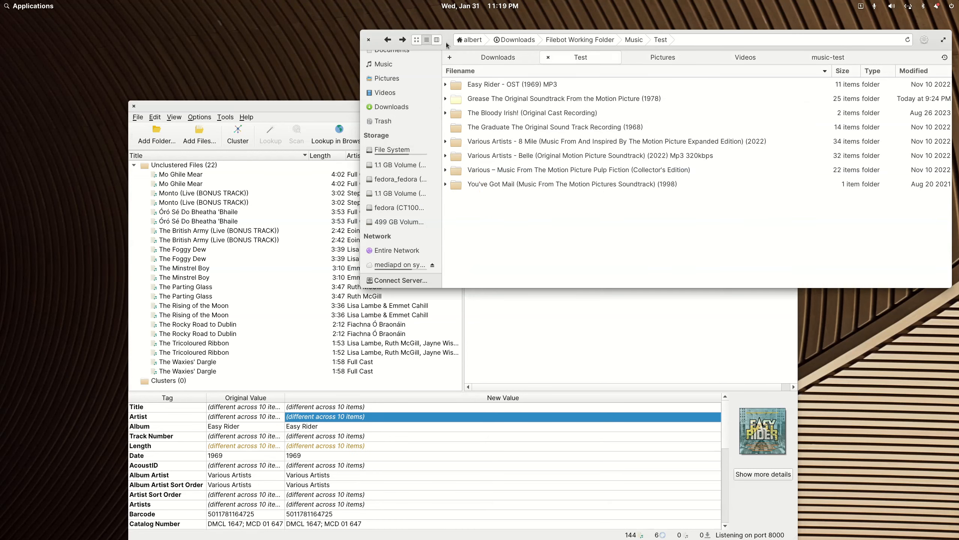
drag(504, 99, 289, 203)
click(290, 107)
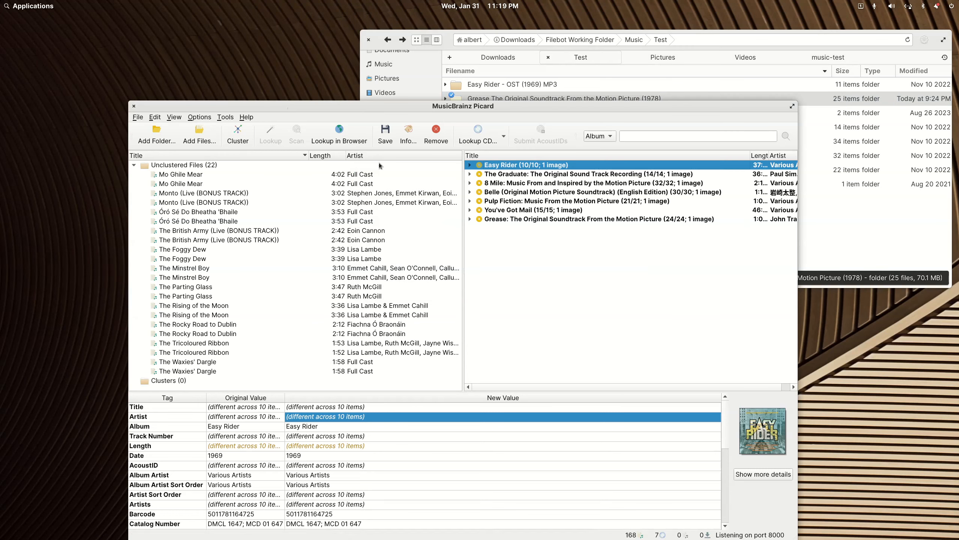
Step: Maximize MusicBrainz Picard, expand the Grease album and compare the Artist and Album Artist tags of several tracks
click(511, 220)
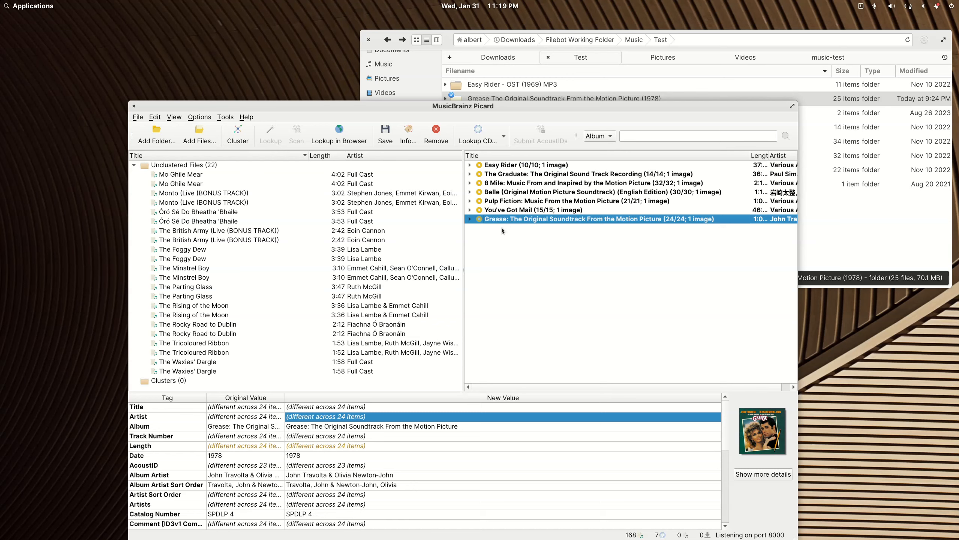
double_click(463, 106)
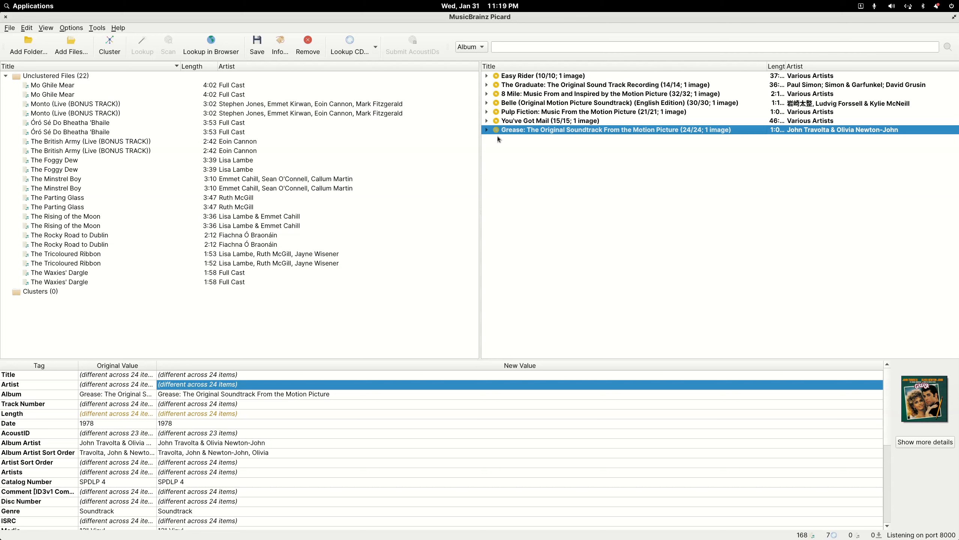
click(486, 130)
click(532, 153)
click(537, 142)
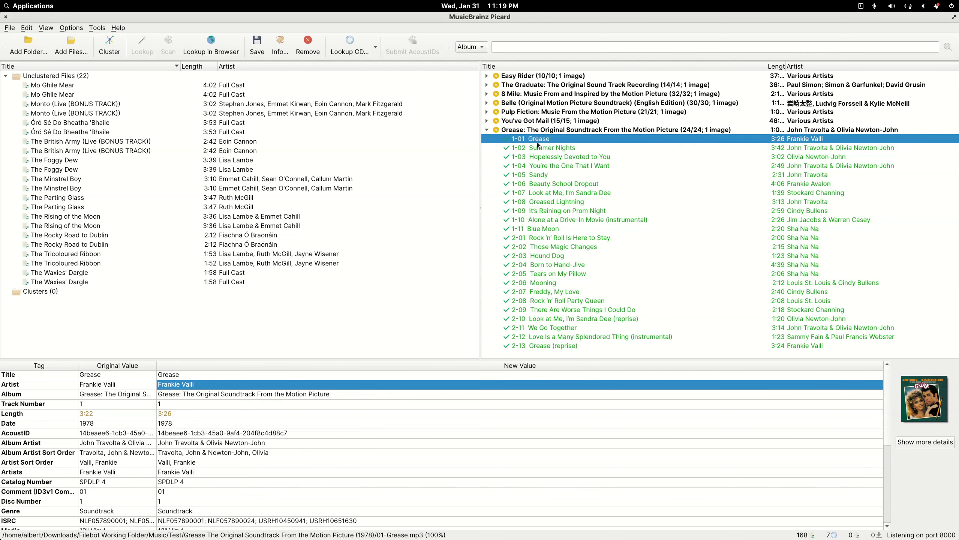
click(543, 170)
click(540, 194)
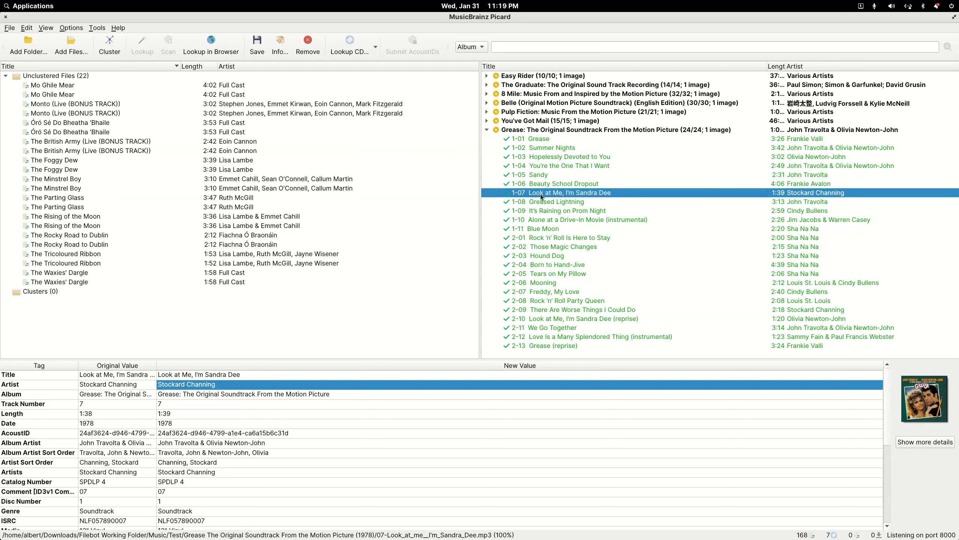
click(541, 166)
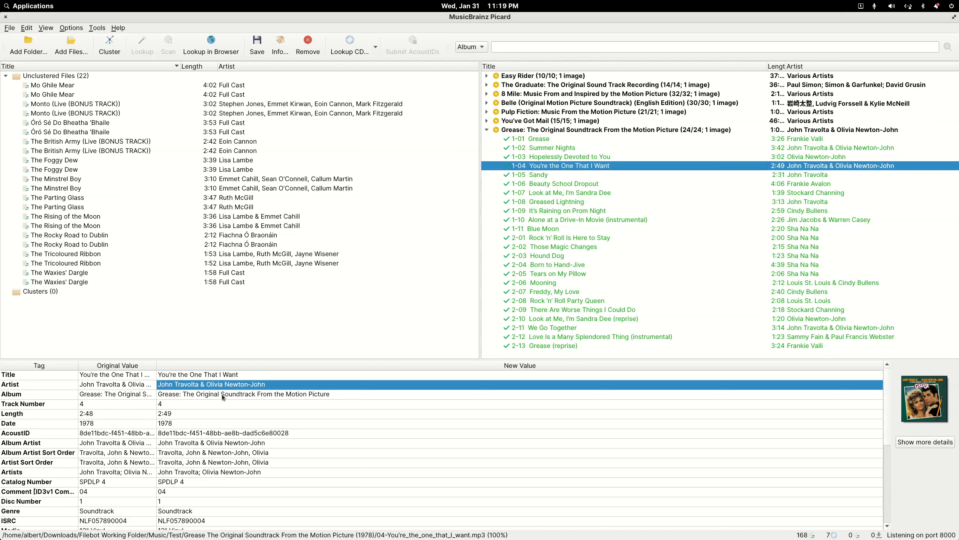
click(487, 130)
Step: Set the Album Artist tag of the whole Grease album to Various Artists and save the files
click(521, 130)
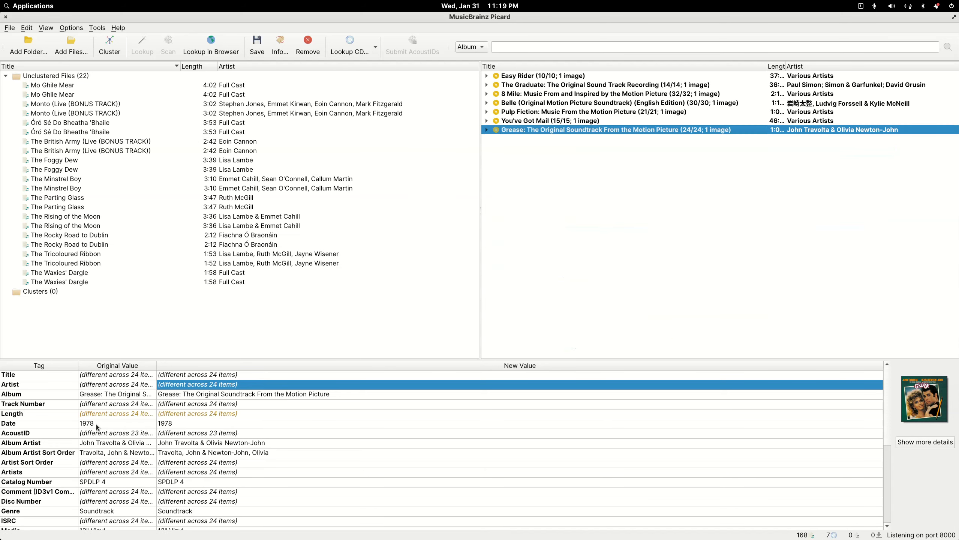
double_click(173, 443)
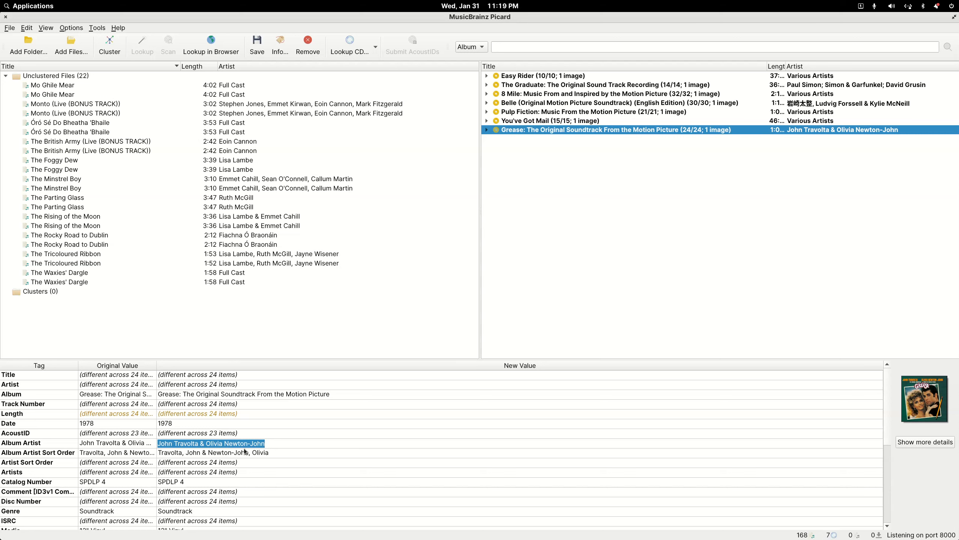
text(Various Artists)
key(Return)
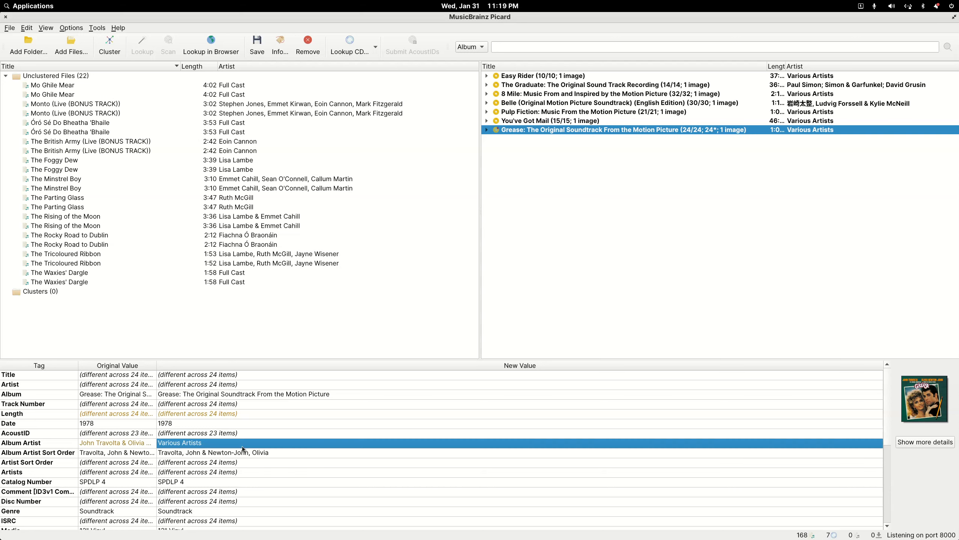
click(257, 48)
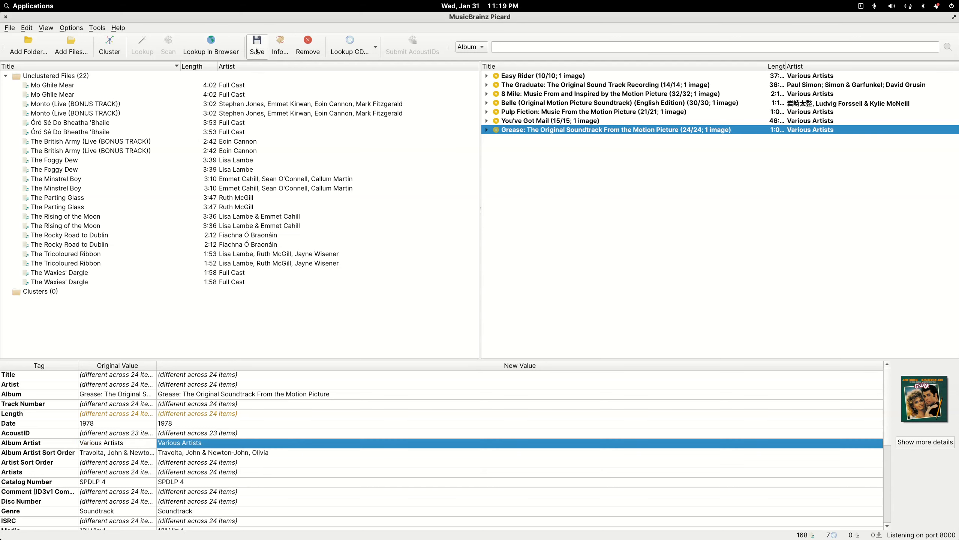
Step: Remove the Grease album from MusicBrainz Picard, load its folder again from the Test folder and check its Album Artist tag
right_click(502, 129)
click(530, 194)
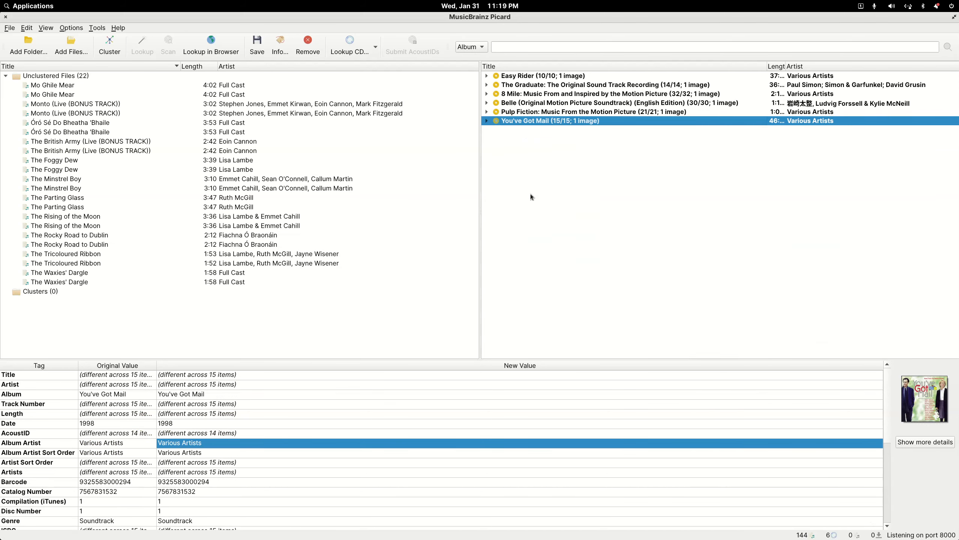
double_click(550, 18)
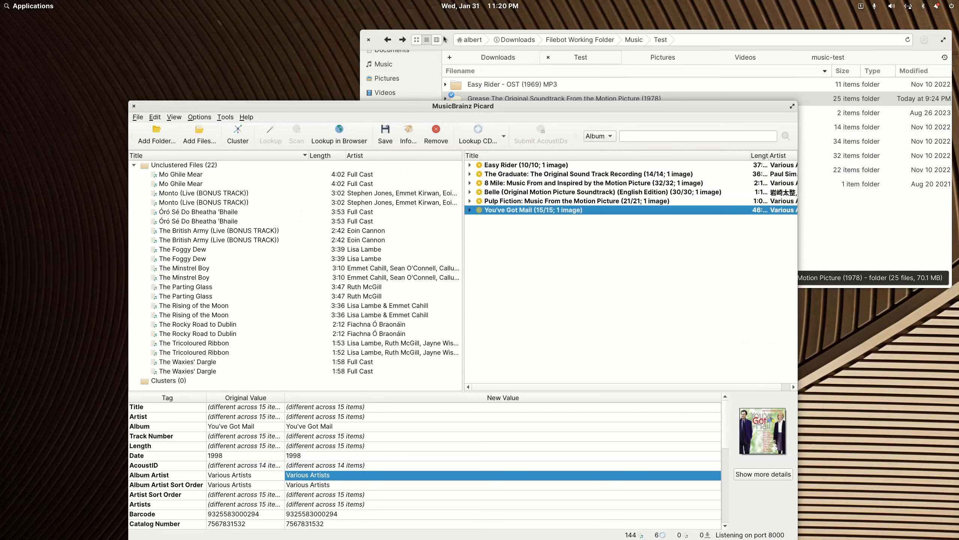
drag(494, 97, 279, 284)
click(293, 108)
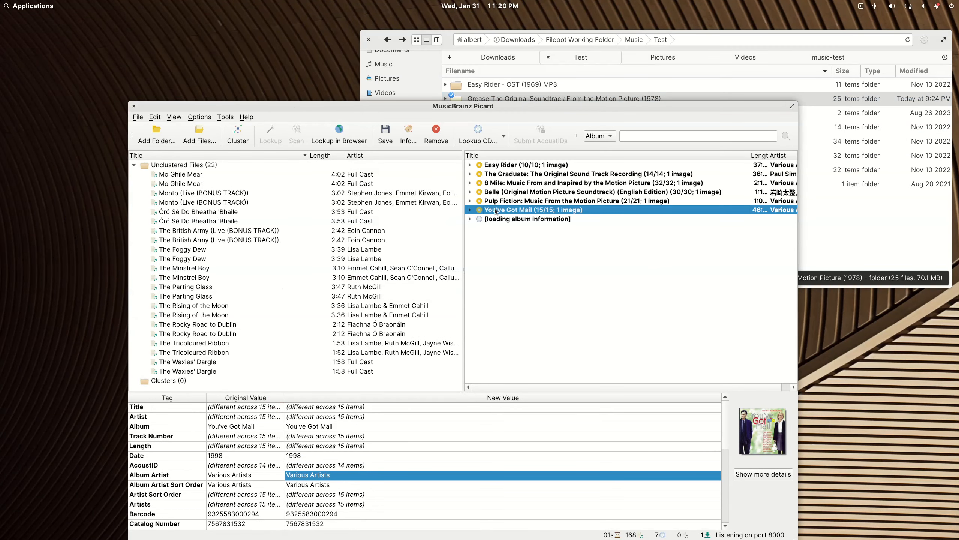
click(498, 219)
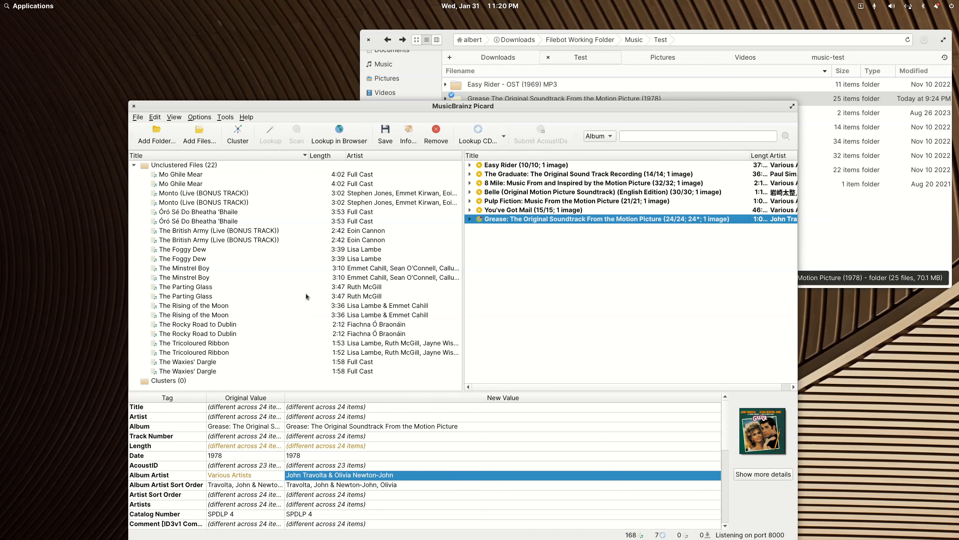
Step: Quit MusicBrainz Picard and discard the unsaved changes
click(133, 107)
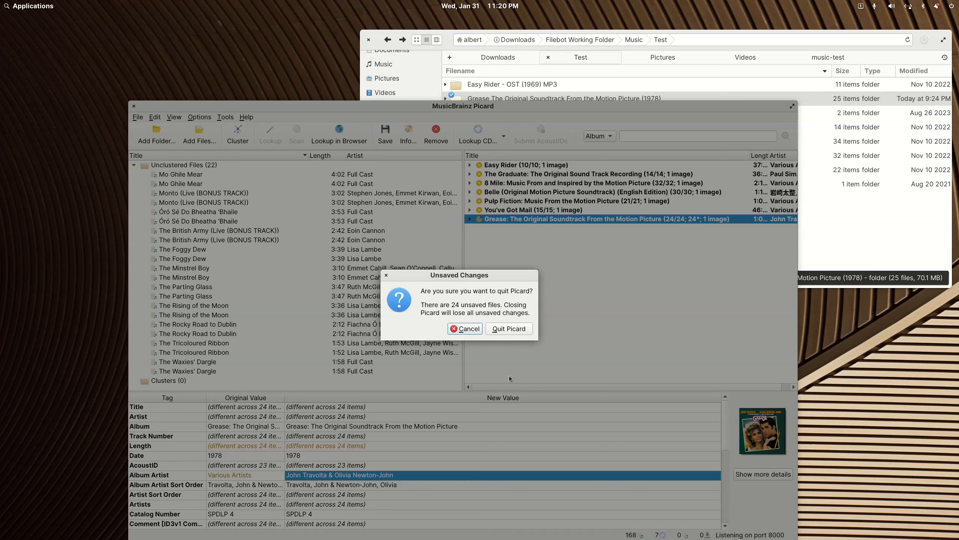
click(508, 329)
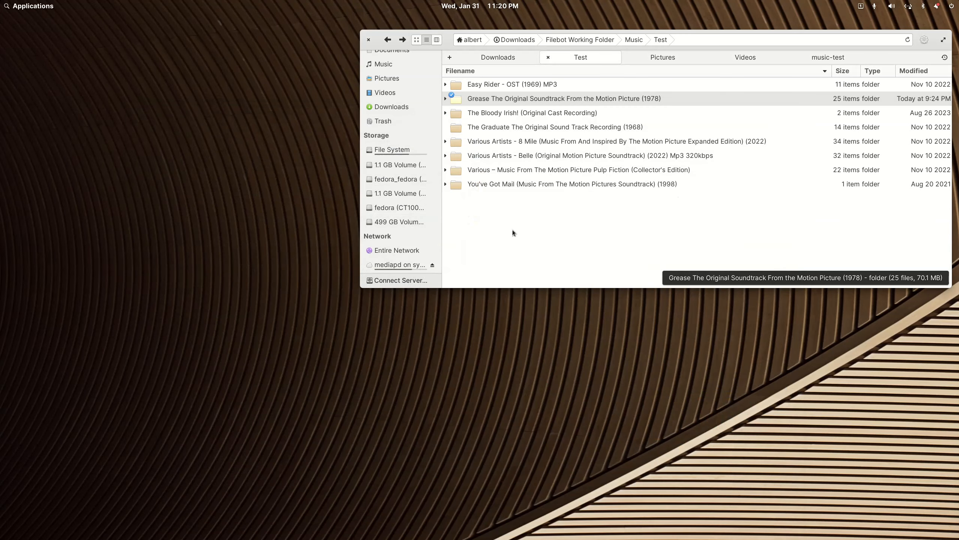
Step: Copy the "Grease The Original Soundtrack From the Motion Picture (1978)" folder from Test into the server's music-test folder
right_click(506, 101)
click(530, 149)
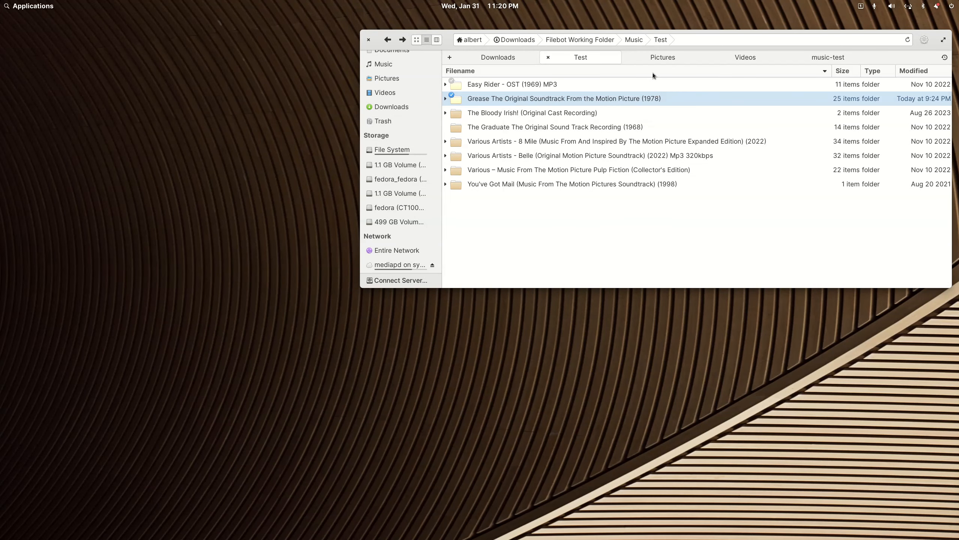
click(856, 59)
right_click(531, 213)
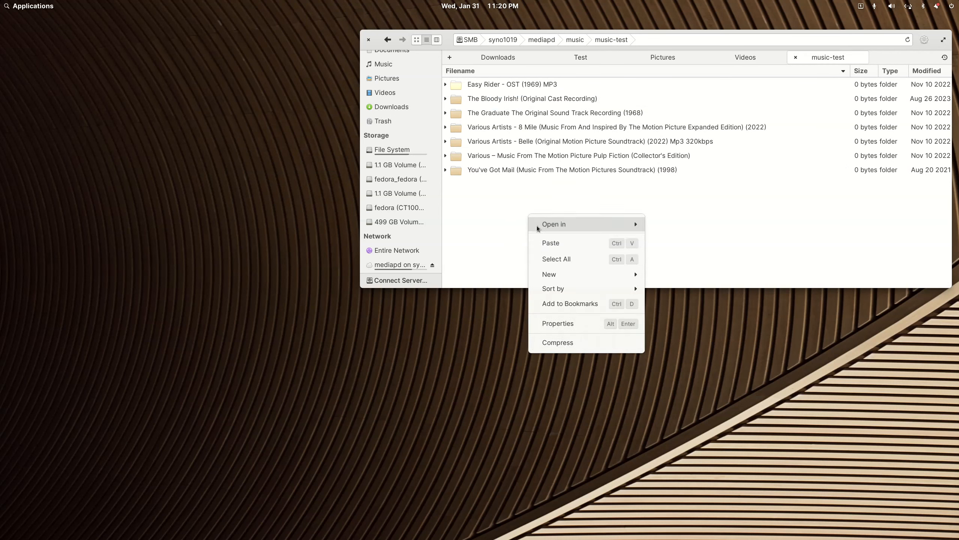
click(547, 242)
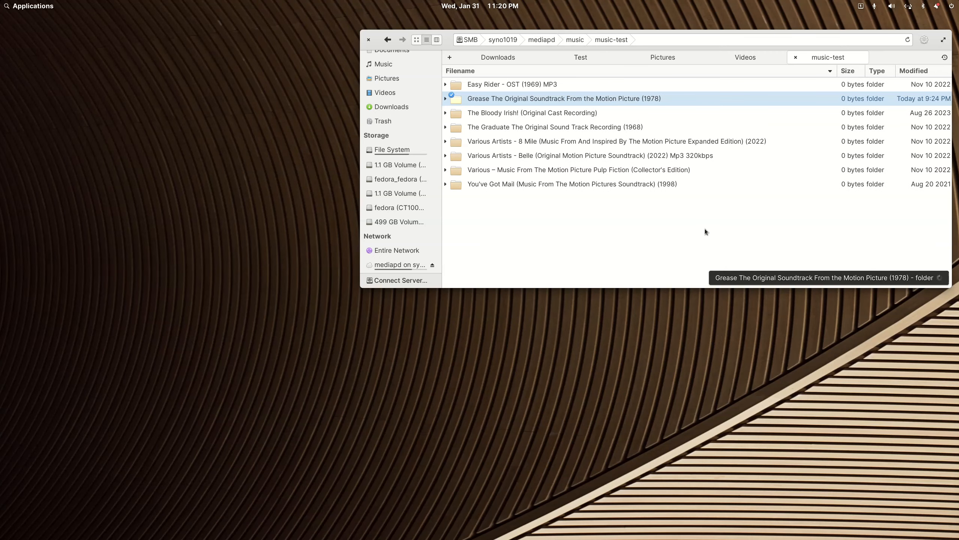
Step: Switch to Plex, scan the Music - Soundtracks library files and check the server activity until the scan is done
drag(958, 71, 342, 32)
click(245, 82)
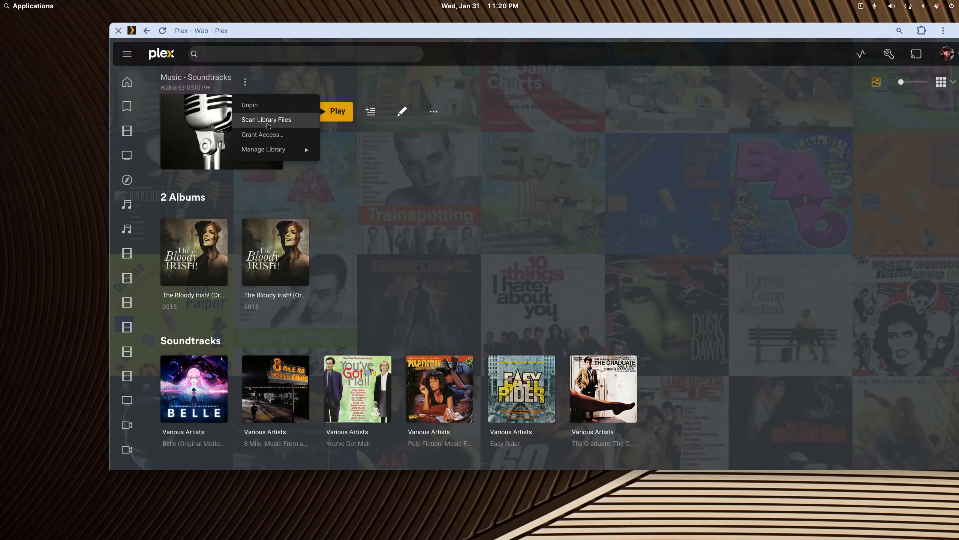
click(268, 120)
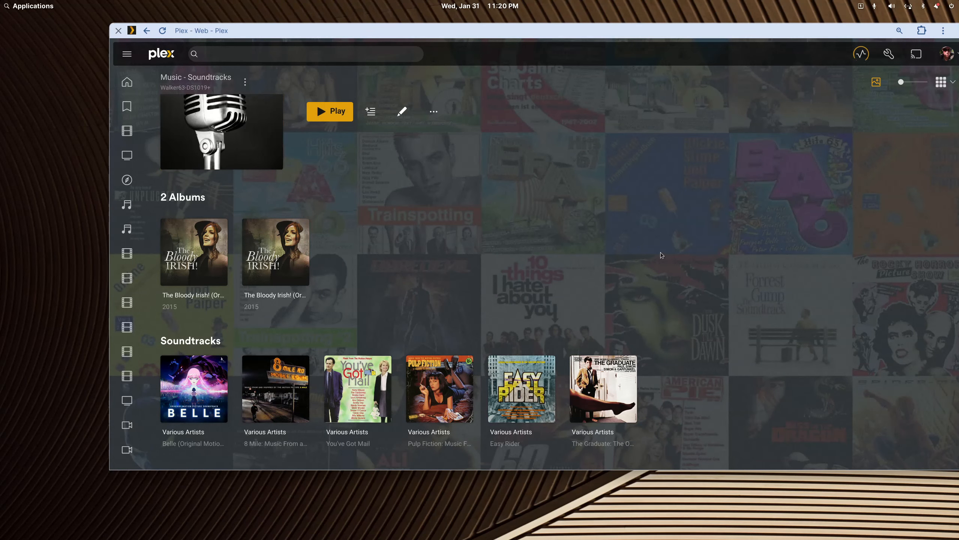
scroll(660, 252, up, 3)
scroll(660, 252, down, 3)
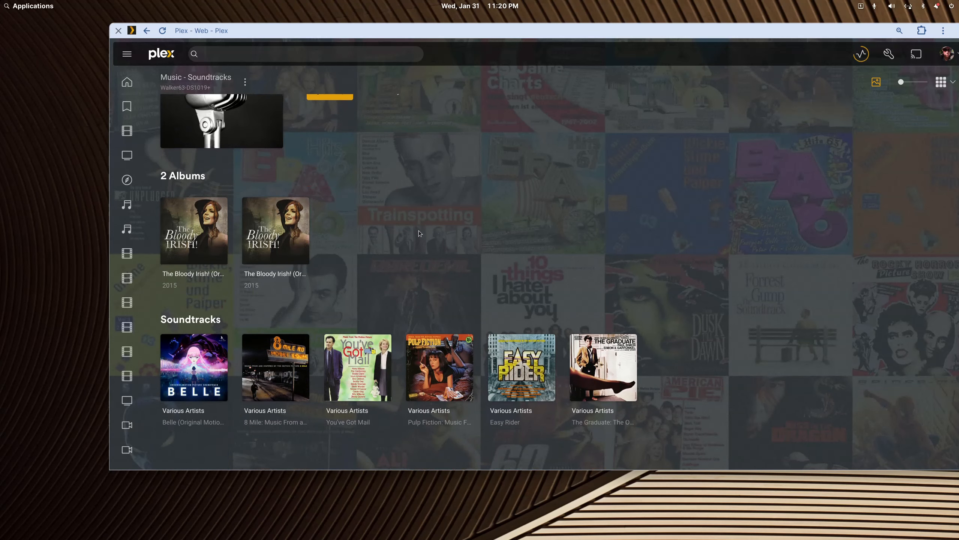
scroll(418, 230, up, 3)
scroll(536, 250, down, 3)
click(865, 54)
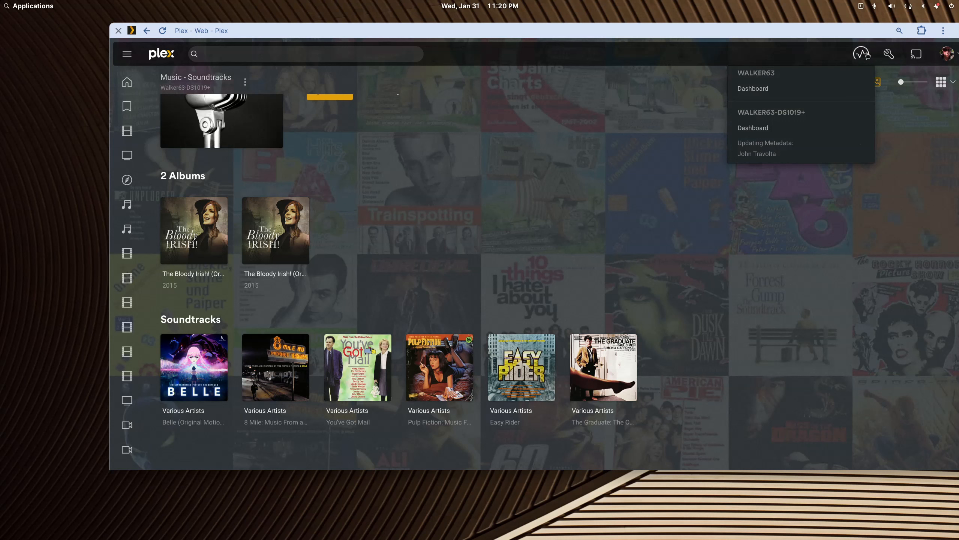
click(623, 177)
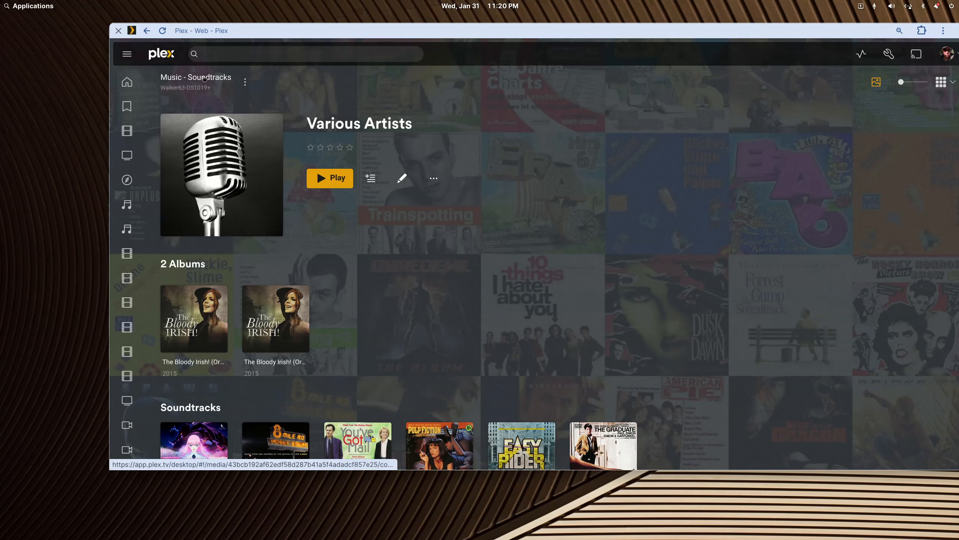
Step: Open the John Travolta artist entry in the Music - Soundtracks library, look through its tracks and albums, and return to the library
click(206, 81)
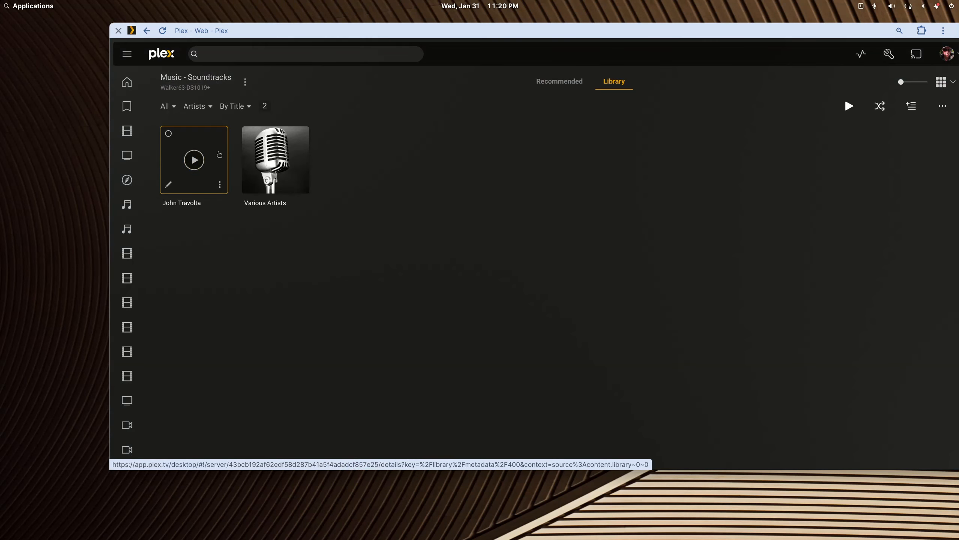
click(207, 159)
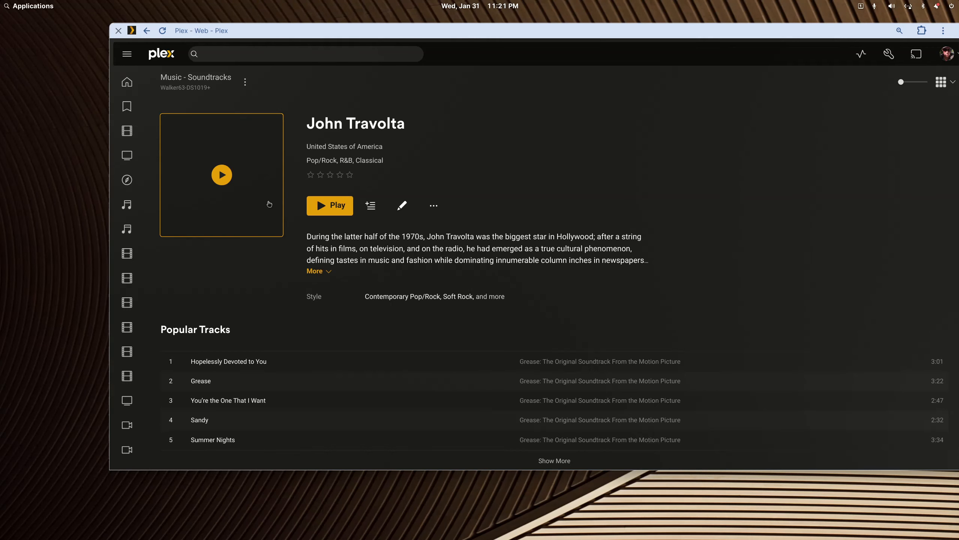
scroll(460, 259, down, 5)
scroll(461, 261, up, 5)
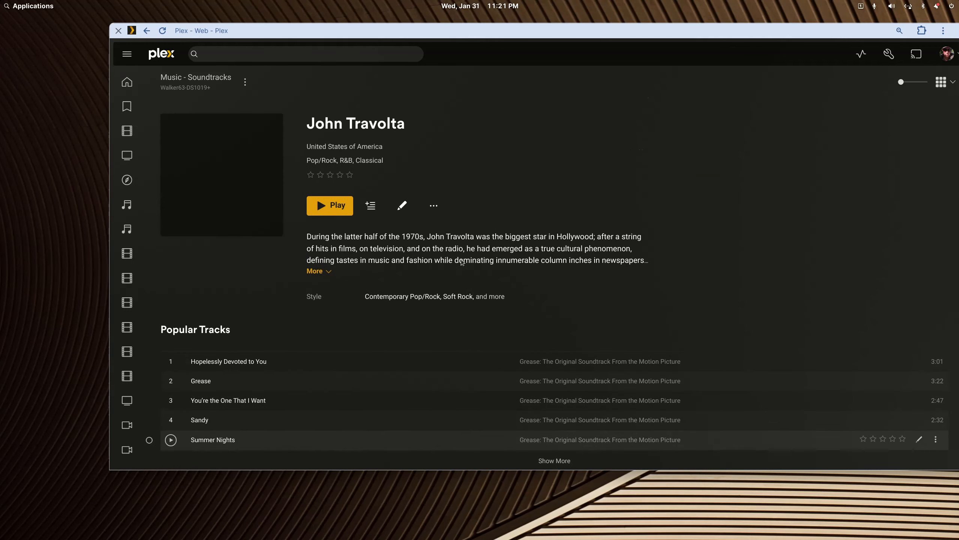
scroll(279, 159, down, 3)
scroll(280, 159, up, 2)
scroll(280, 159, up, 2)
click(196, 77)
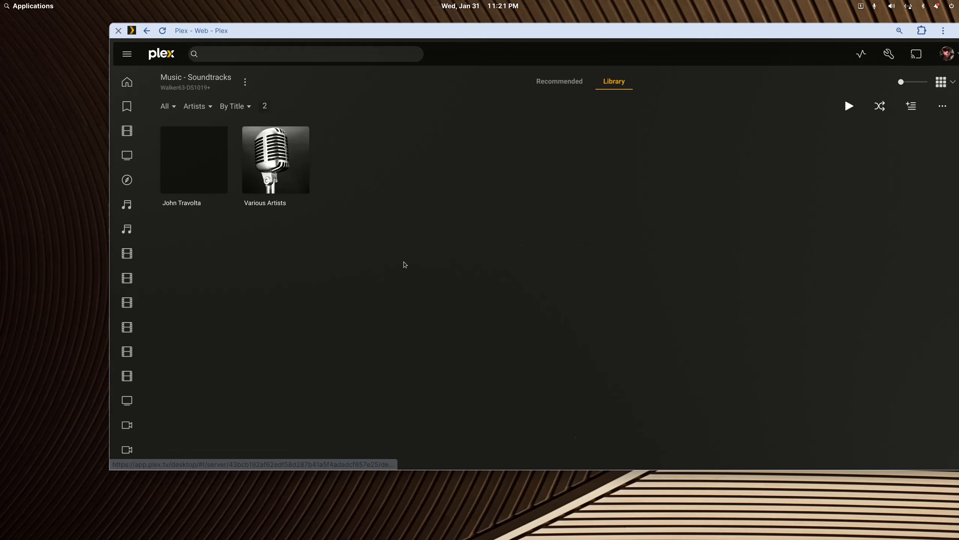
Step: Look for the Grease soundtrack under Various Artists and compare with the albums listed under John Travolta
click(277, 167)
scroll(597, 398, down, 2)
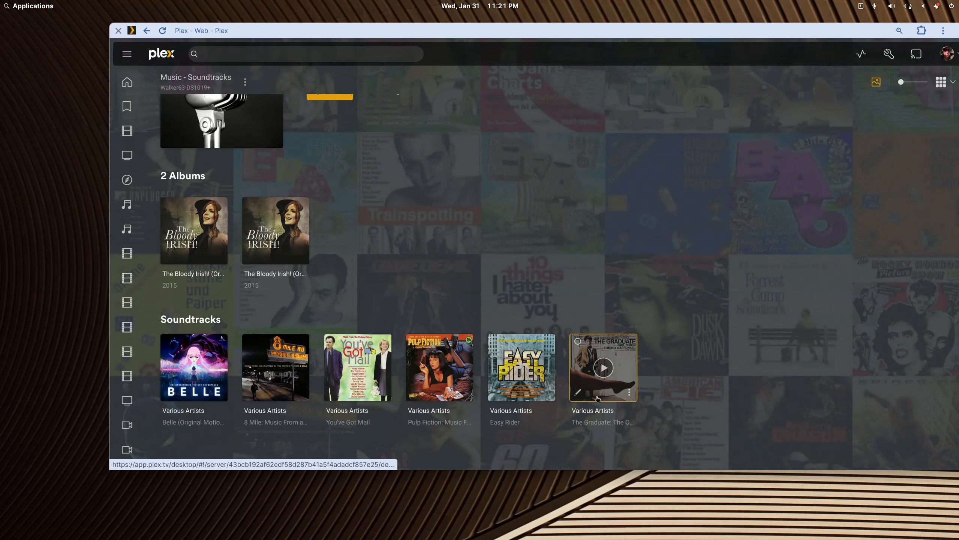
scroll(568, 296, up, 2)
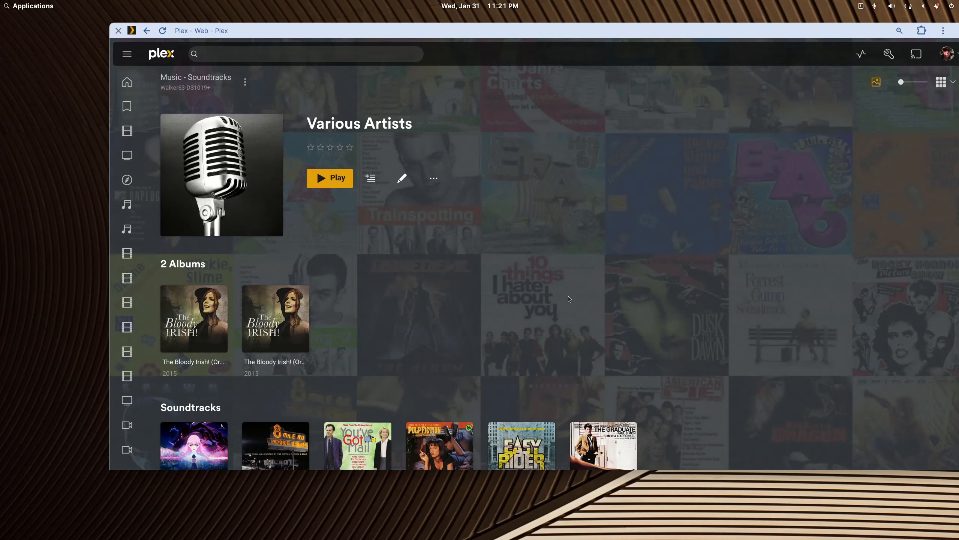
click(222, 80)
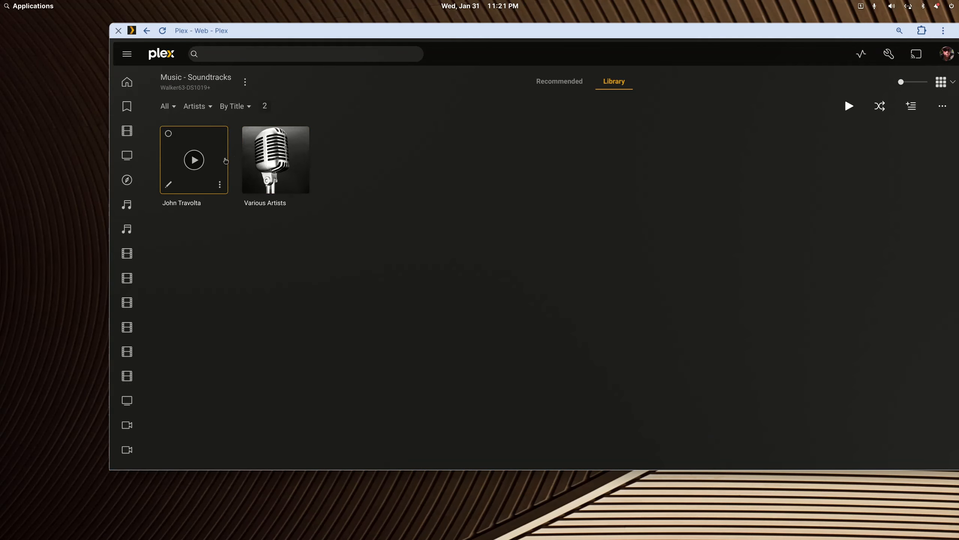
click(224, 164)
scroll(324, 309, down, 3)
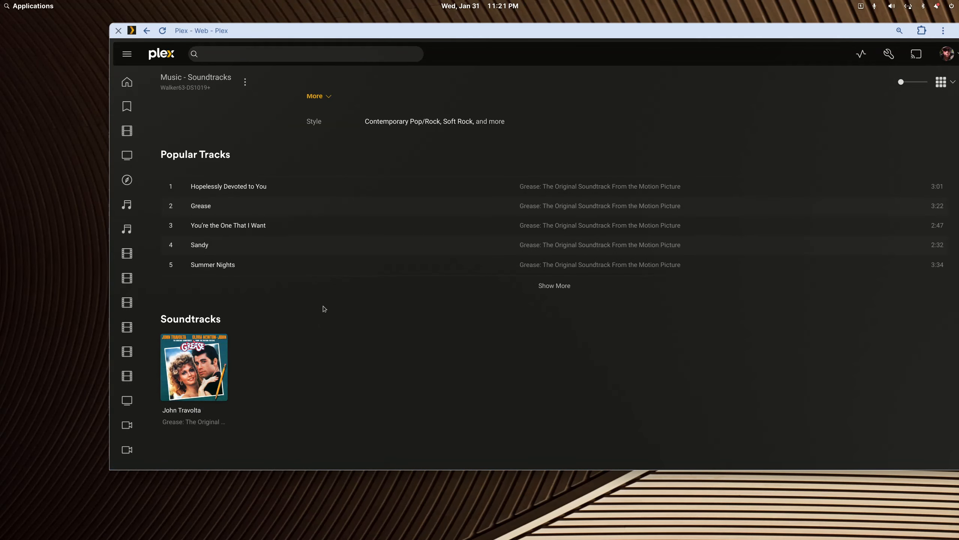
scroll(324, 309, up, 3)
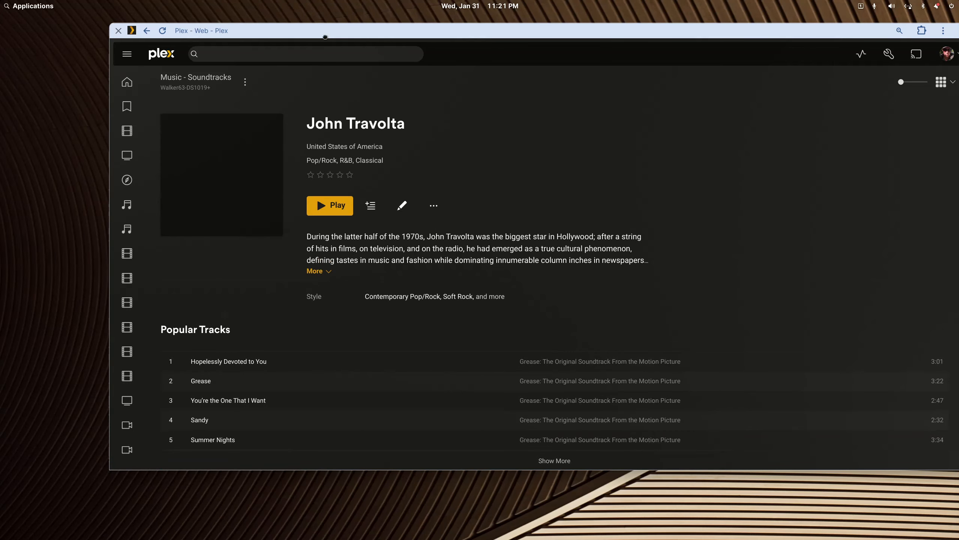
Step: Permanently delete the Grease folder from the server's music-test folder and reopen that folder's listing
drag(325, 37, 958, 123)
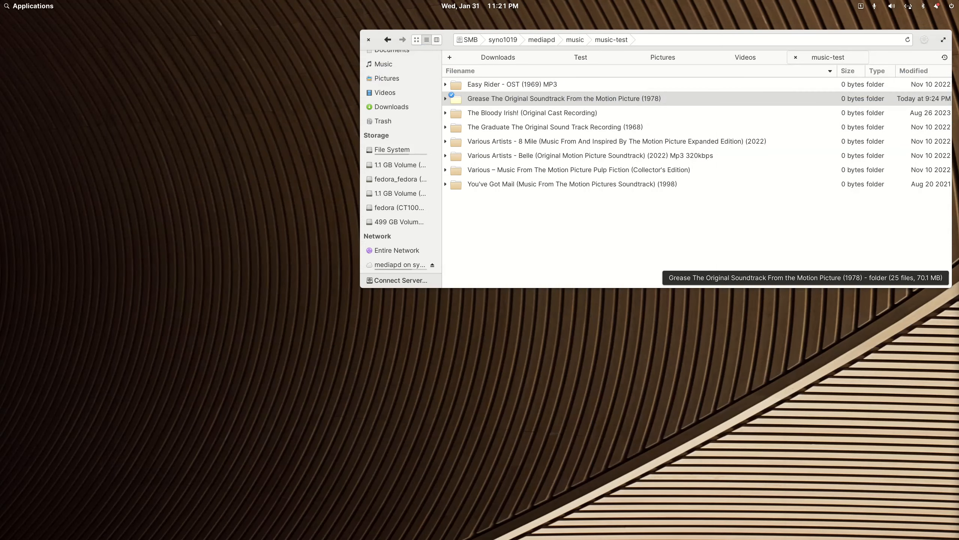
right_click(521, 99)
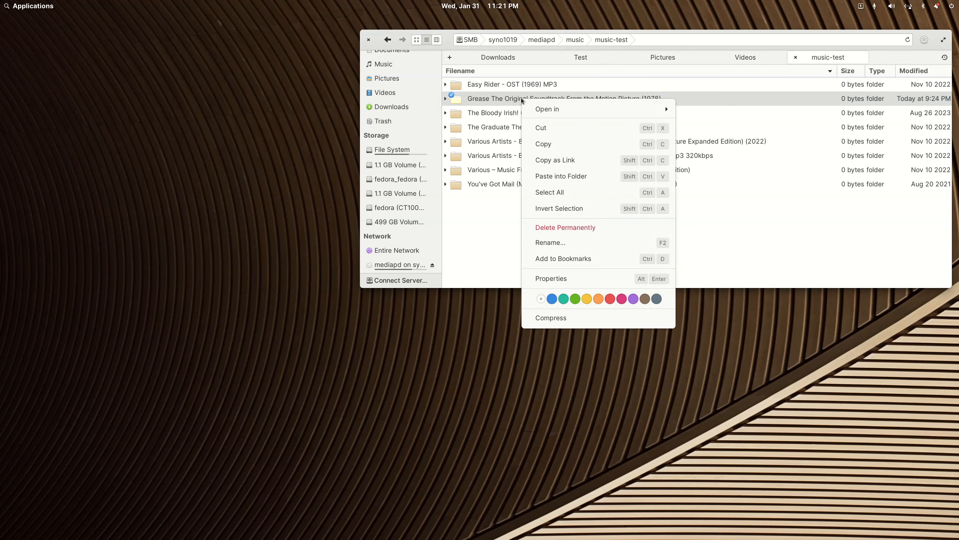
click(566, 226)
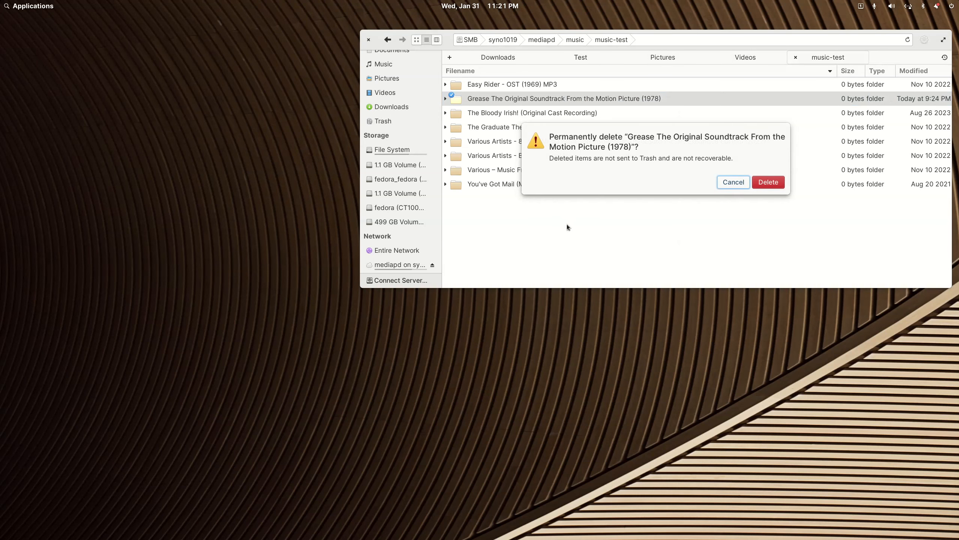
click(769, 183)
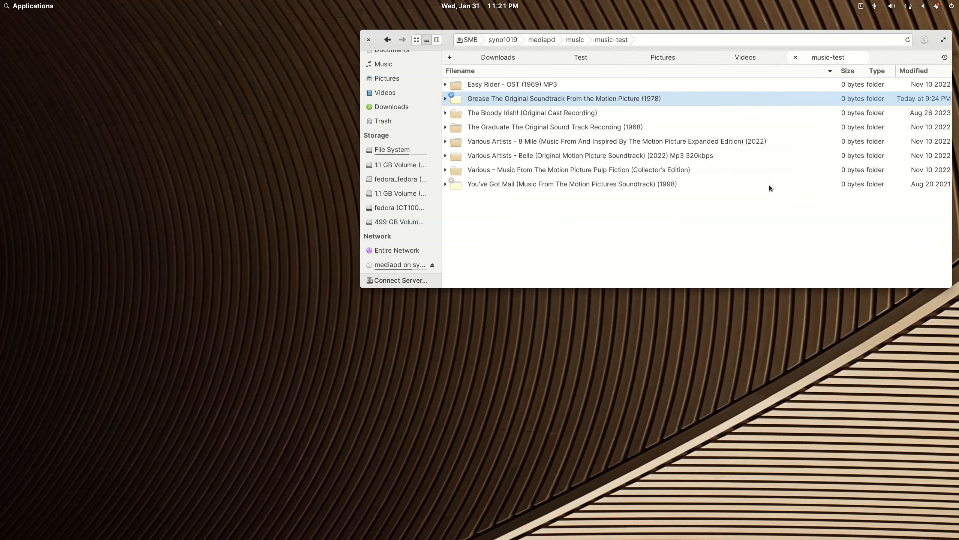
click(654, 58)
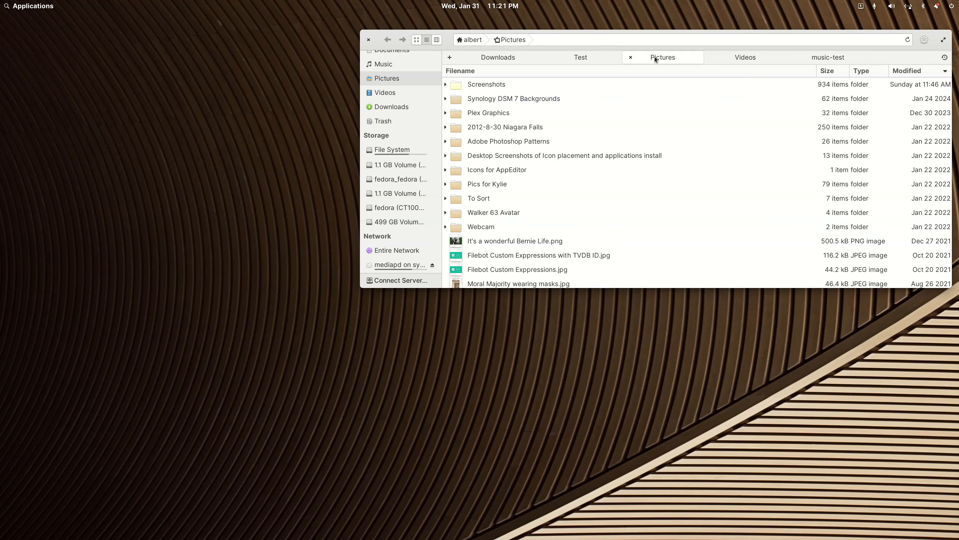
click(821, 59)
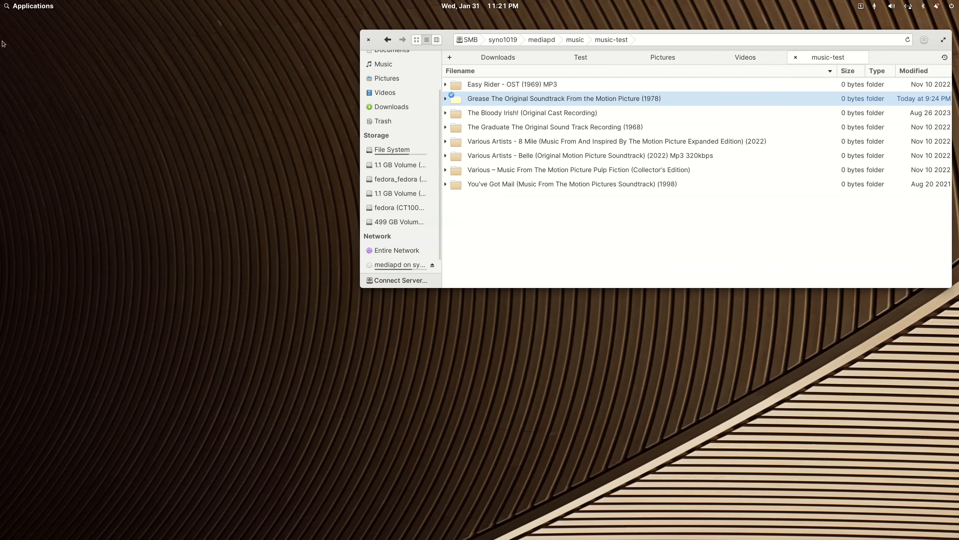
Step: Search the installed applications for "mus" and launch MusicBrainz Picard
click(45, 7)
text(mus)
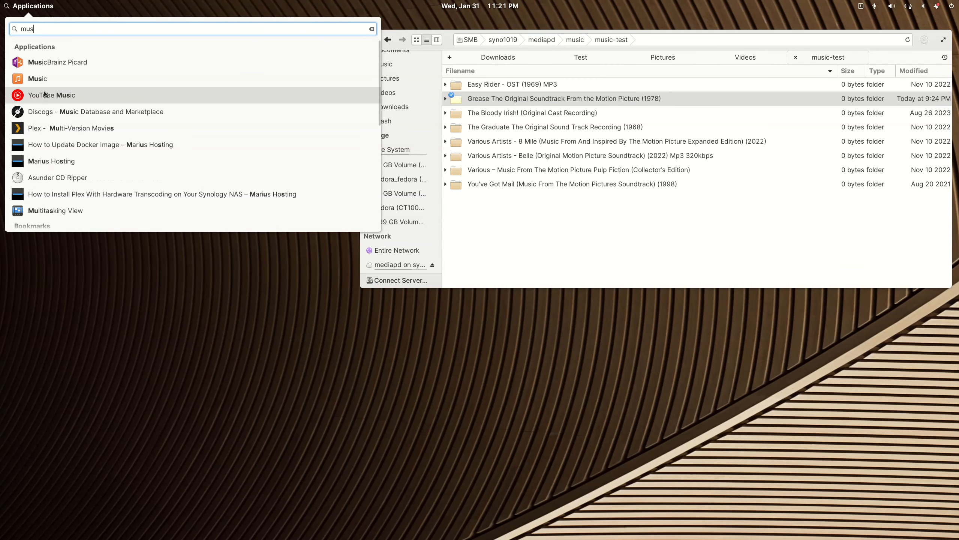
click(44, 62)
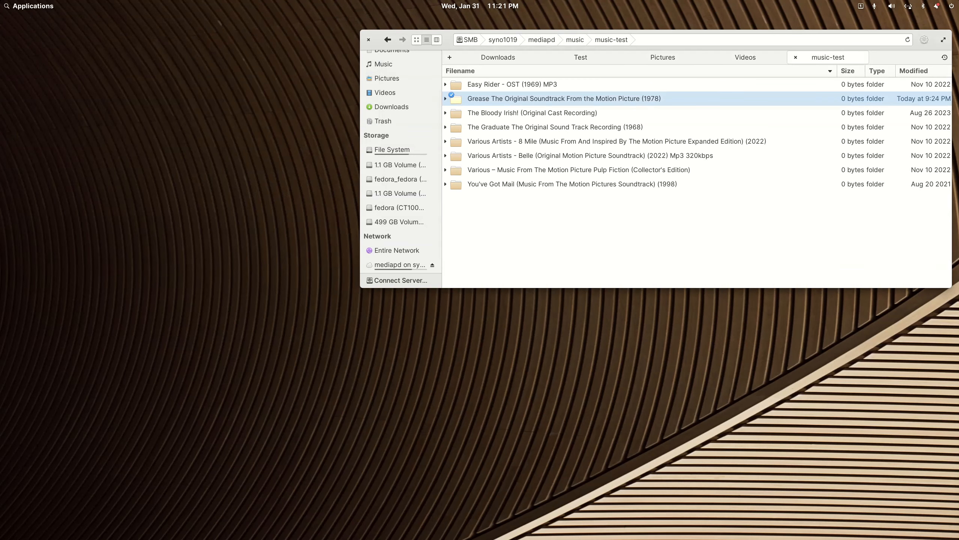
Step: Bring Plex back into view and rescan the Music - Soundtracks library files after the folder's deletion
drag(958, 125, 403, 70)
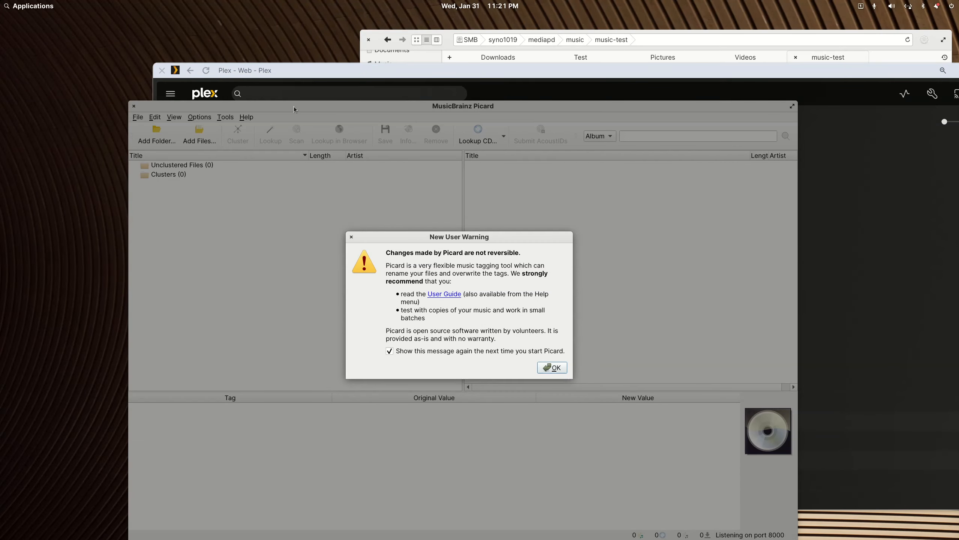
click(315, 71)
click(289, 122)
click(309, 158)
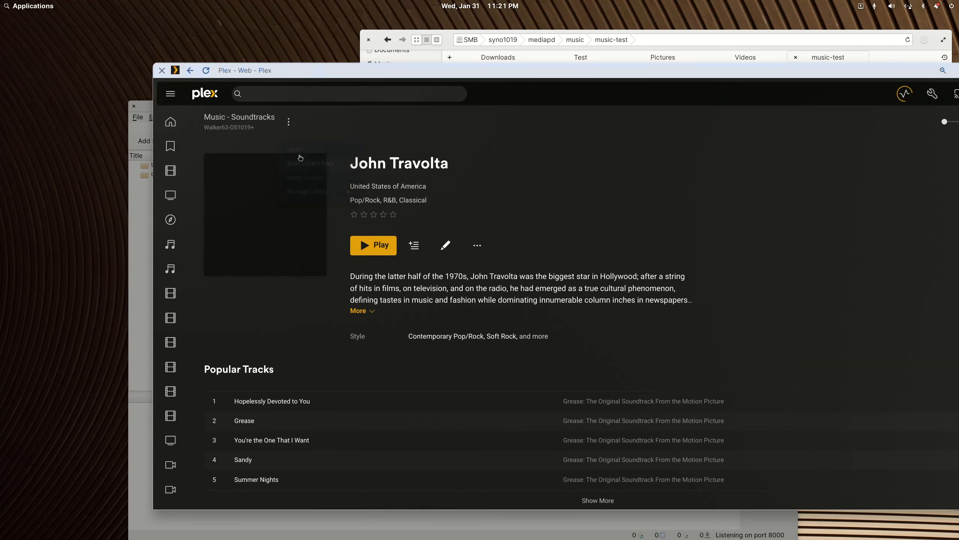
Step: Move the Plex window out of the way and dismiss the New User Warning in MusicBrainz Picard
drag(438, 73, 958, 147)
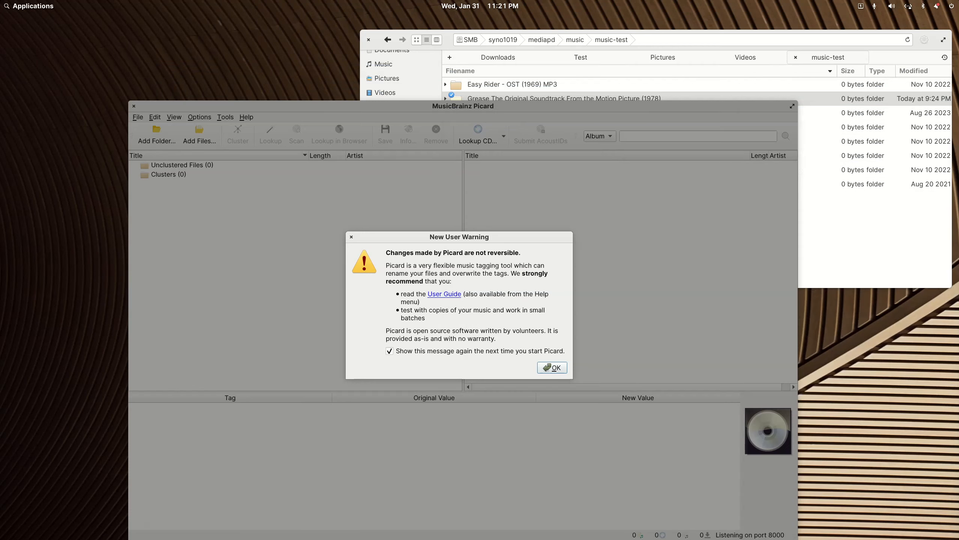
click(552, 367)
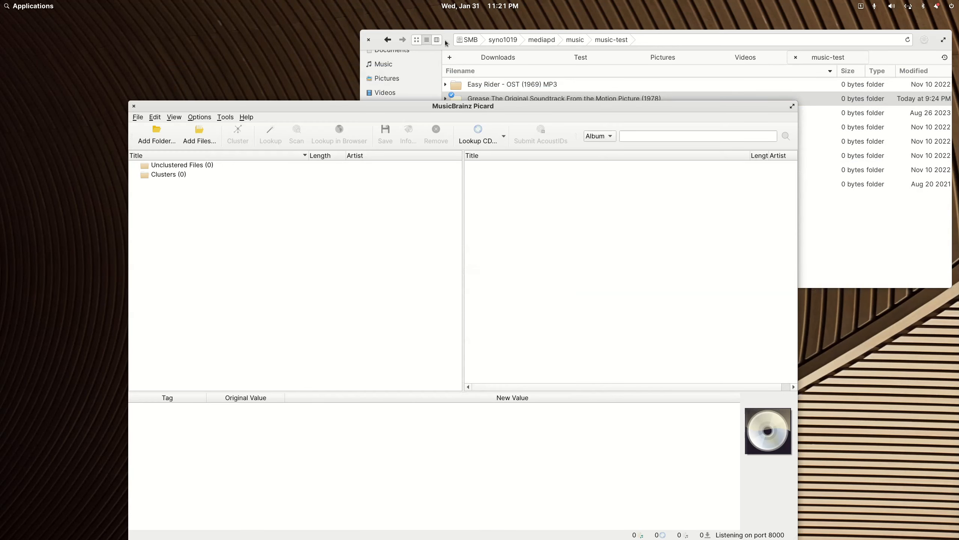
Step: Try to load the Grease folder from the server's music-test folder into MusicBrainz Picard, with both windows arranged accessibly
drag(491, 98, 280, 136)
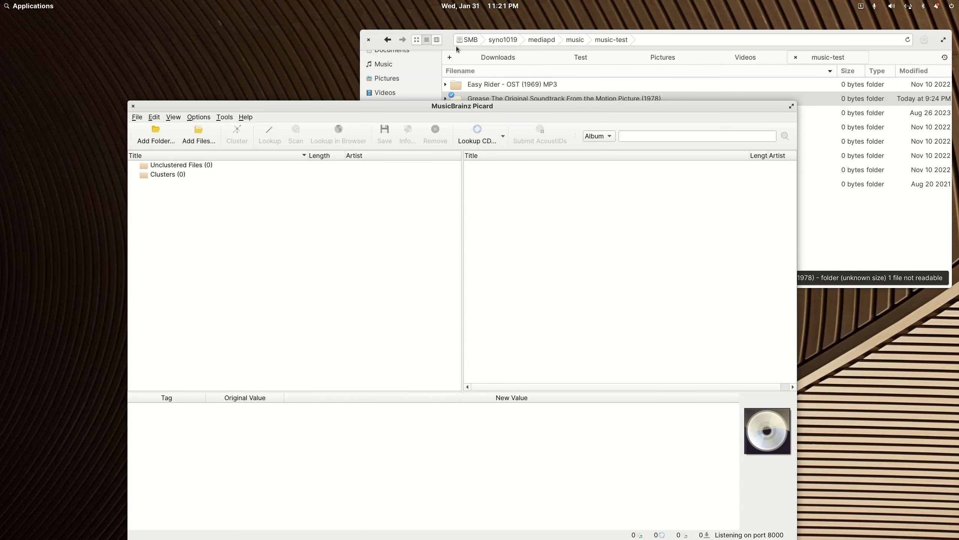
click(491, 98)
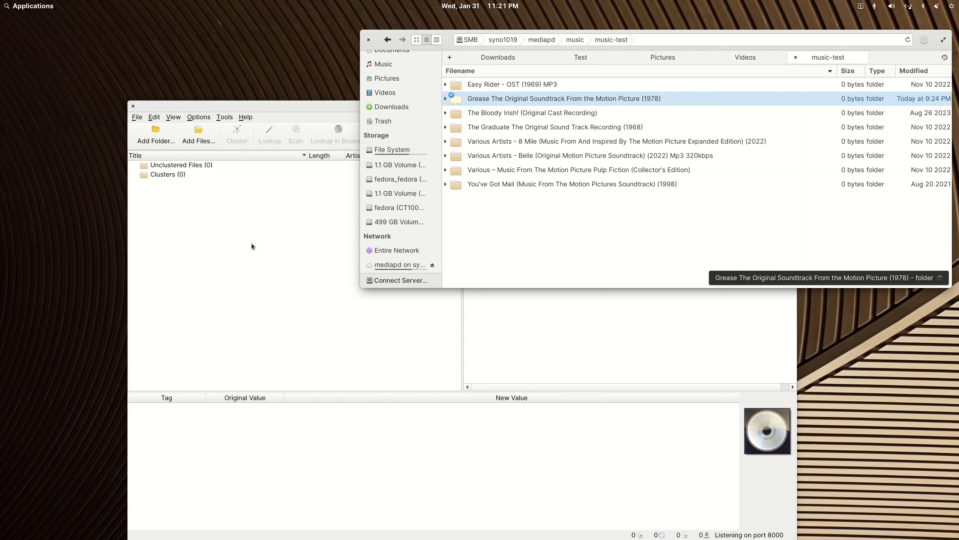
click(309, 109)
drag(313, 106, 274, 229)
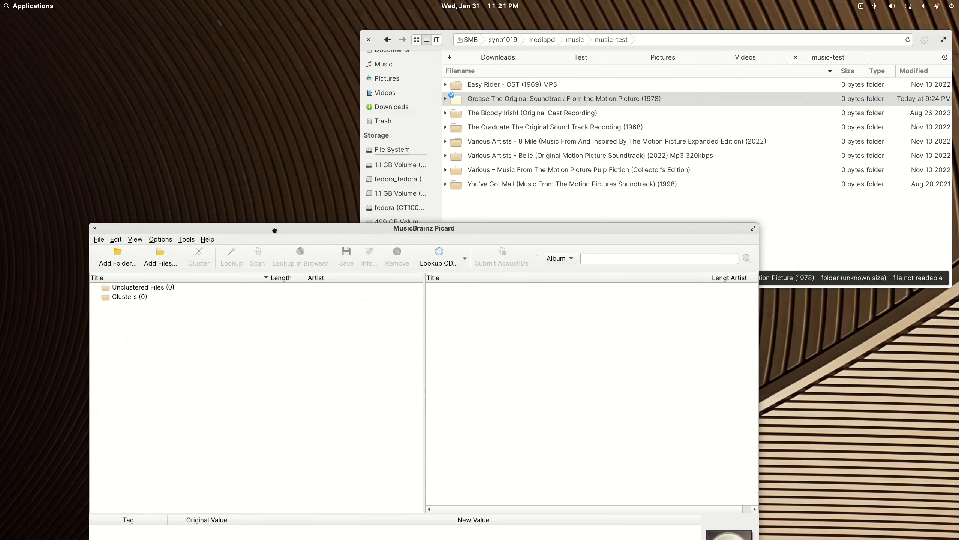
click(445, 43)
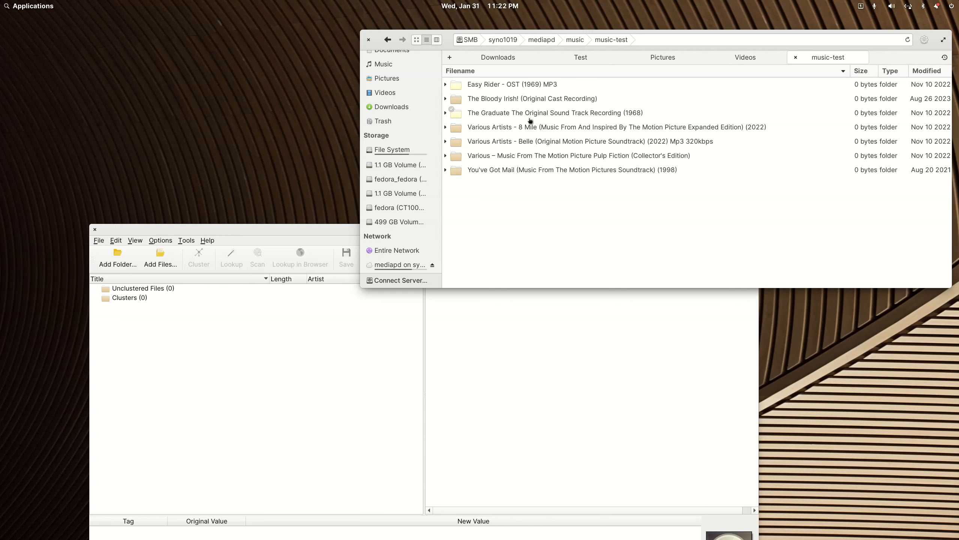
Step: Load the Grease folder from the local Test folder into MusicBrainz Picard and save the matched album tags to its files
click(594, 58)
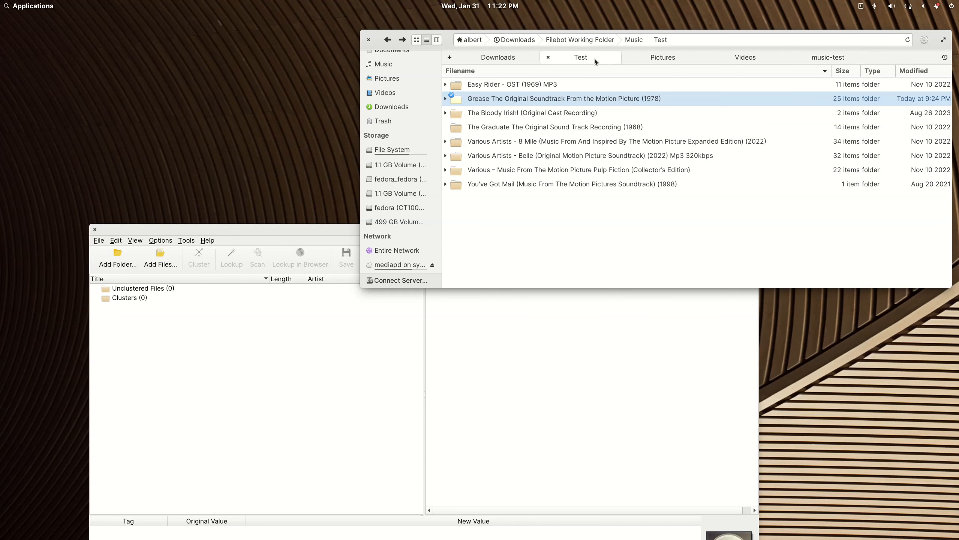
drag(549, 101, 227, 320)
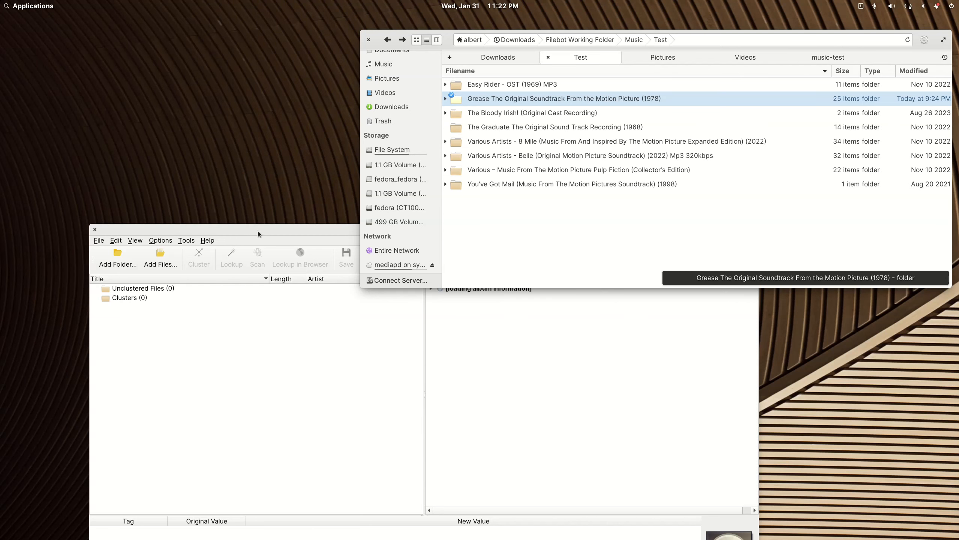
drag(258, 231, 238, 126)
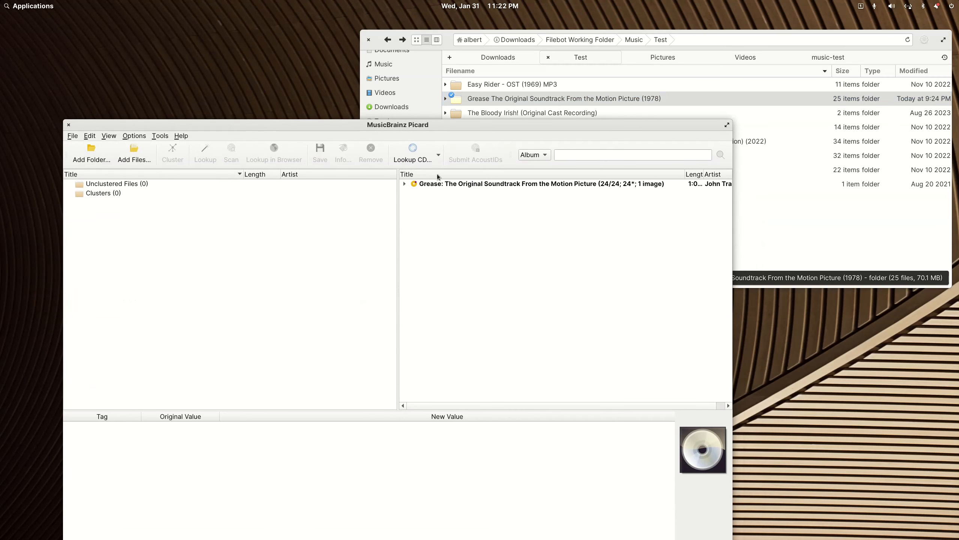
click(436, 185)
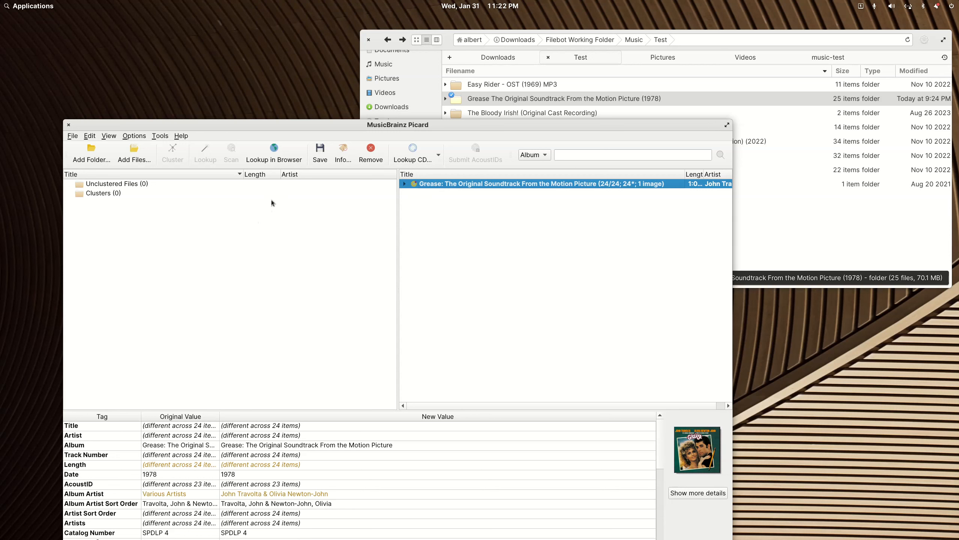
click(327, 157)
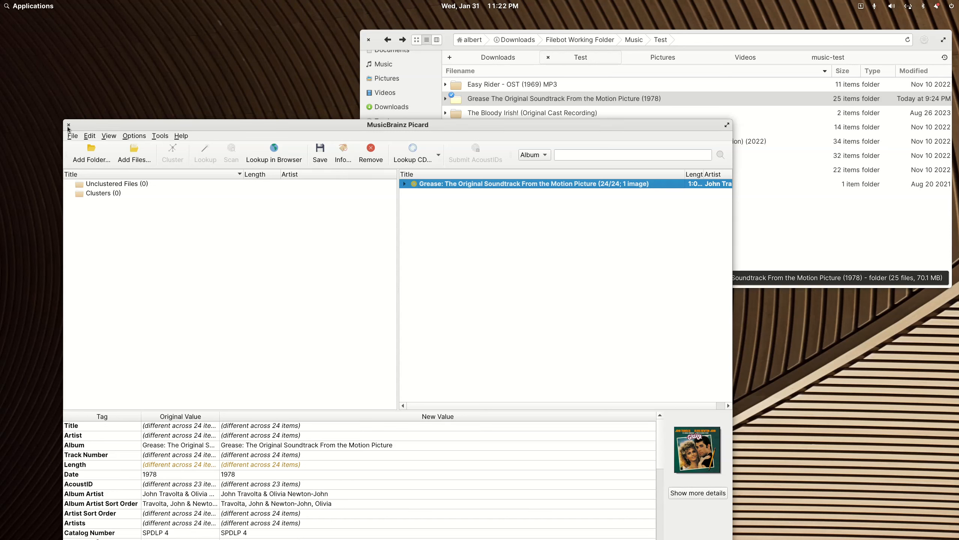
Step: Remove the Grease album from Picard, reload its local folder to check the saved Album Artist tag, and close Picard
key(Delete)
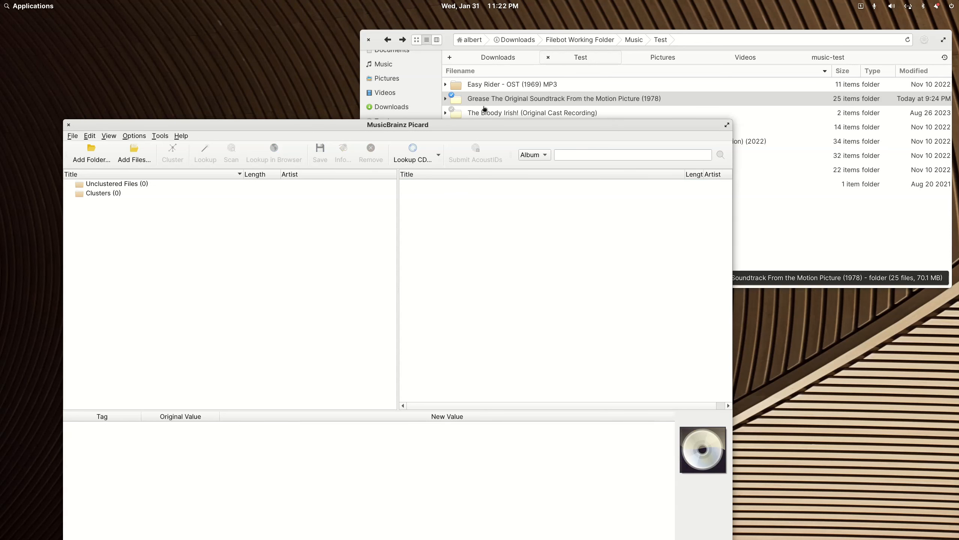
drag(491, 101, 243, 275)
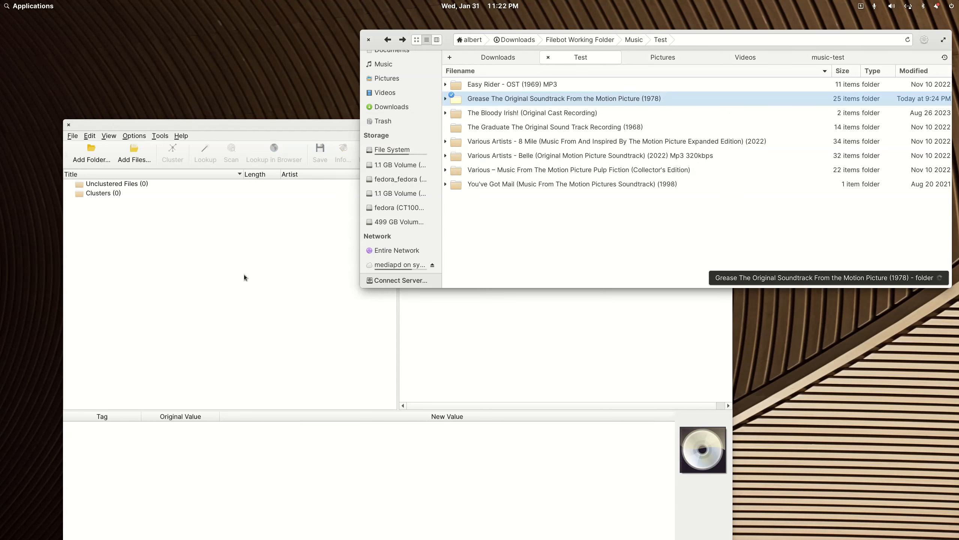
click(283, 125)
click(445, 184)
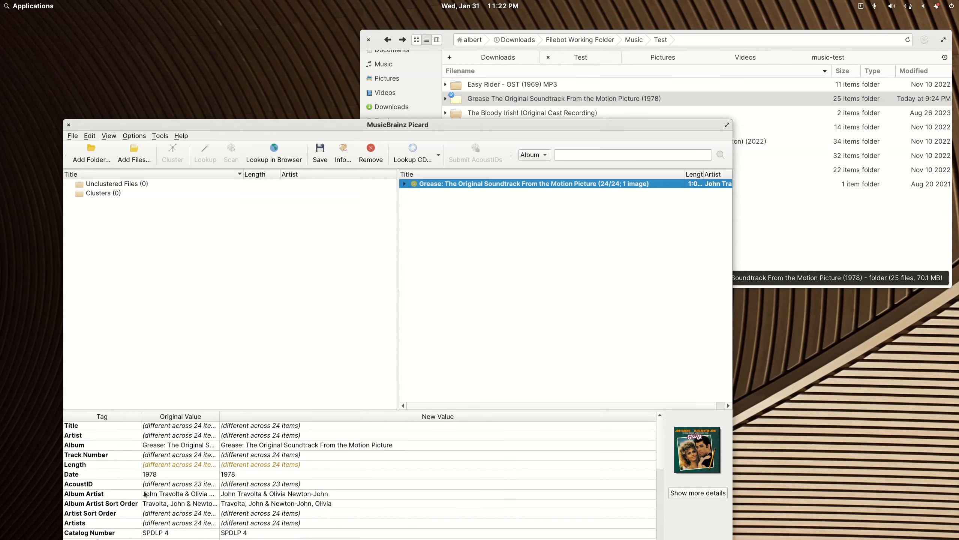
click(68, 125)
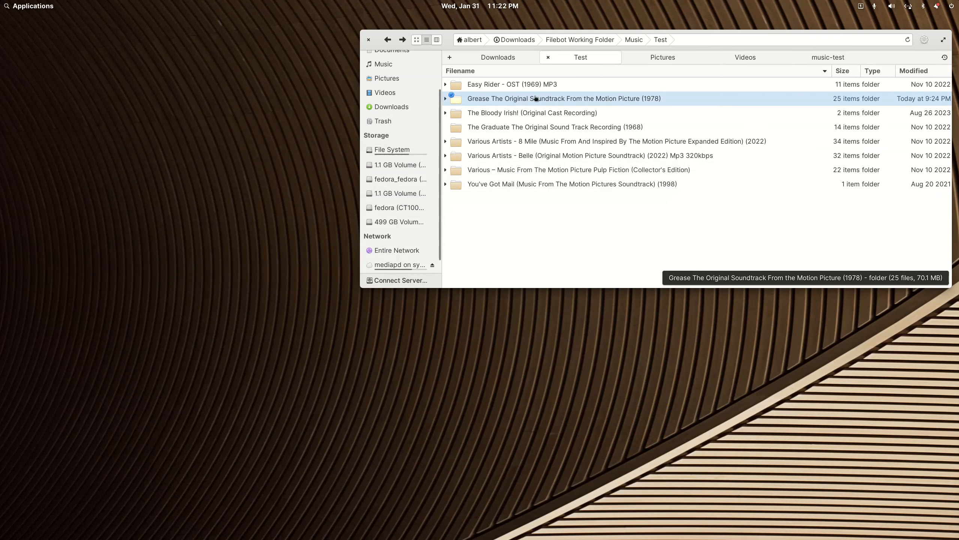
Step: Copy the Grease folder from the local Test folder into the server's music-test folder
right_click(535, 98)
click(563, 142)
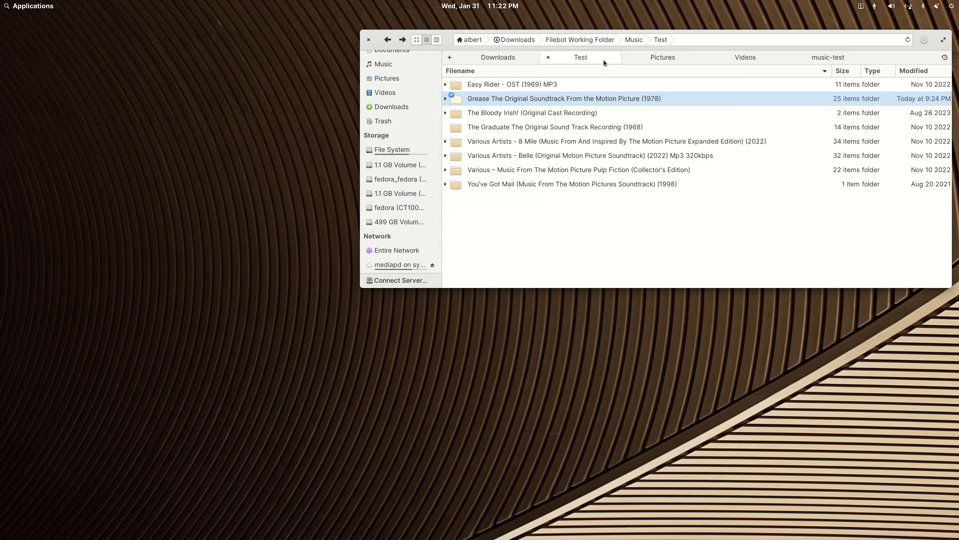
click(838, 58)
right_click(566, 204)
click(584, 229)
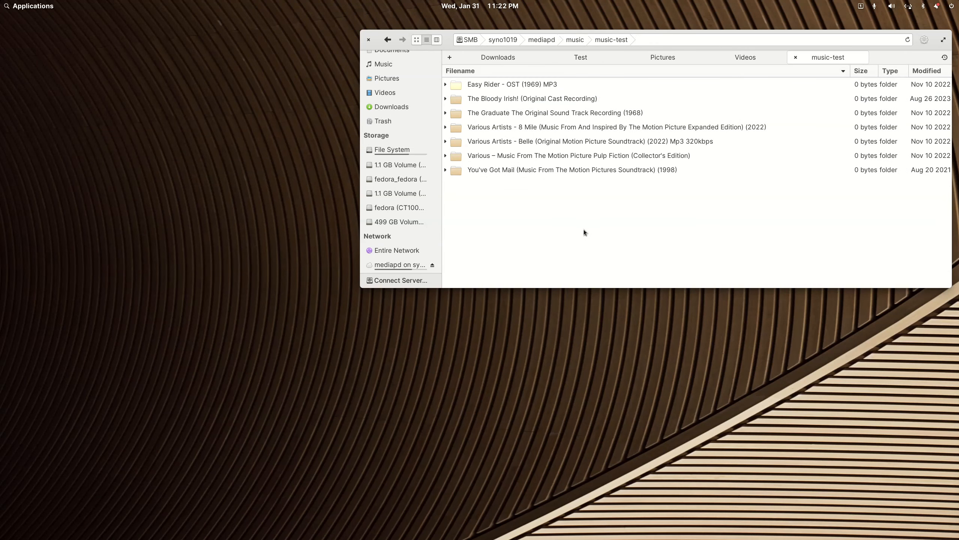
Step: Switch to Plex and scan the Music - Soundtracks library files for the newly copied album
drag(958, 290, 219, 64)
click(214, 116)
click(219, 152)
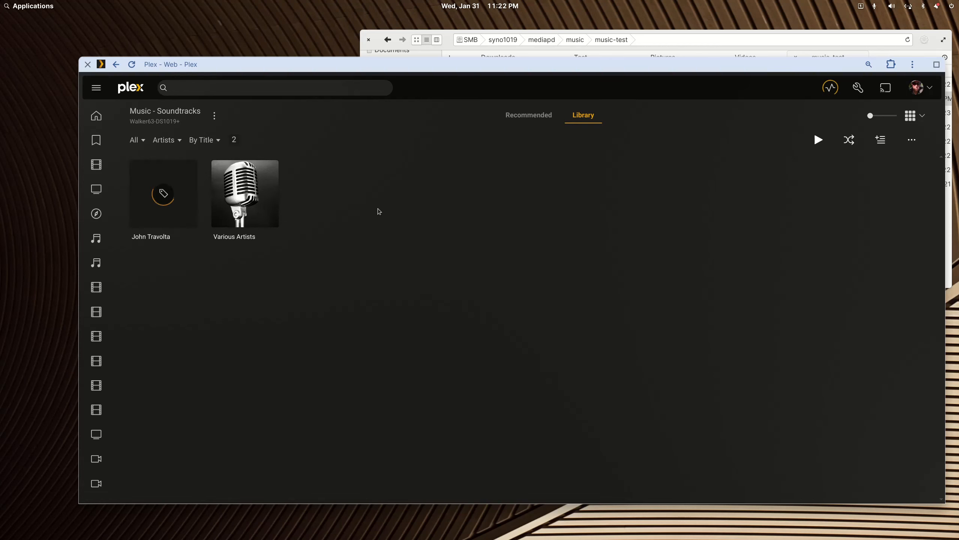
Step: Copy the artist name "Various Artists" from its artist page and return to the Music - Soundtracks library
click(255, 224)
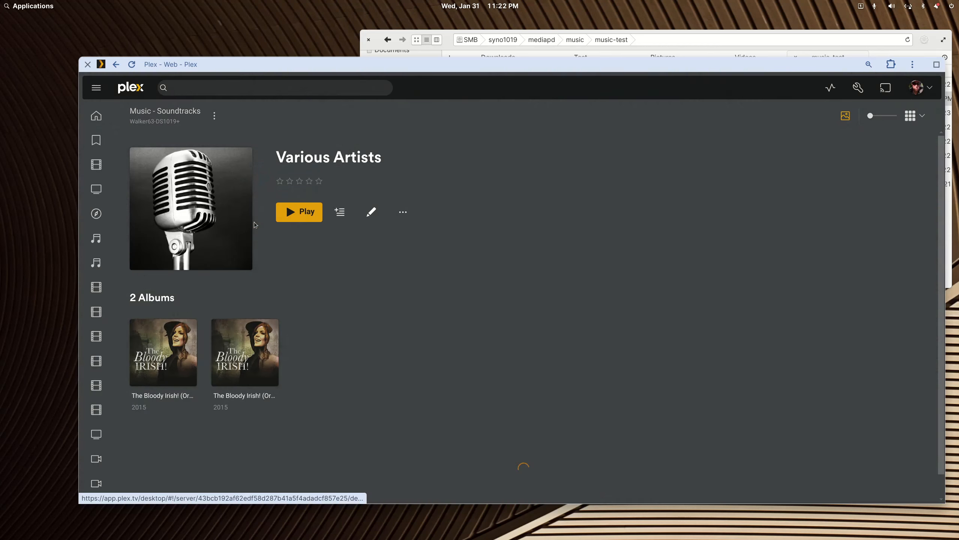
drag(416, 165, 278, 165)
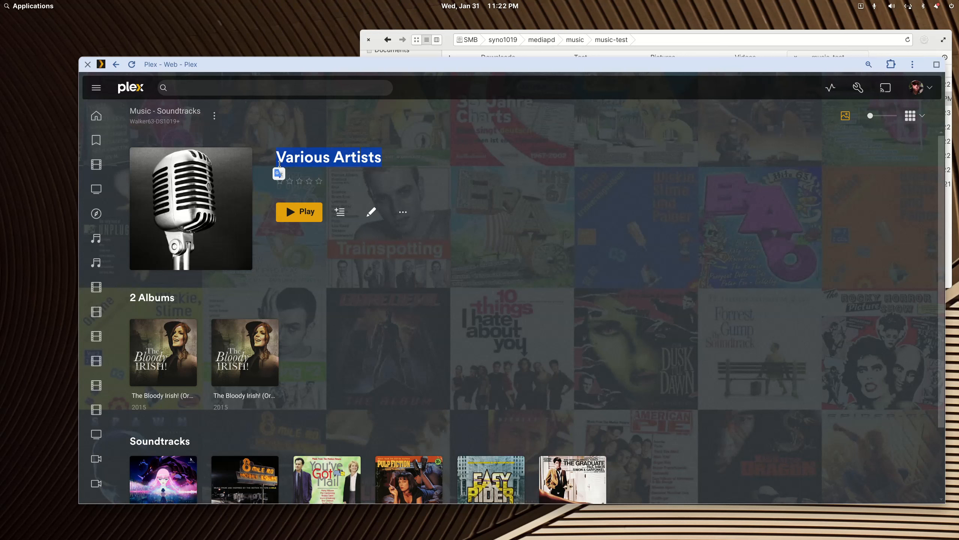
click(117, 65)
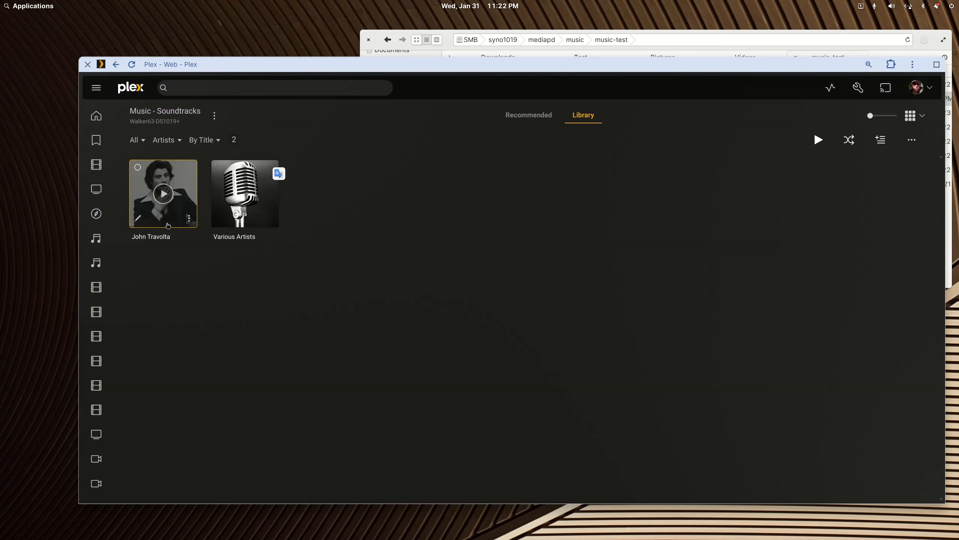
Step: Open the Grease album under John Travolta, set its Artist to Various Artists, and save the changes
click(185, 207)
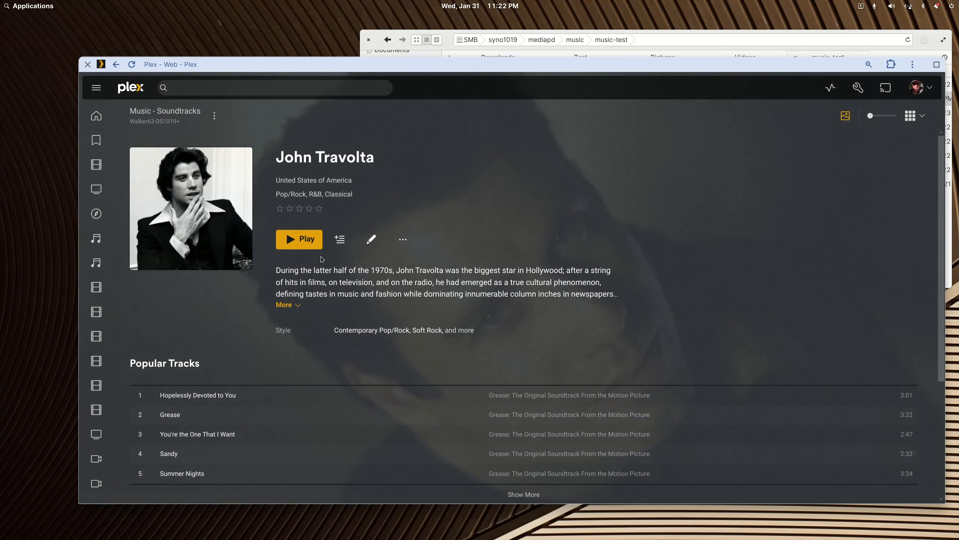
scroll(301, 294, down, 5)
click(189, 391)
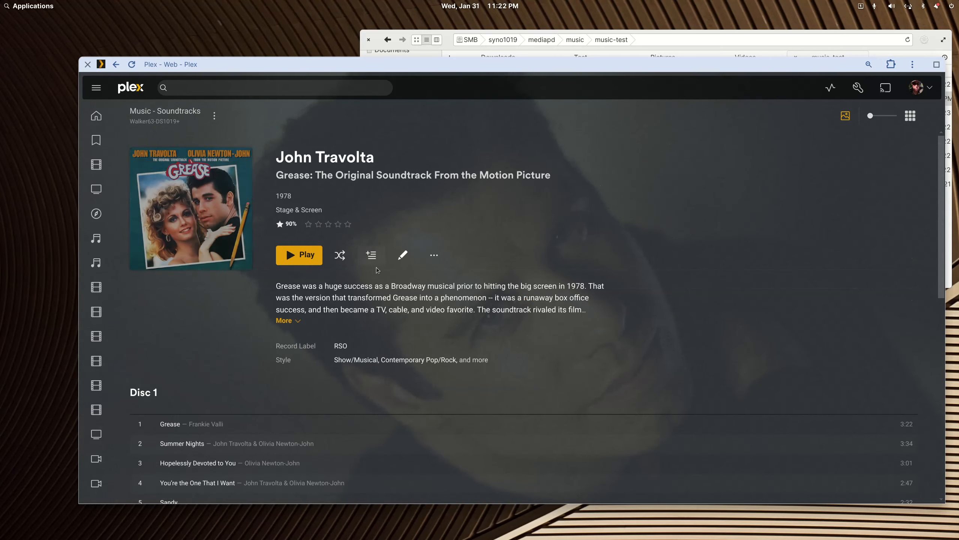
click(402, 255)
click(496, 175)
key(ctrl+v)
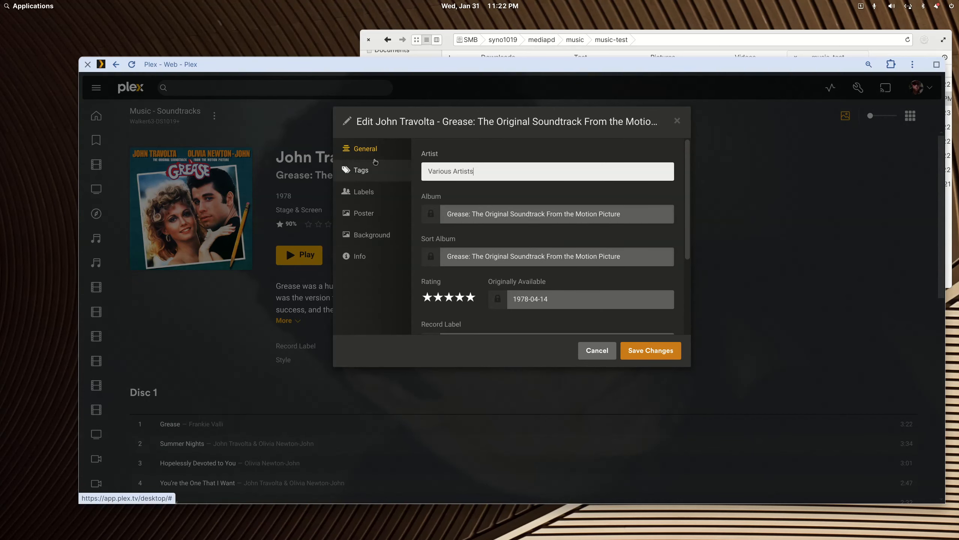
click(635, 352)
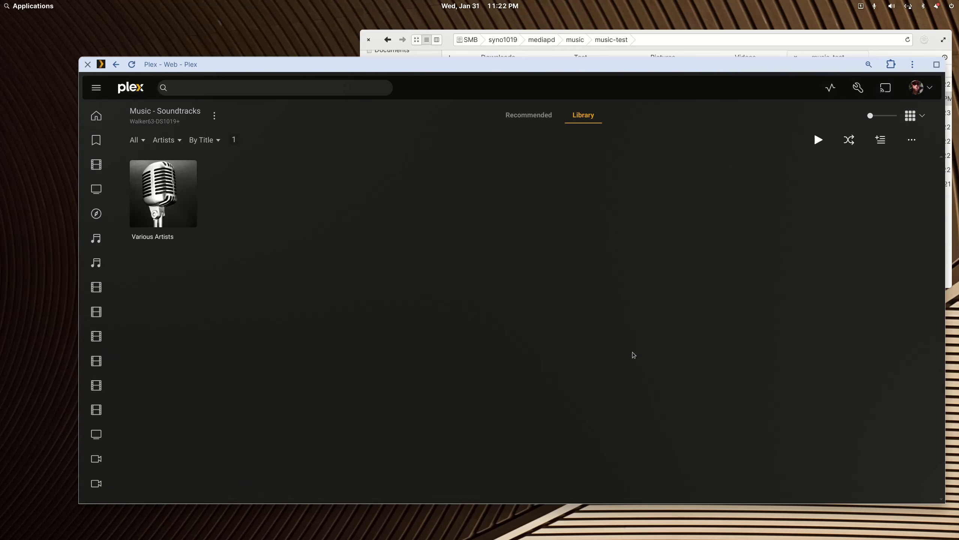
Step: Open the Various Artists page and review its Albums and Soundtracks sections for the Grease album
click(196, 195)
scroll(537, 337, down, 2)
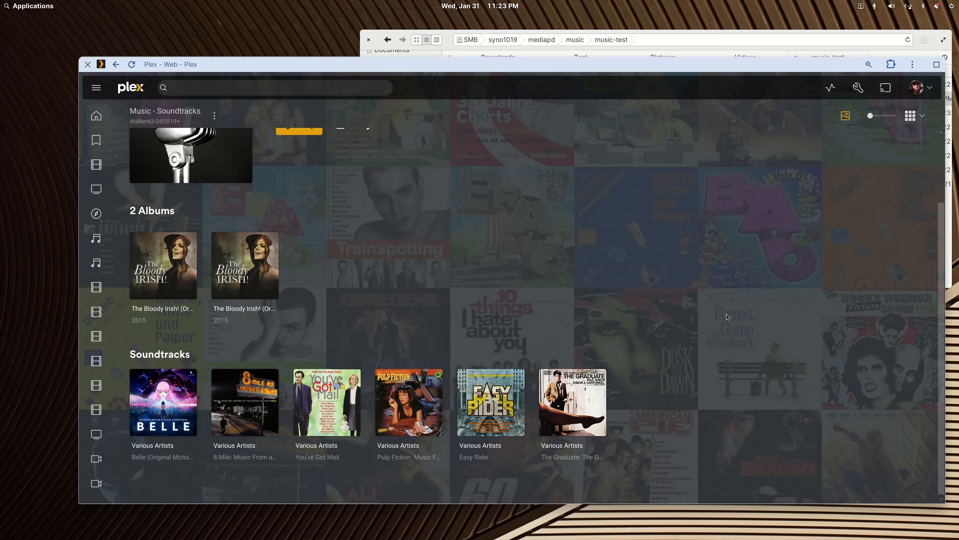
scroll(728, 317, up, 2)
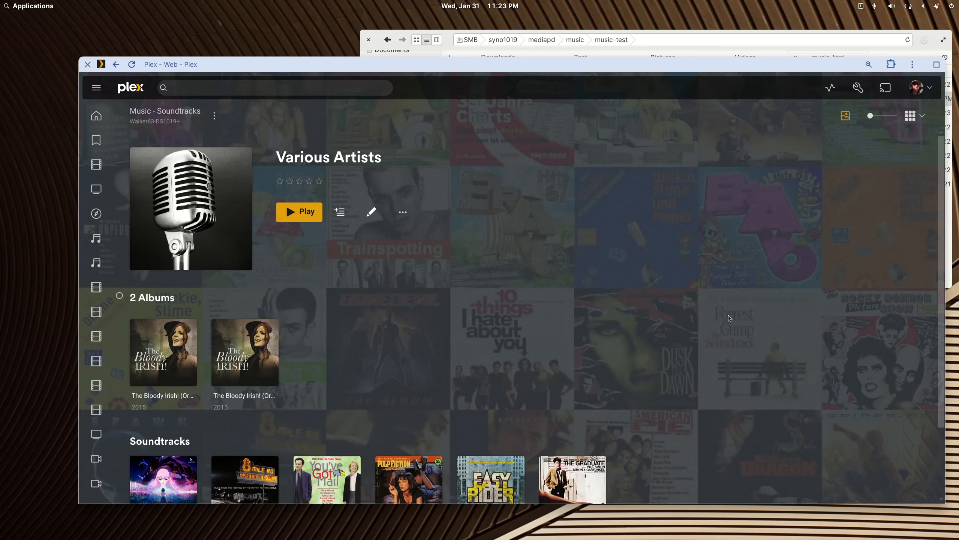